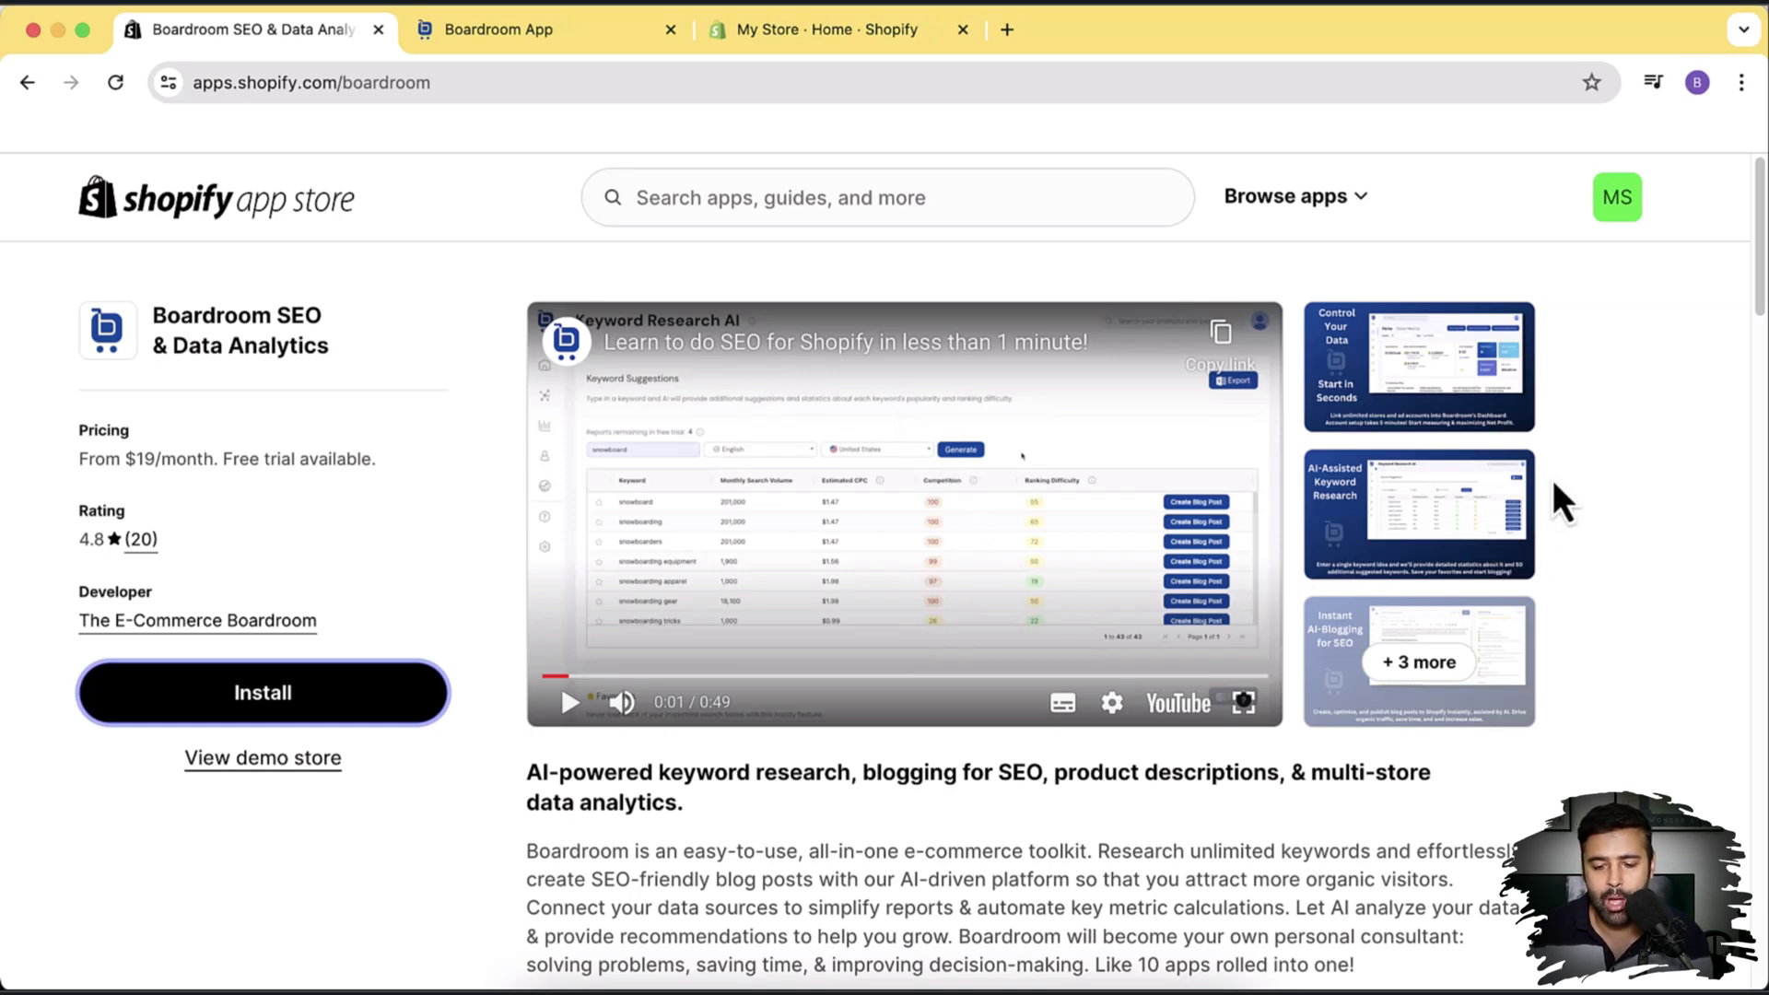
# Step: Browse the listing screenshots from Control Your Data to Maximize Return on Ad Spend, then close the gallery
pyautogui.click(1443, 422)
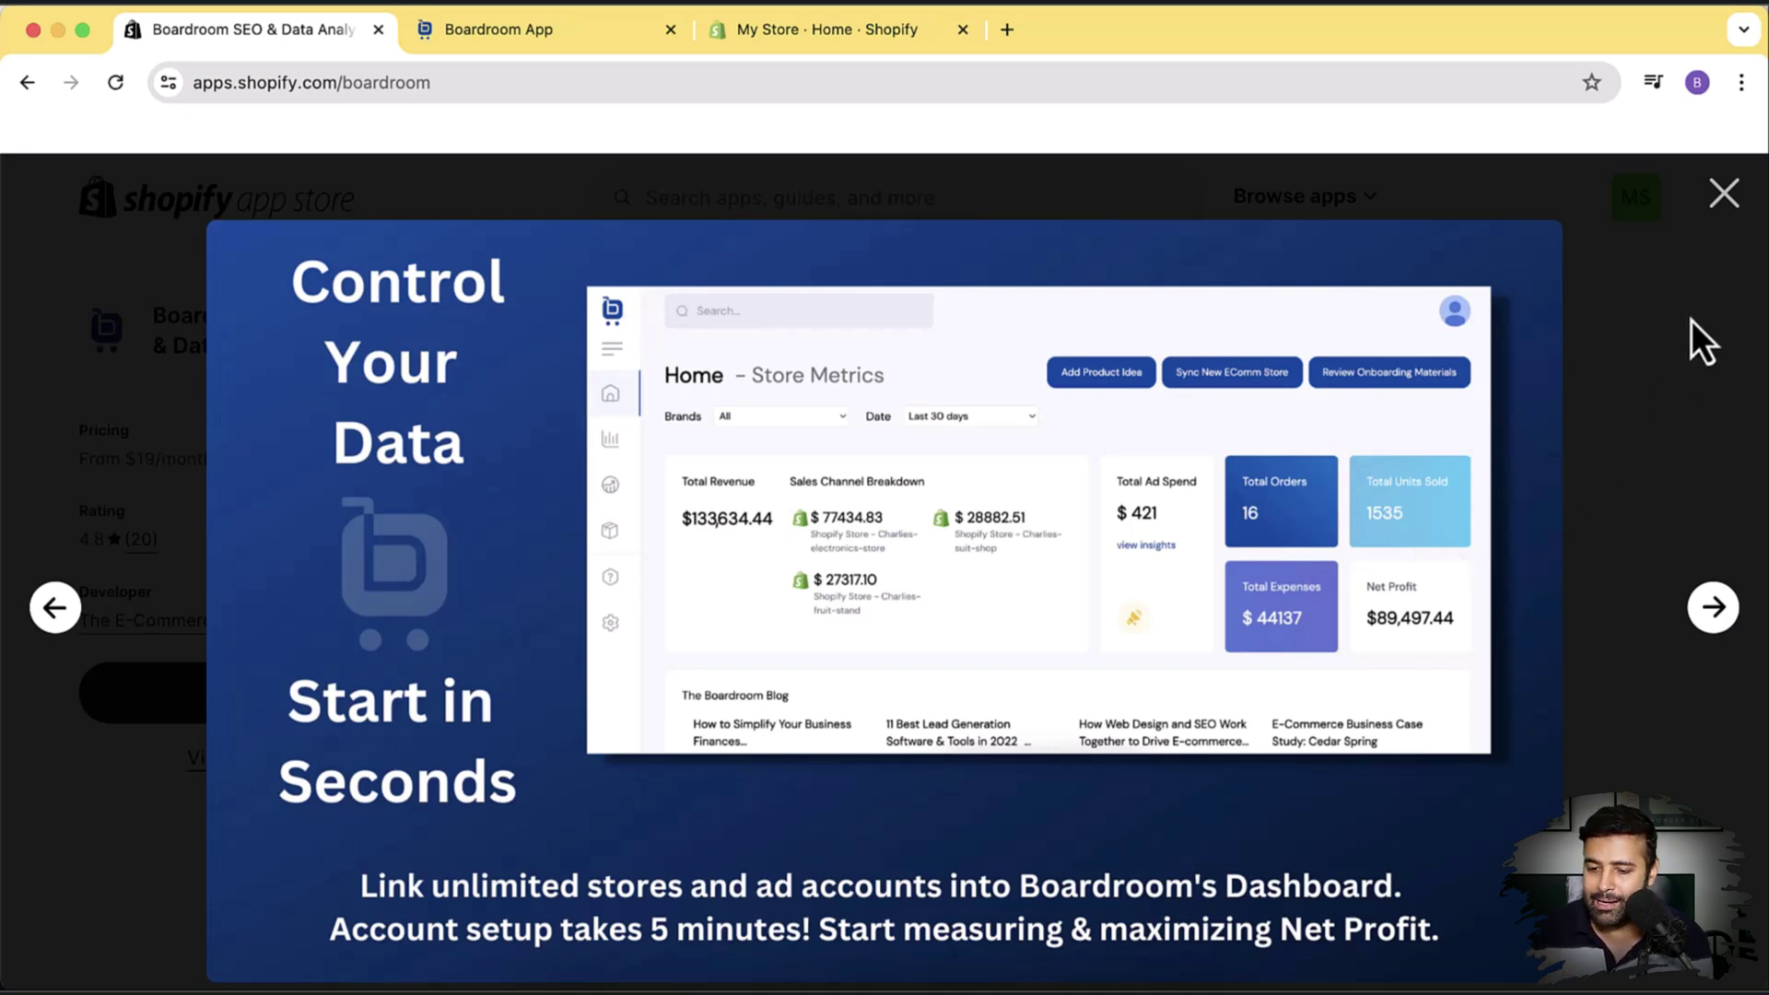
pyautogui.click(1724, 198)
pyautogui.click(1493, 565)
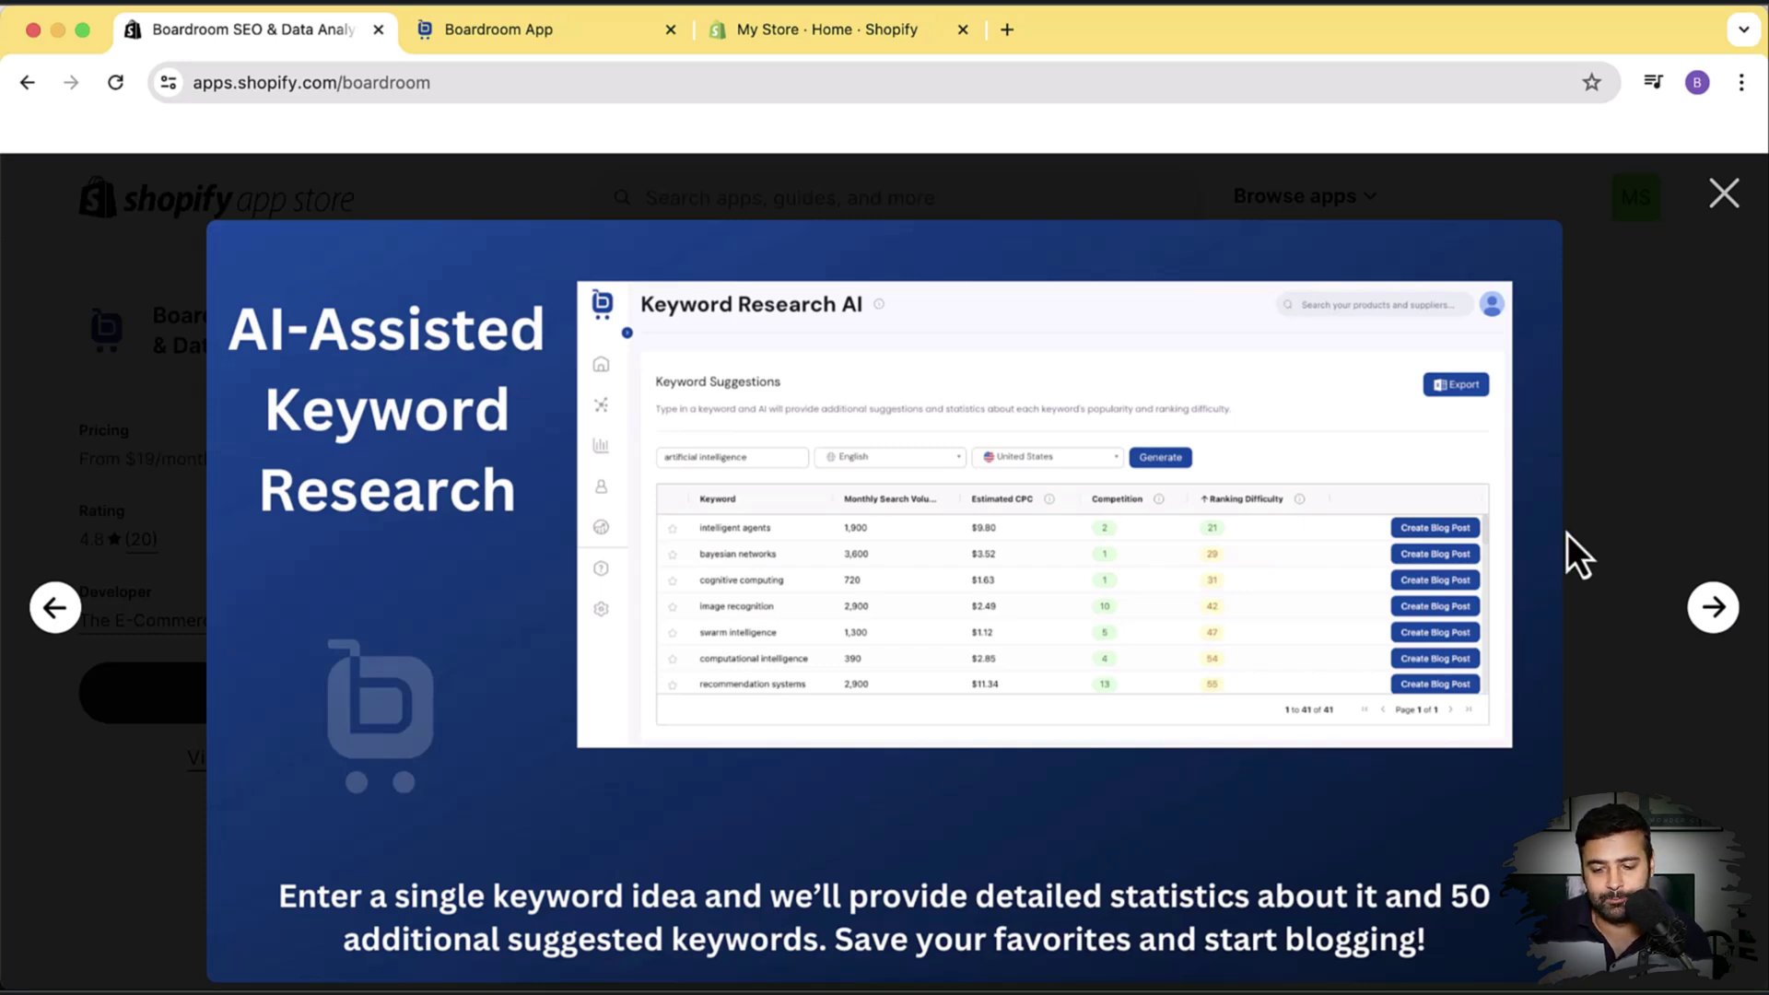
pyautogui.click(1682, 608)
pyautogui.click(1427, 688)
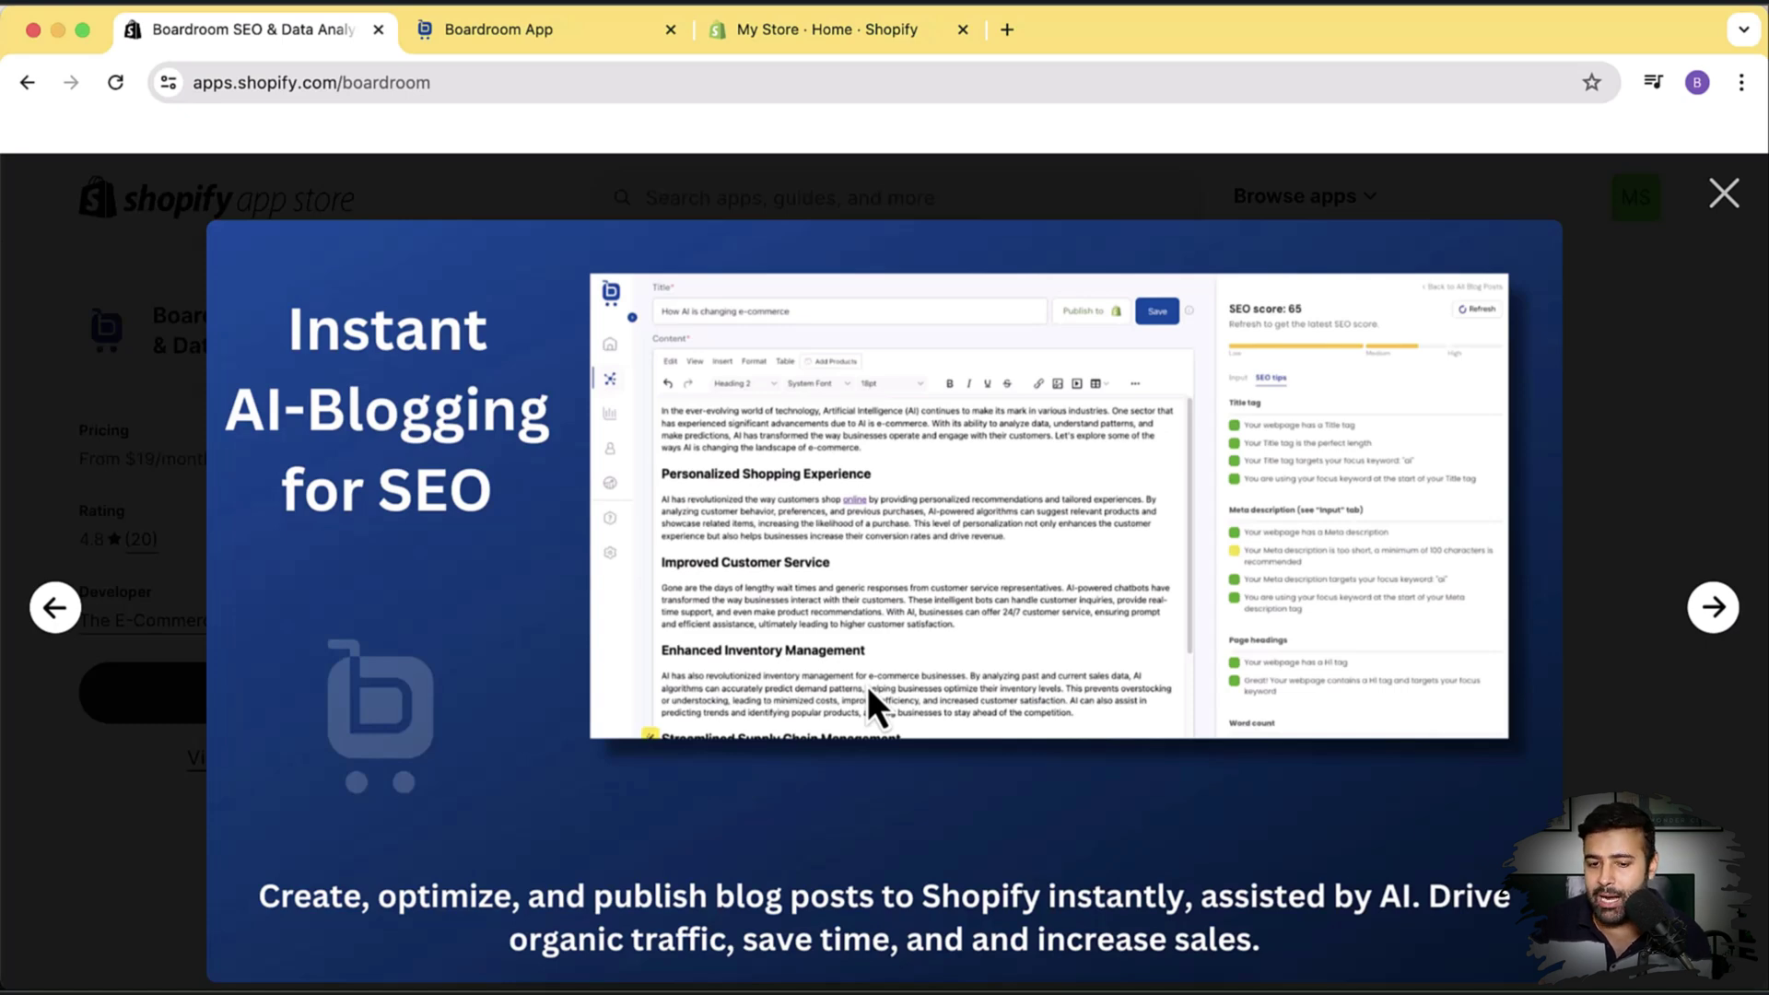
pyautogui.press('Right')
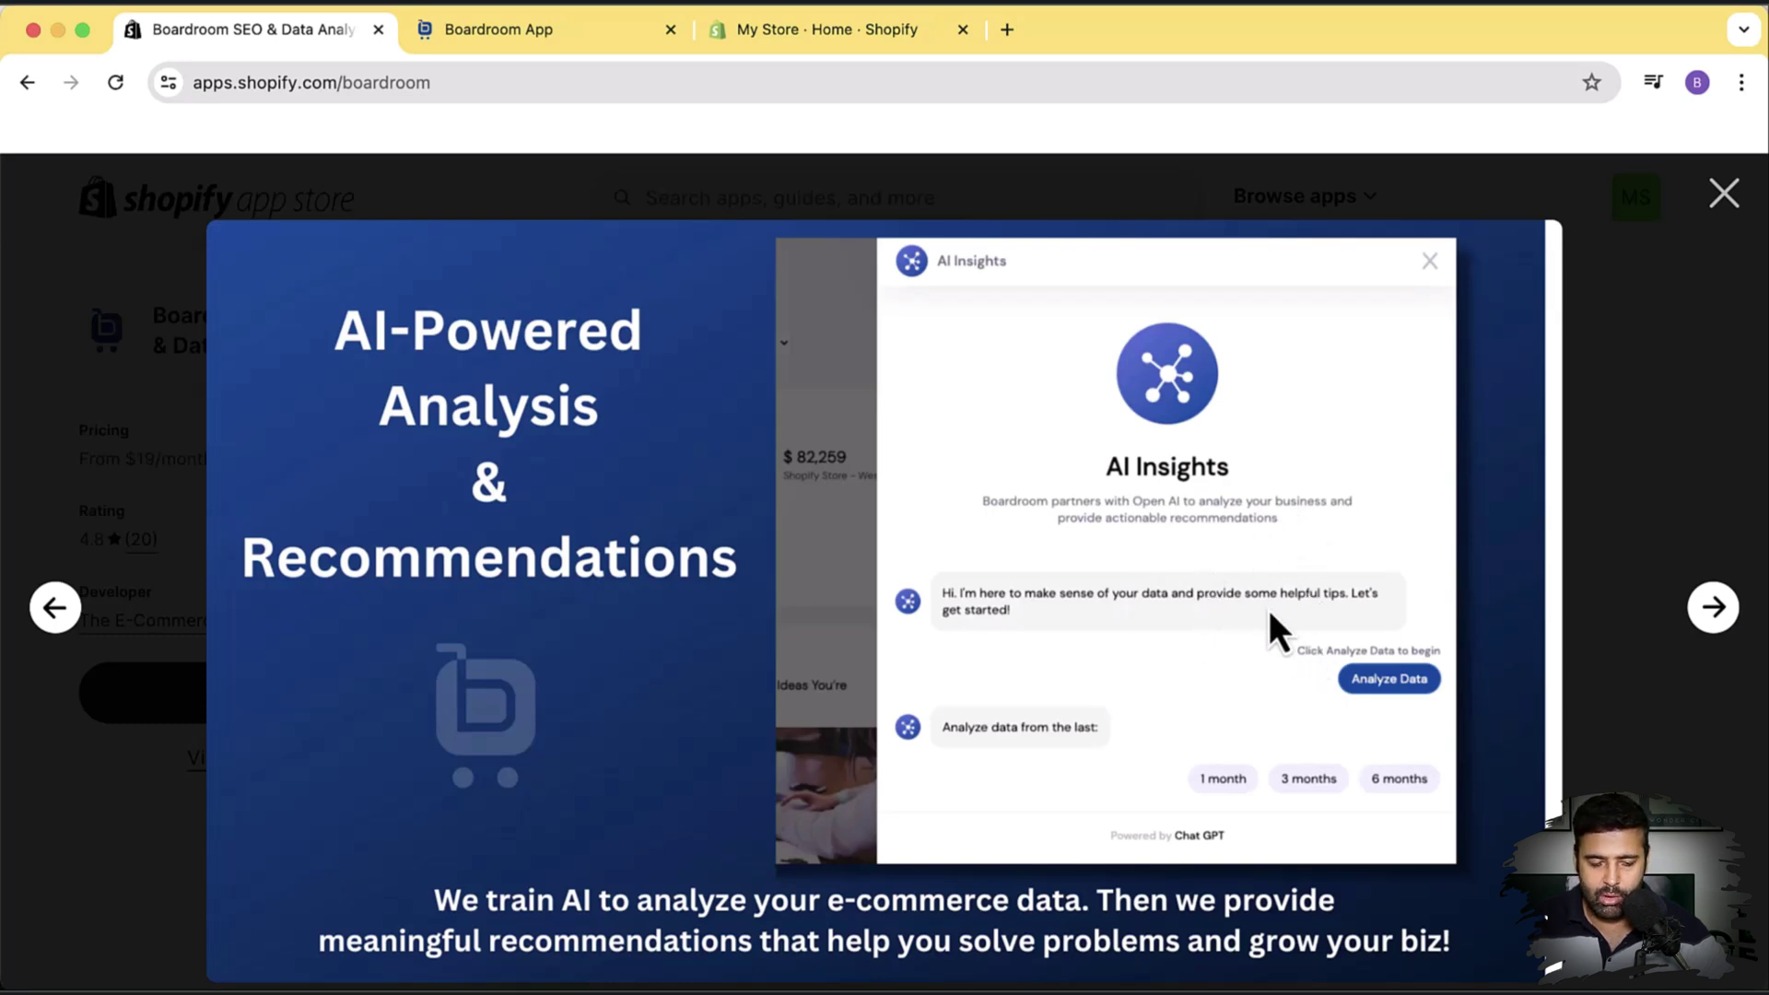
pyautogui.click(1731, 622)
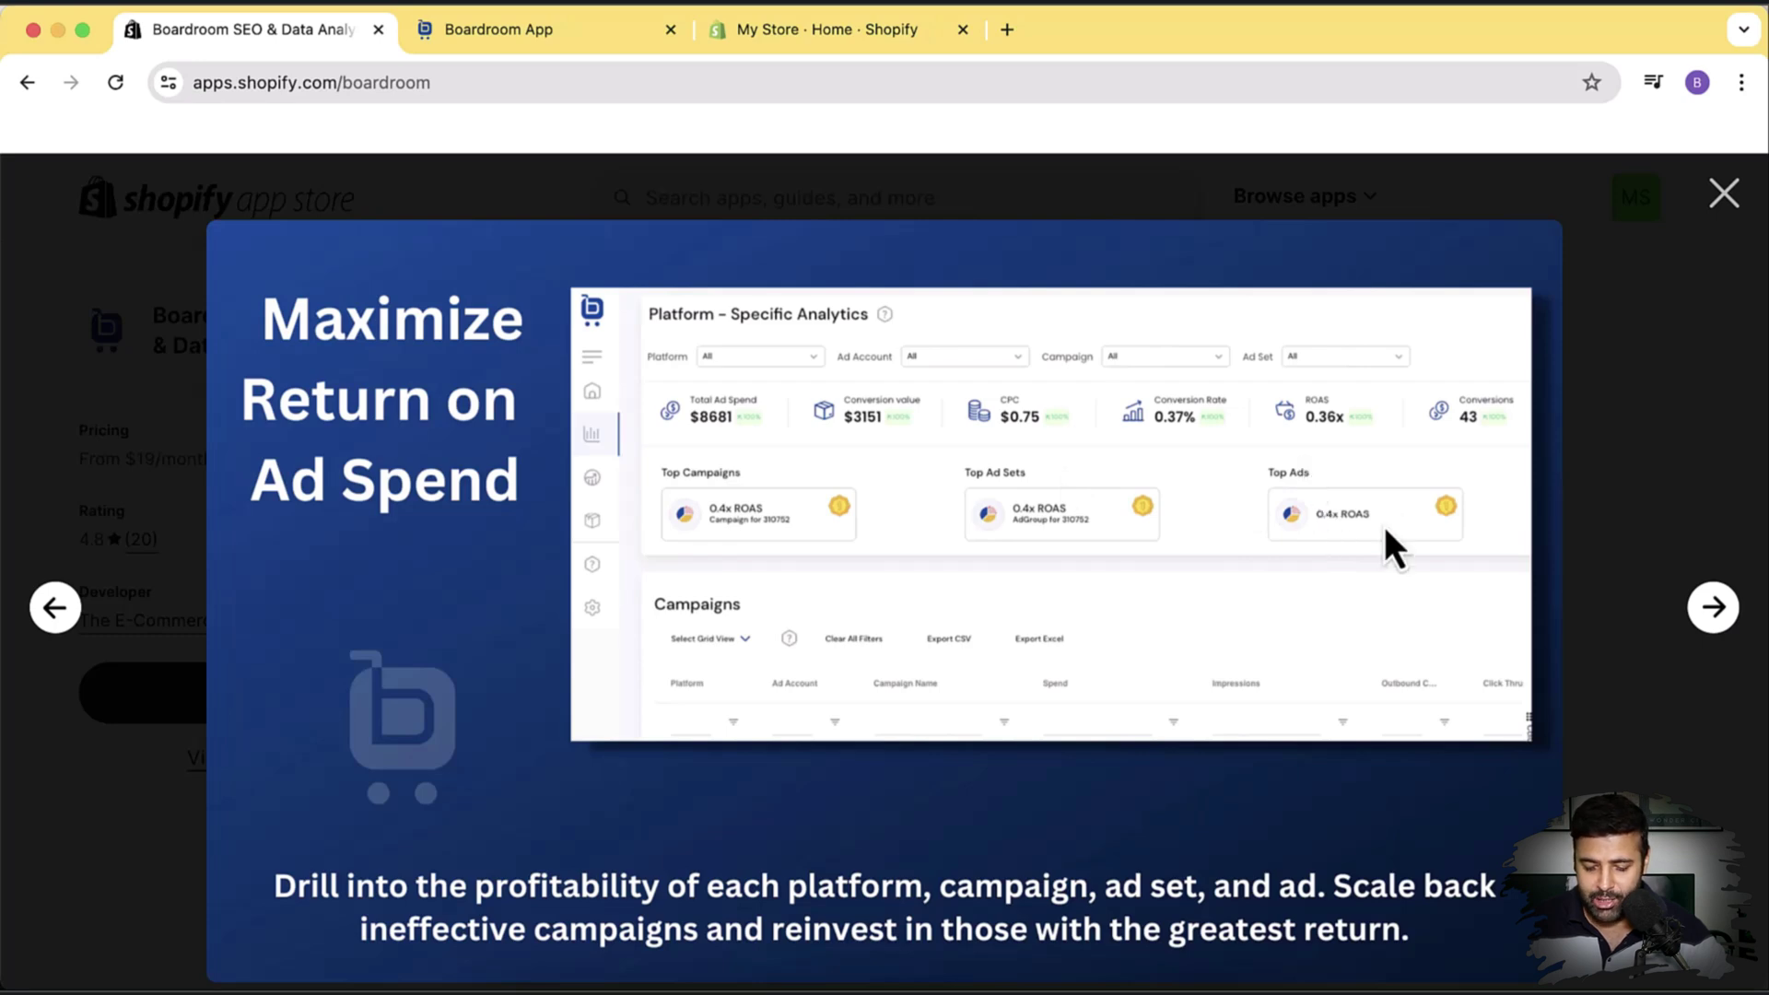
pyautogui.click(1721, 196)
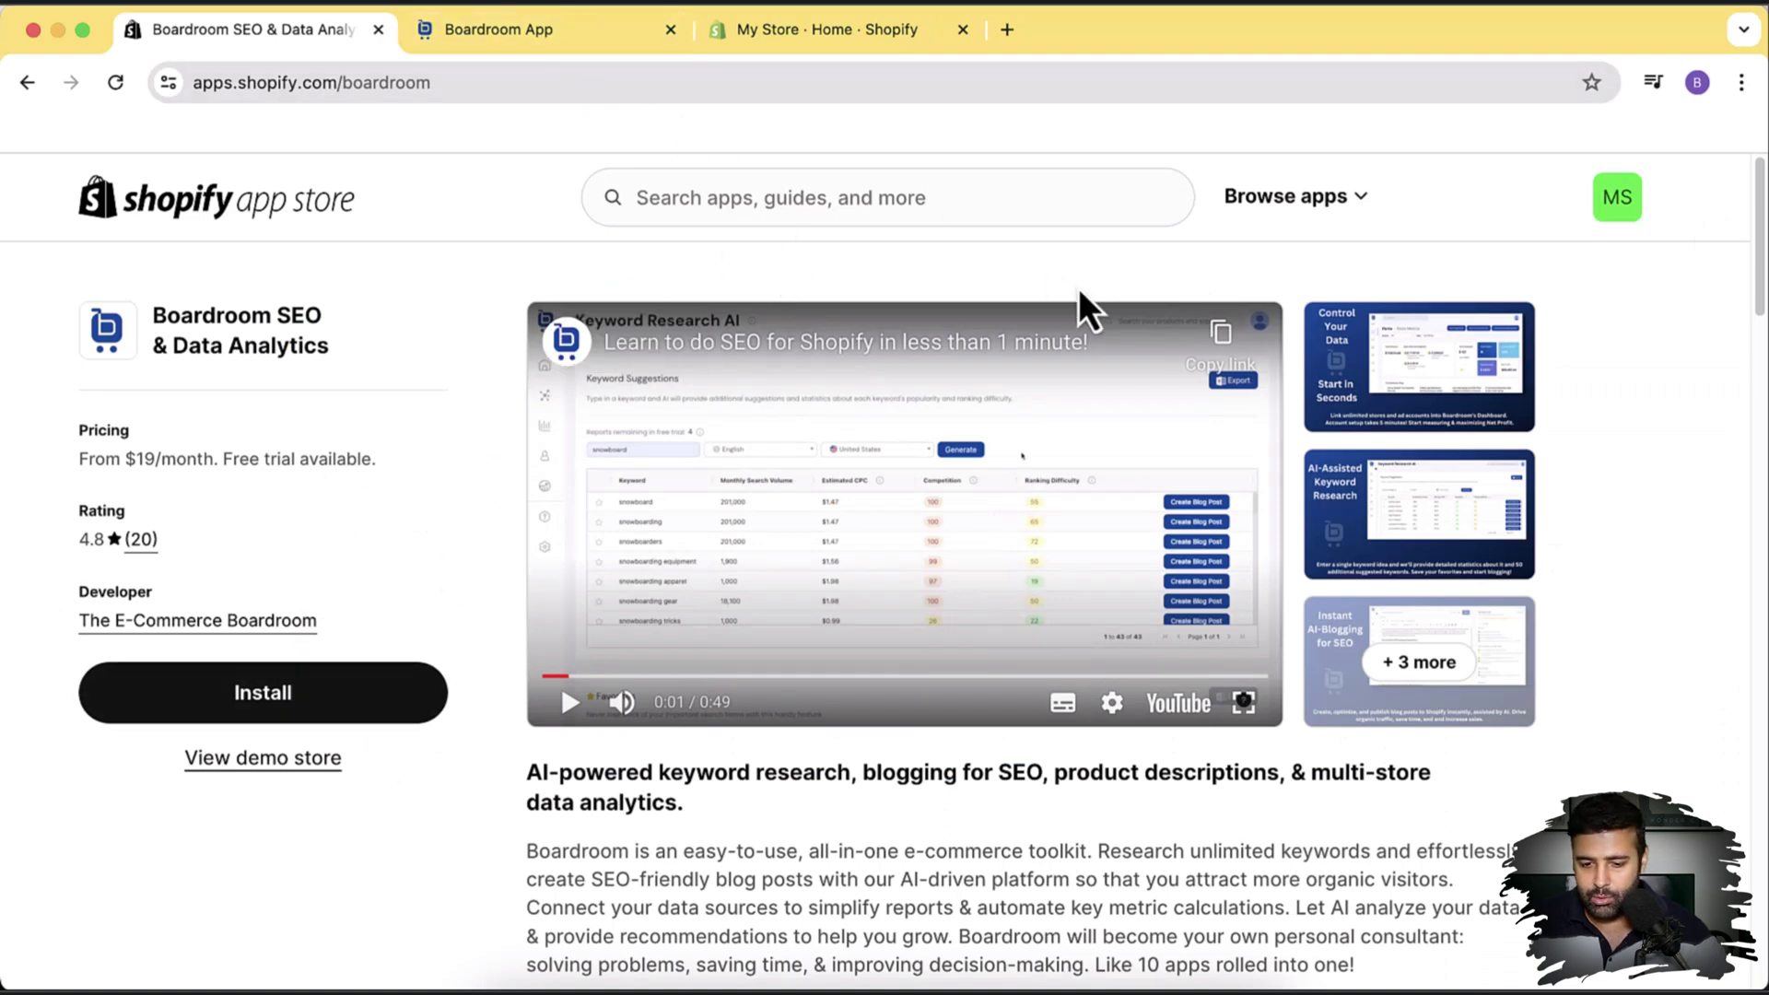
# Step: Switch to the Boardroom App tab, expand the sidebar menu, and unfold the SEO AI Tools list
pyautogui.click(564, 37)
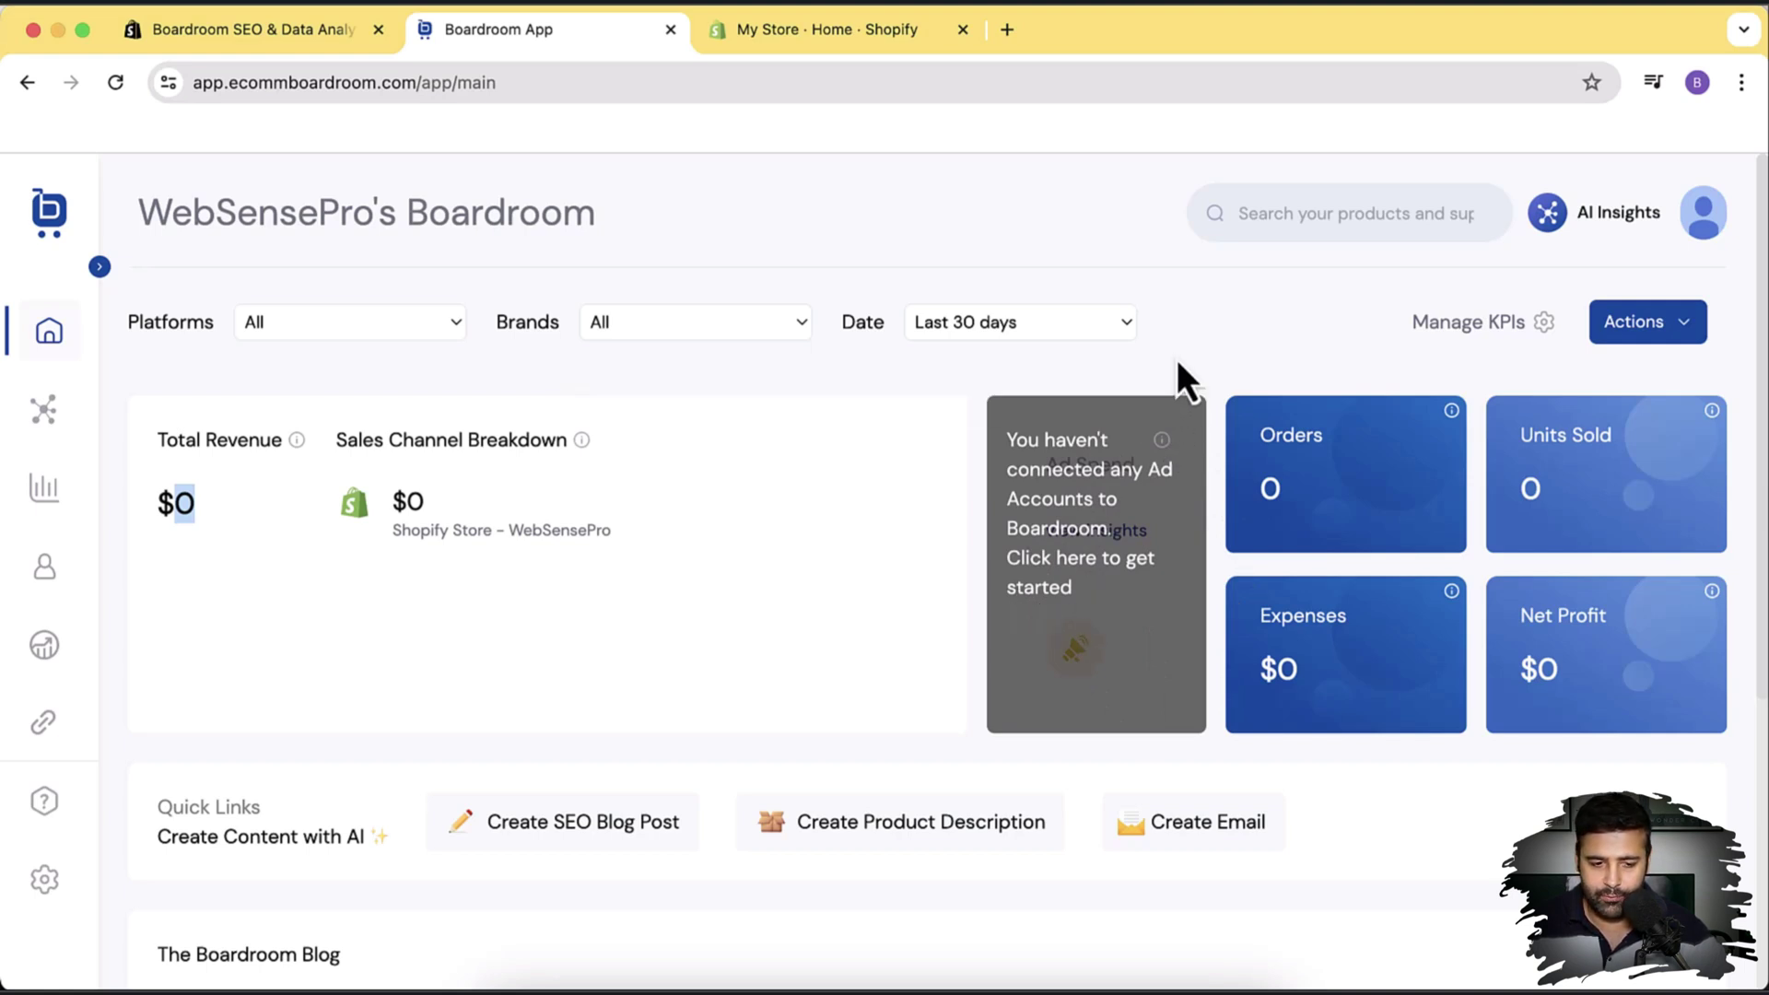
pyautogui.click(99, 268)
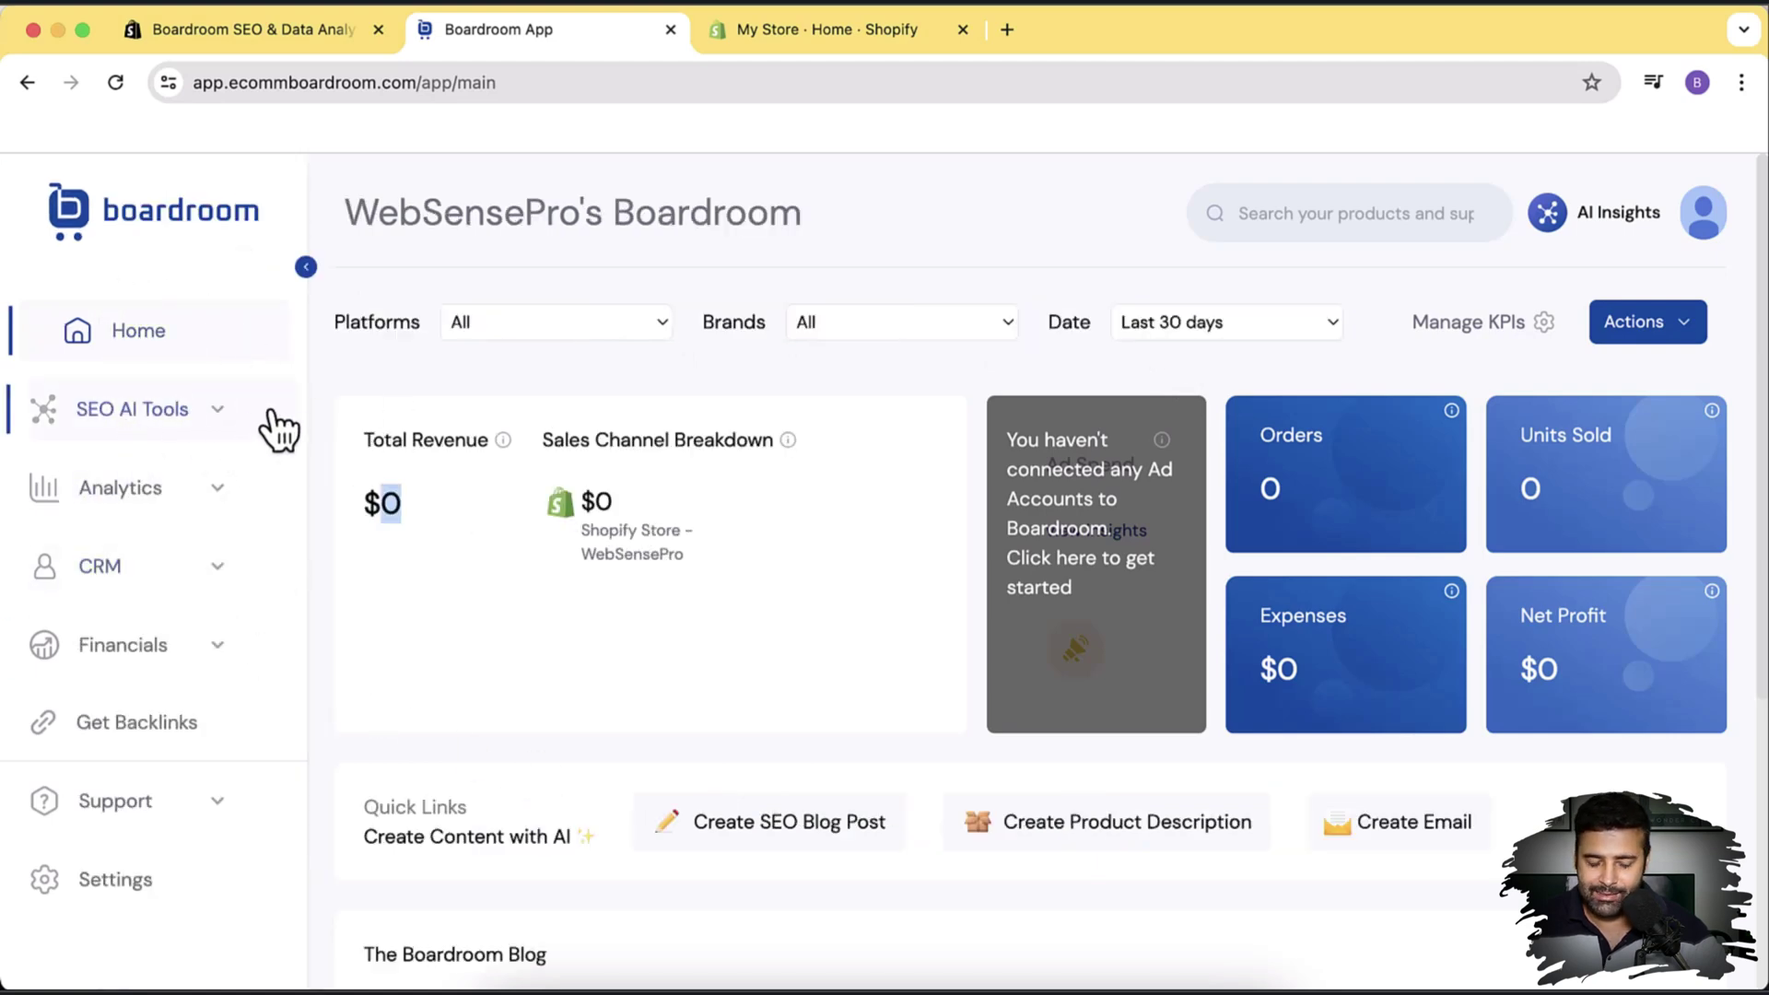
pyautogui.click(217, 413)
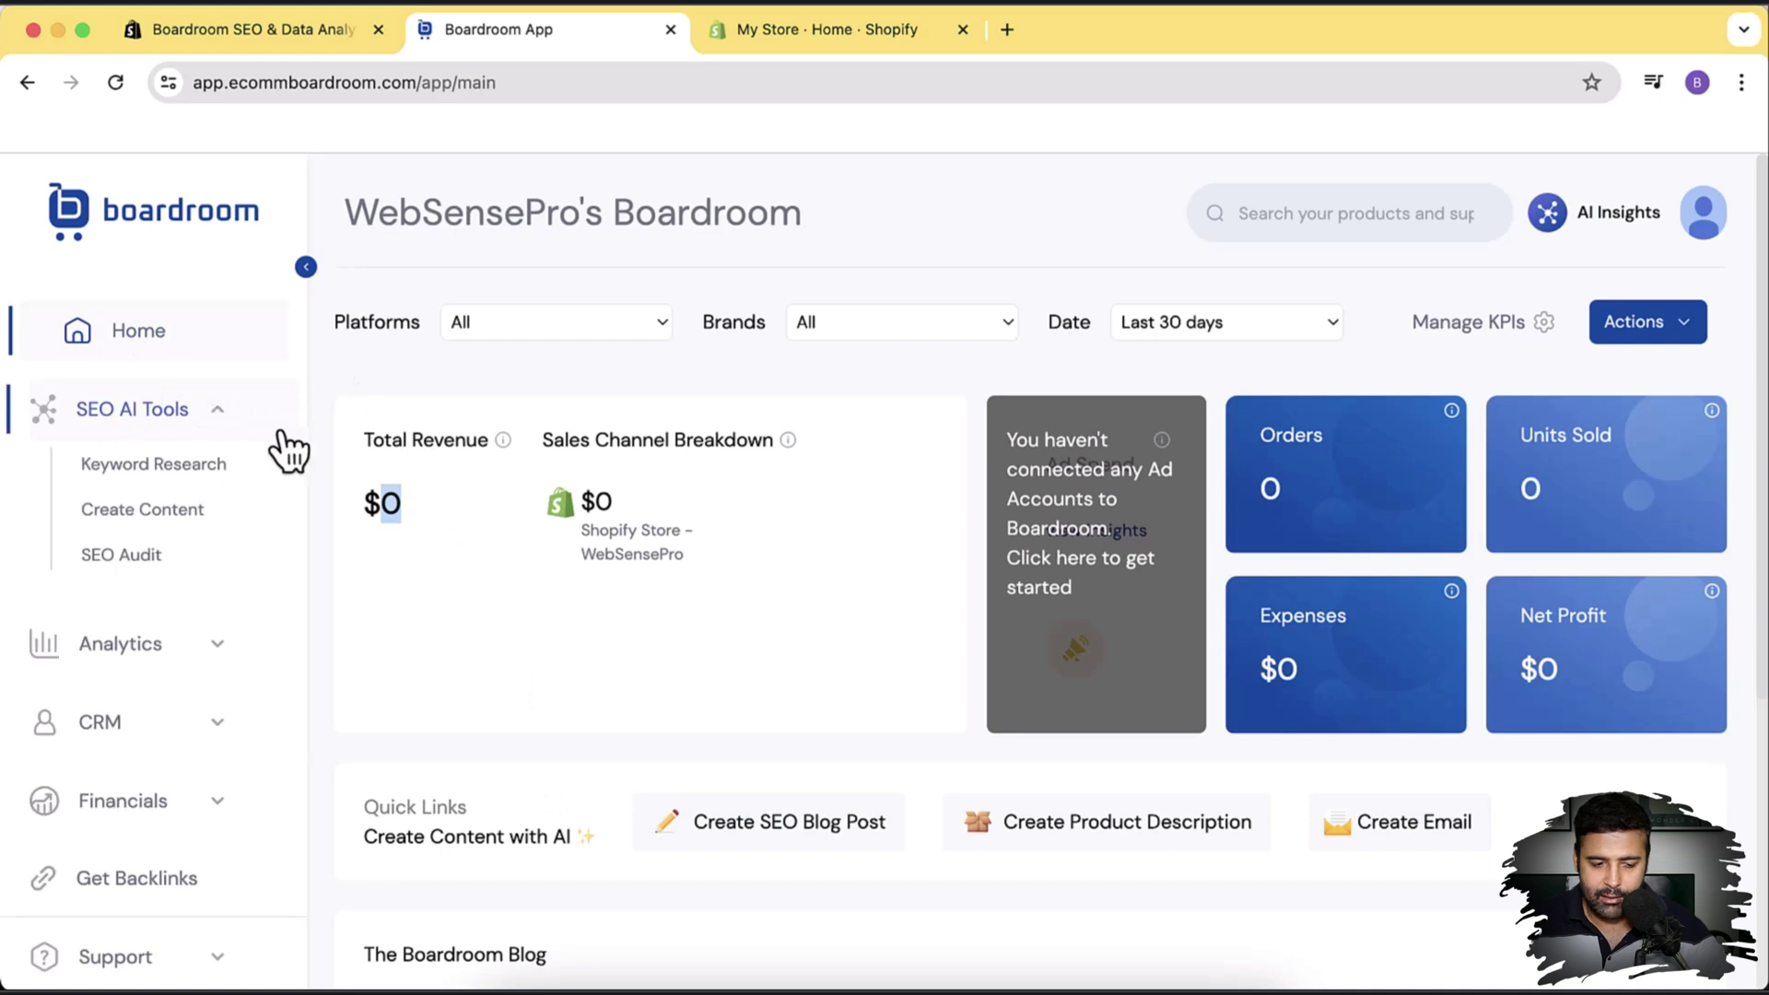
# Step: Open Keyword Research, view the Leather Case for AirPods among the storefront's Featured products, then return
pyautogui.click(217, 488)
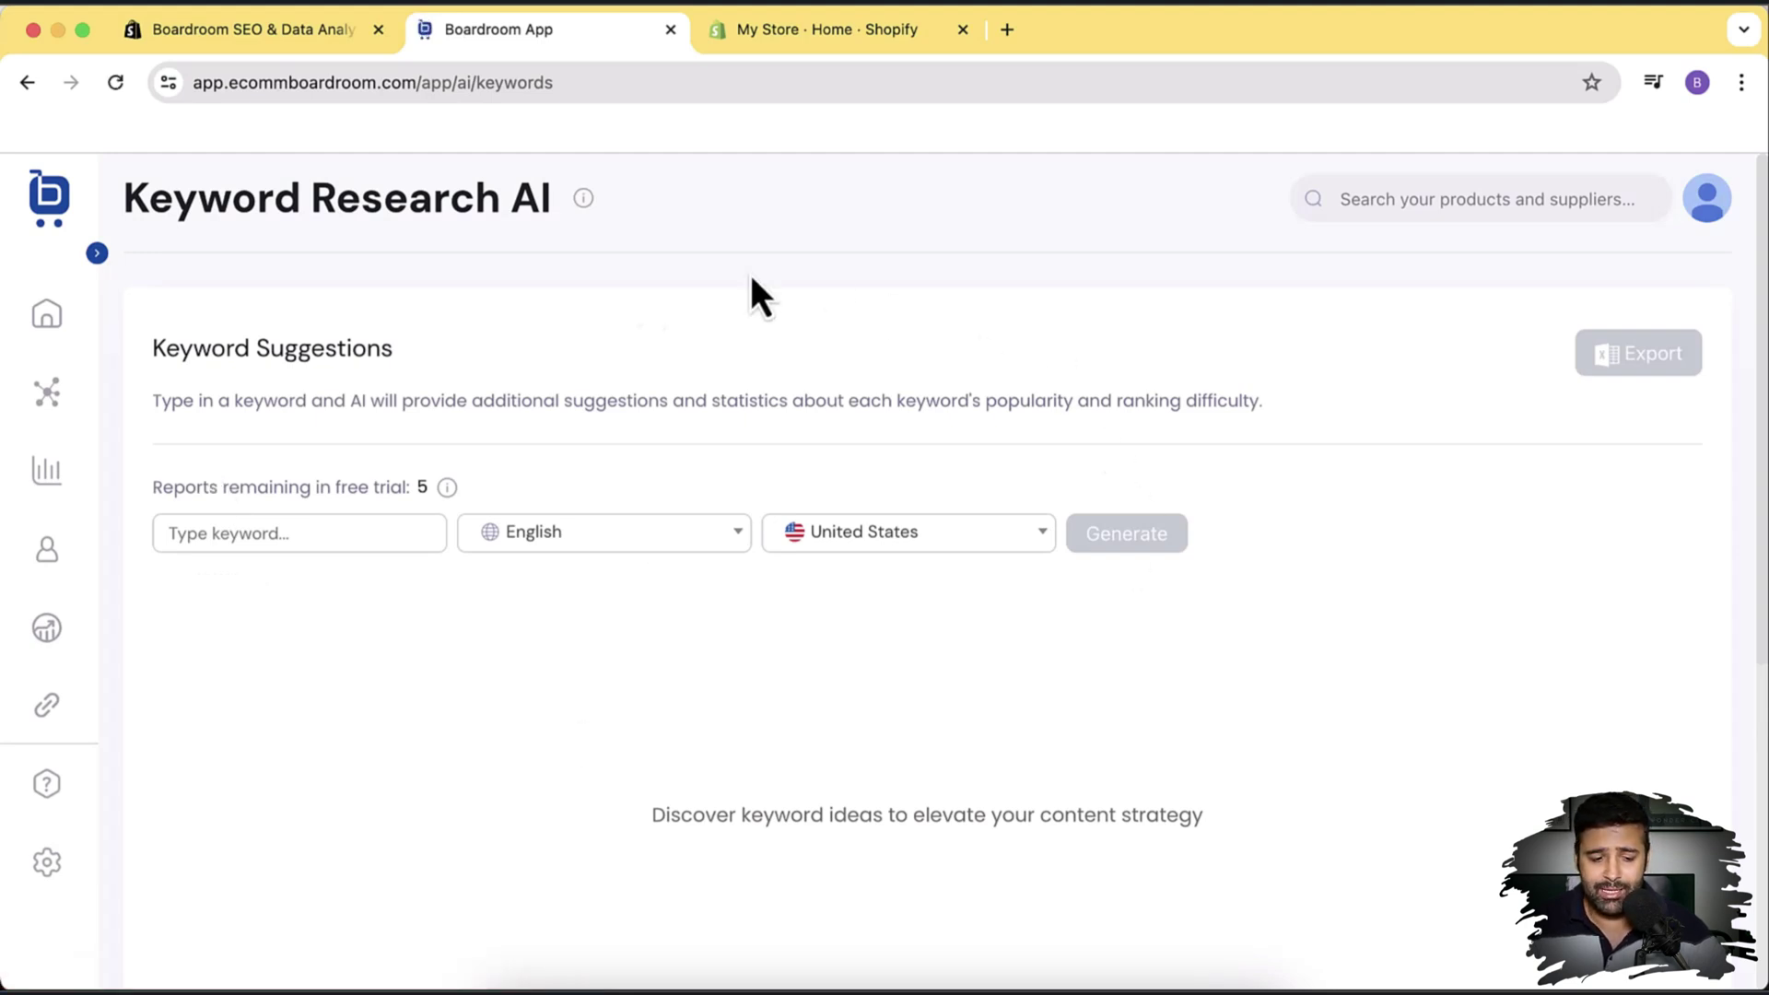
pyautogui.click(856, 43)
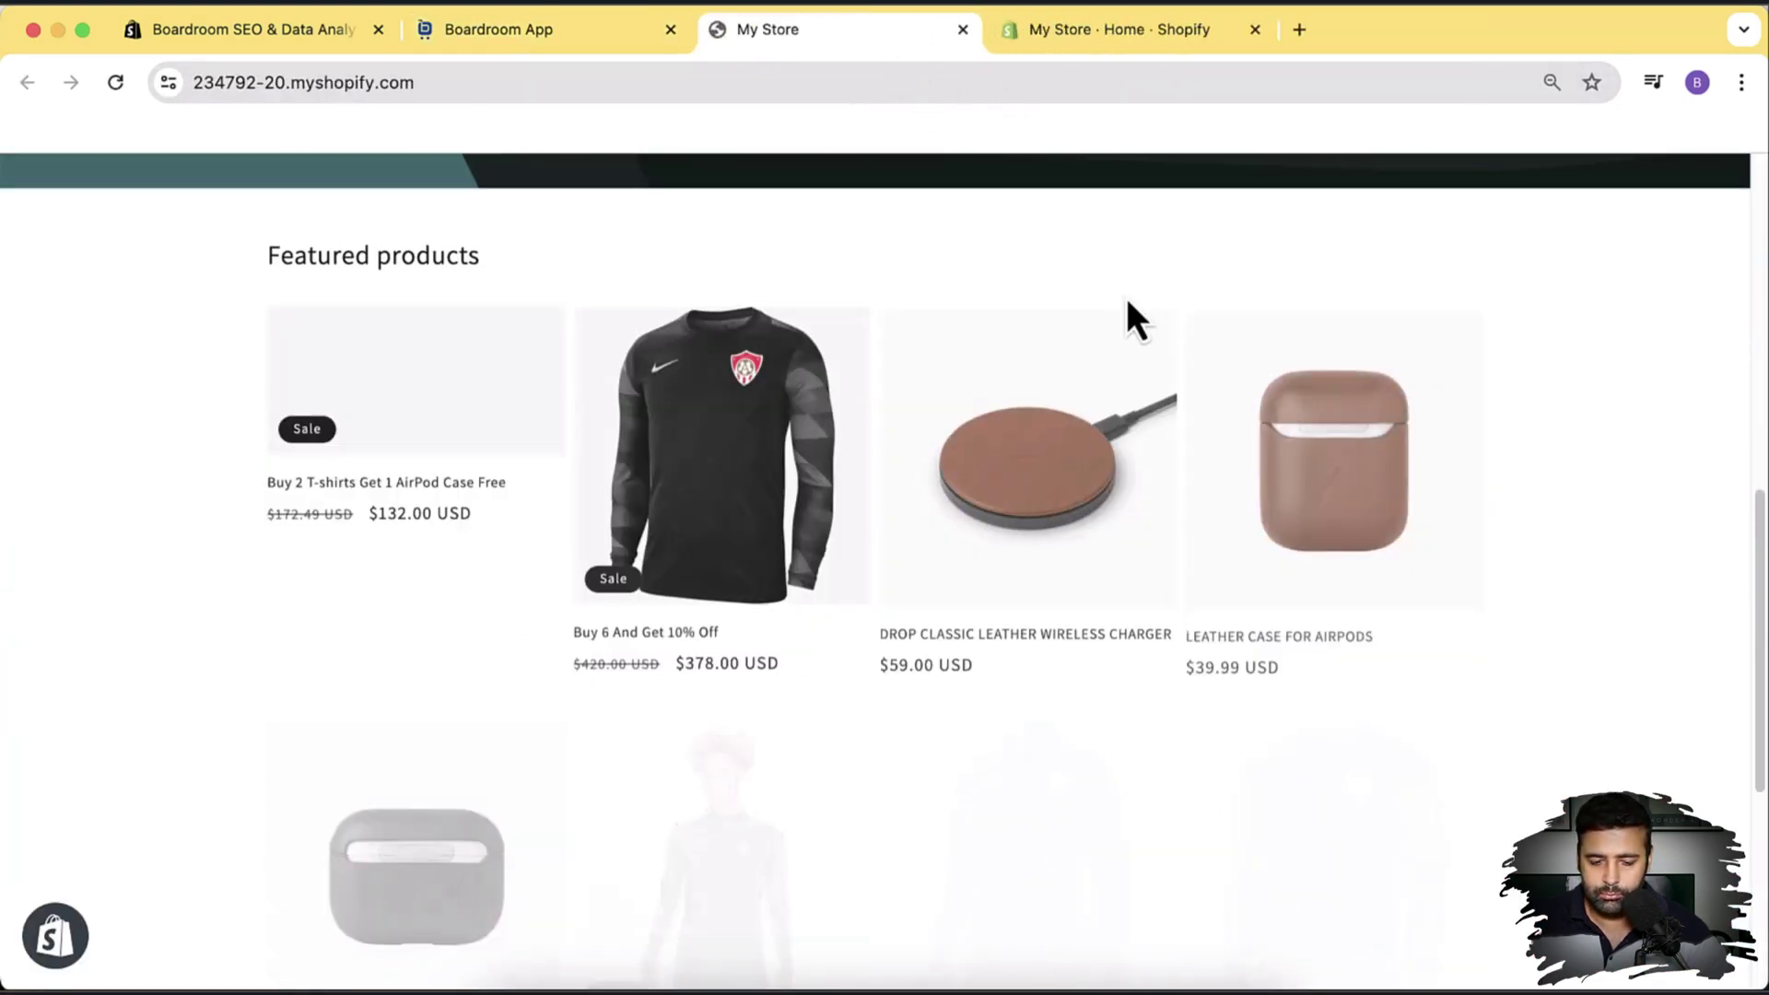
pyautogui.scroll(-1, 1336, 488)
pyautogui.scroll(2, 1341, 476)
pyautogui.scroll(3, 1609, 557)
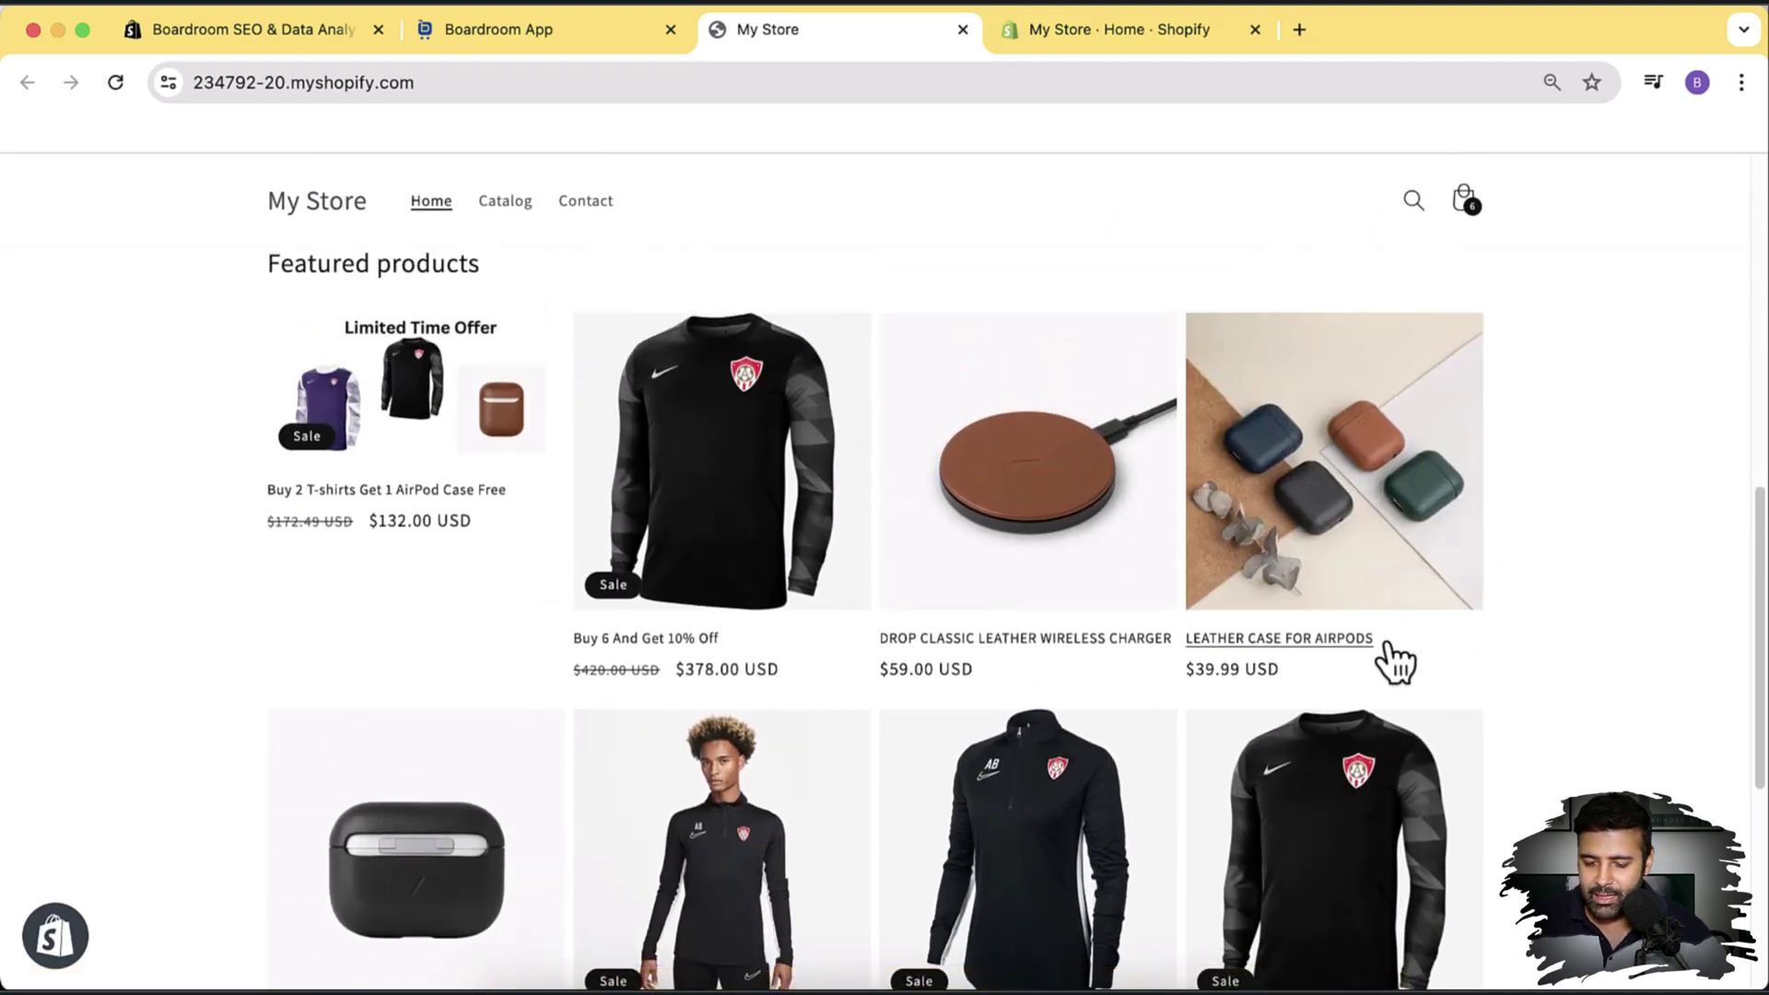
pyautogui.click(522, 42)
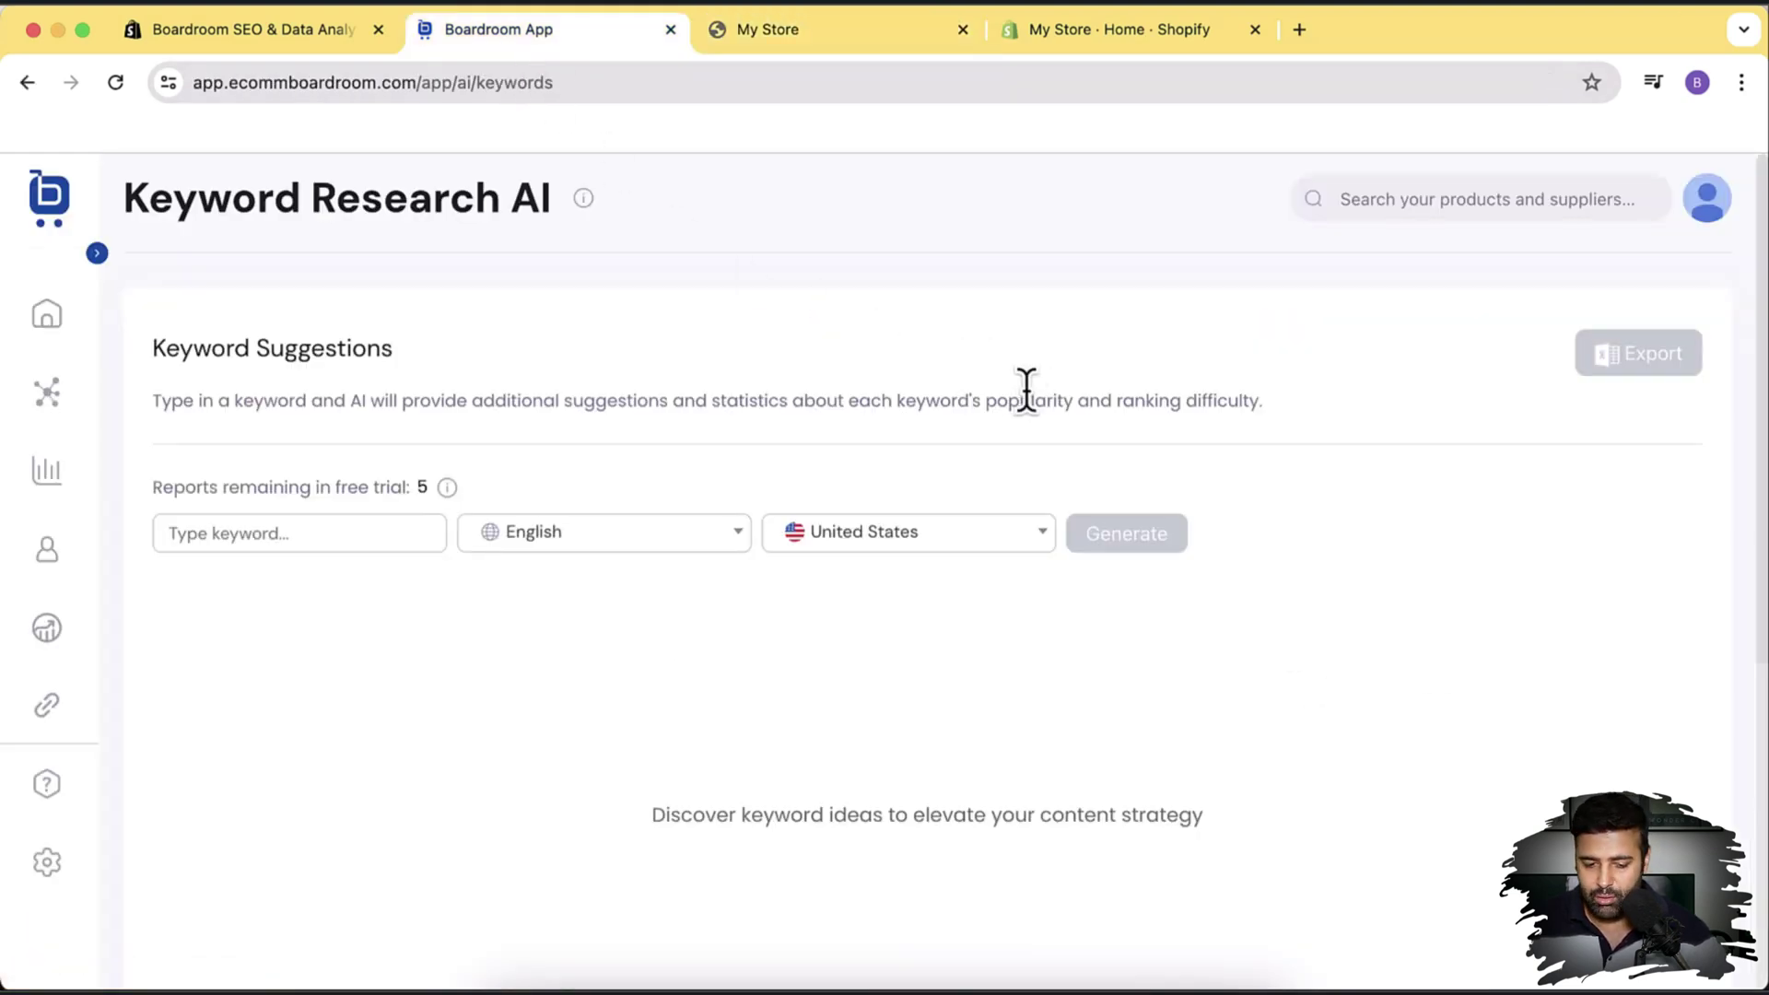
# Step: Enter 'airpods case' as the keyword and generate its suggestion report
pyautogui.click(245, 532)
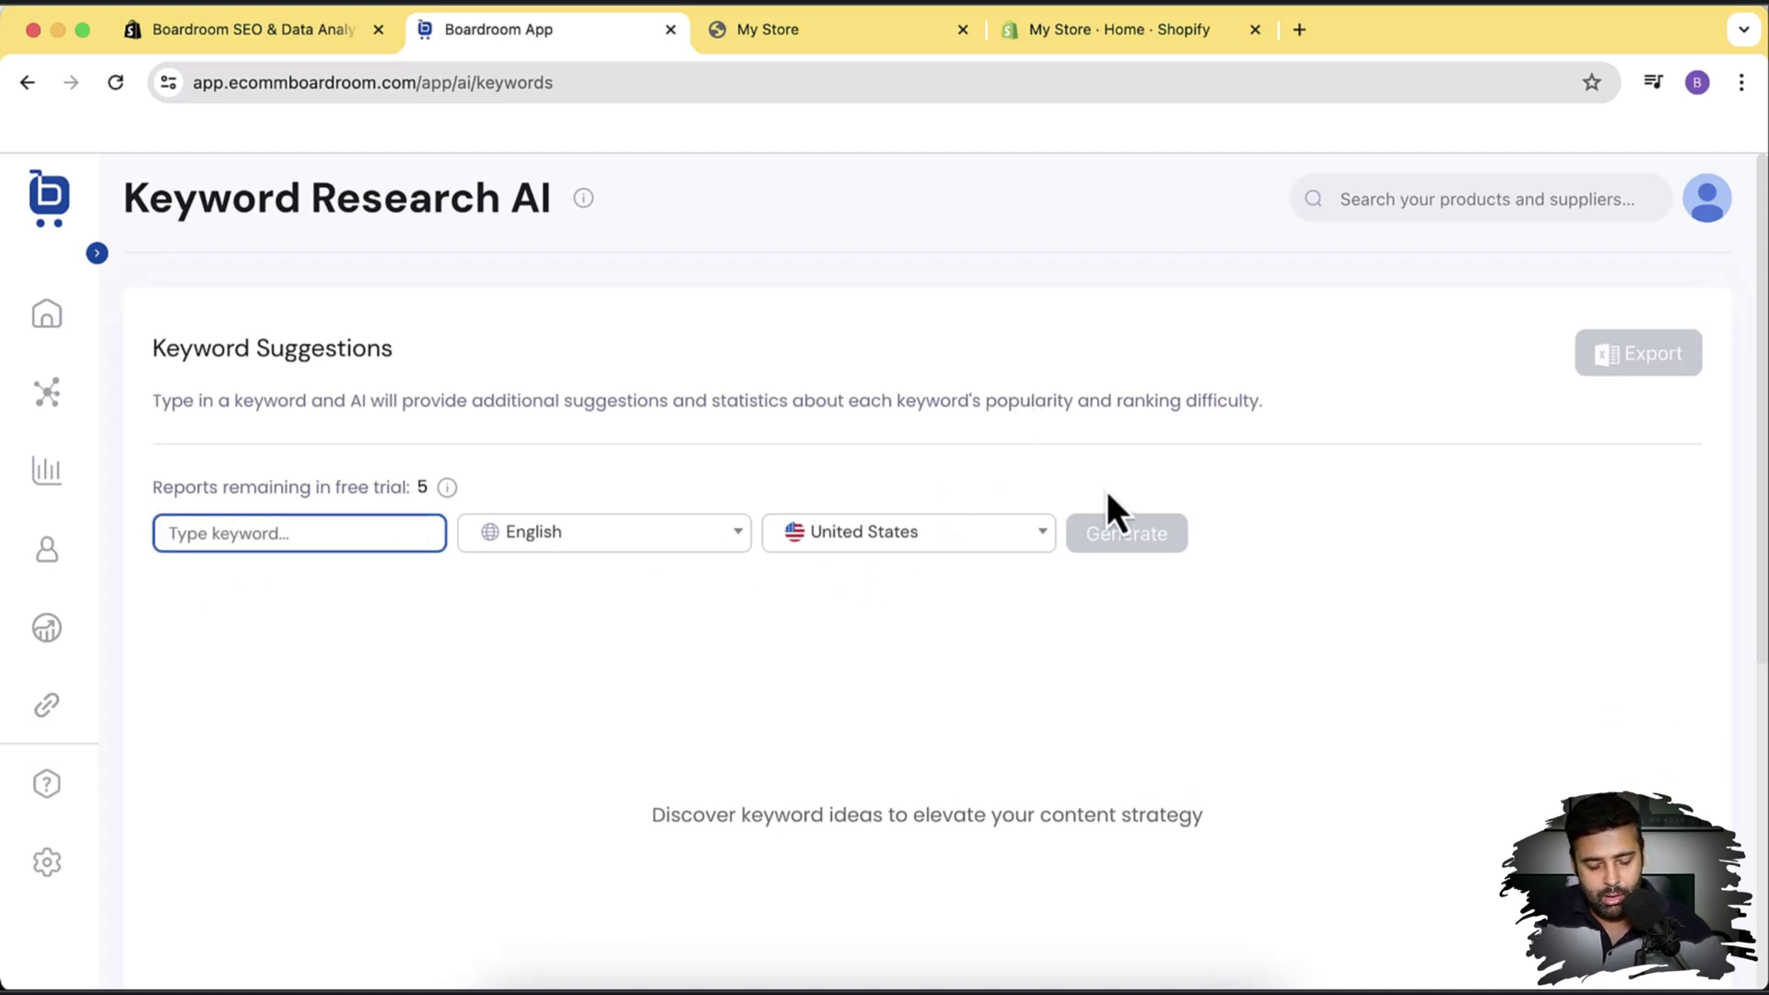
pyautogui.write('airpods case')
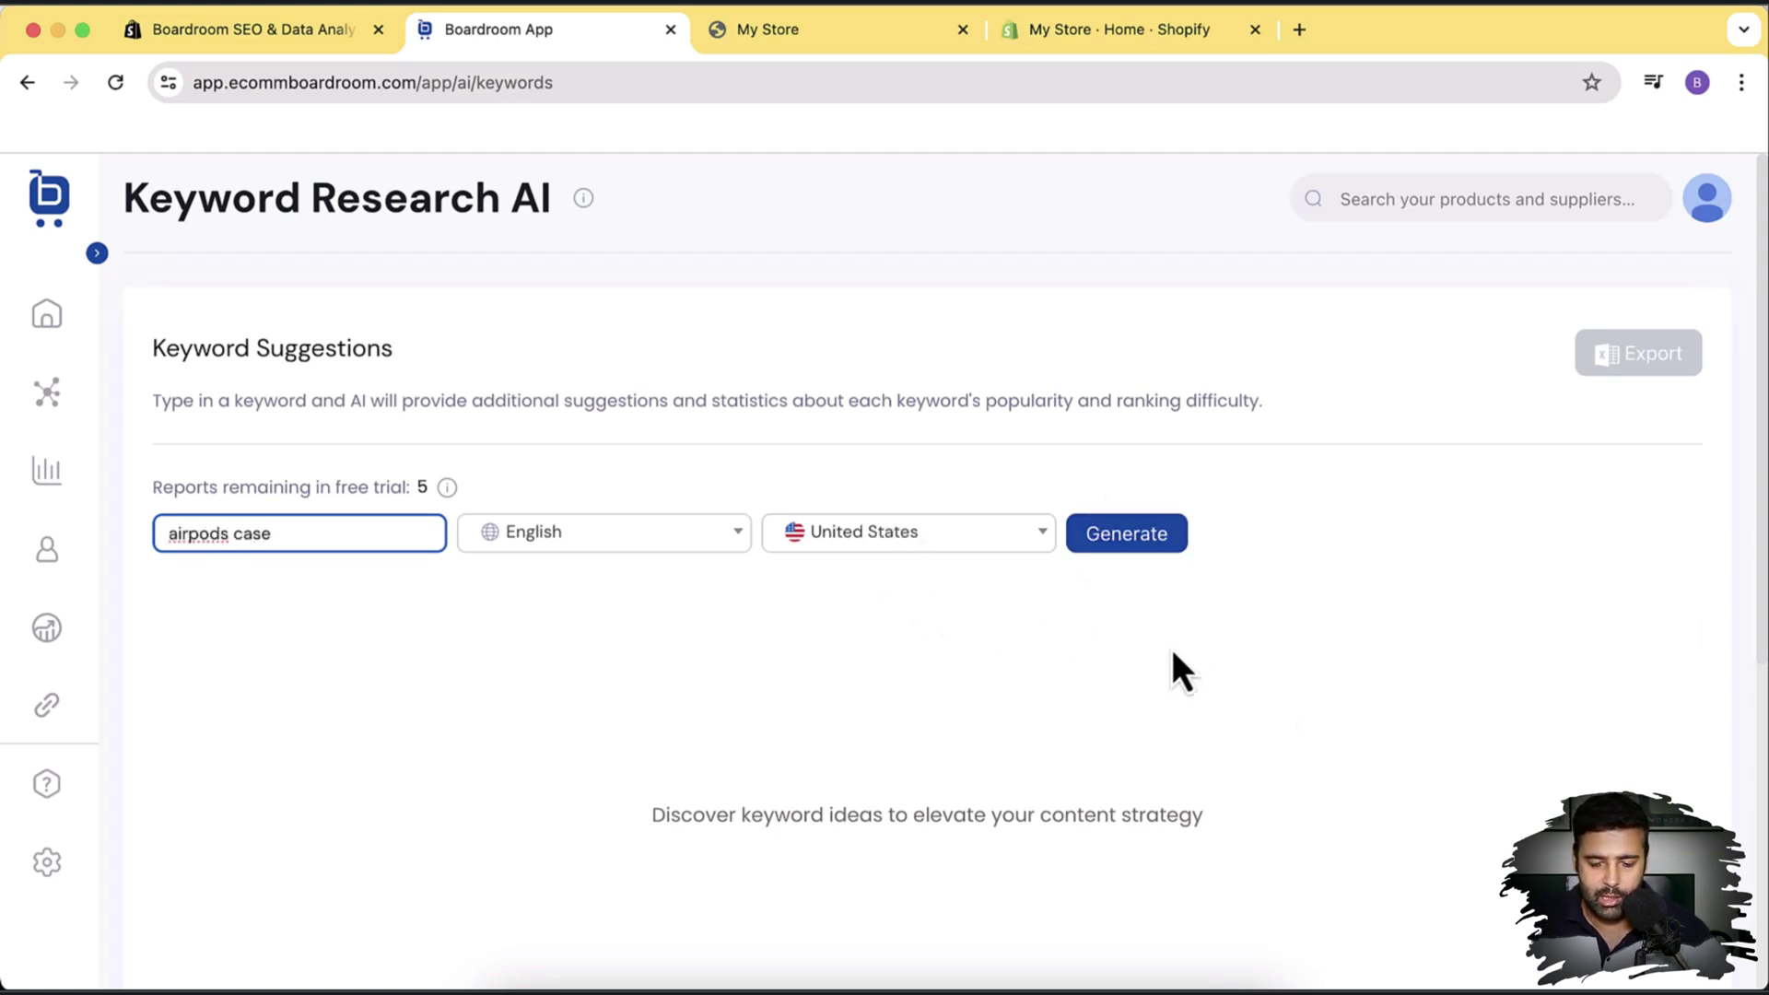
pyautogui.click(1113, 542)
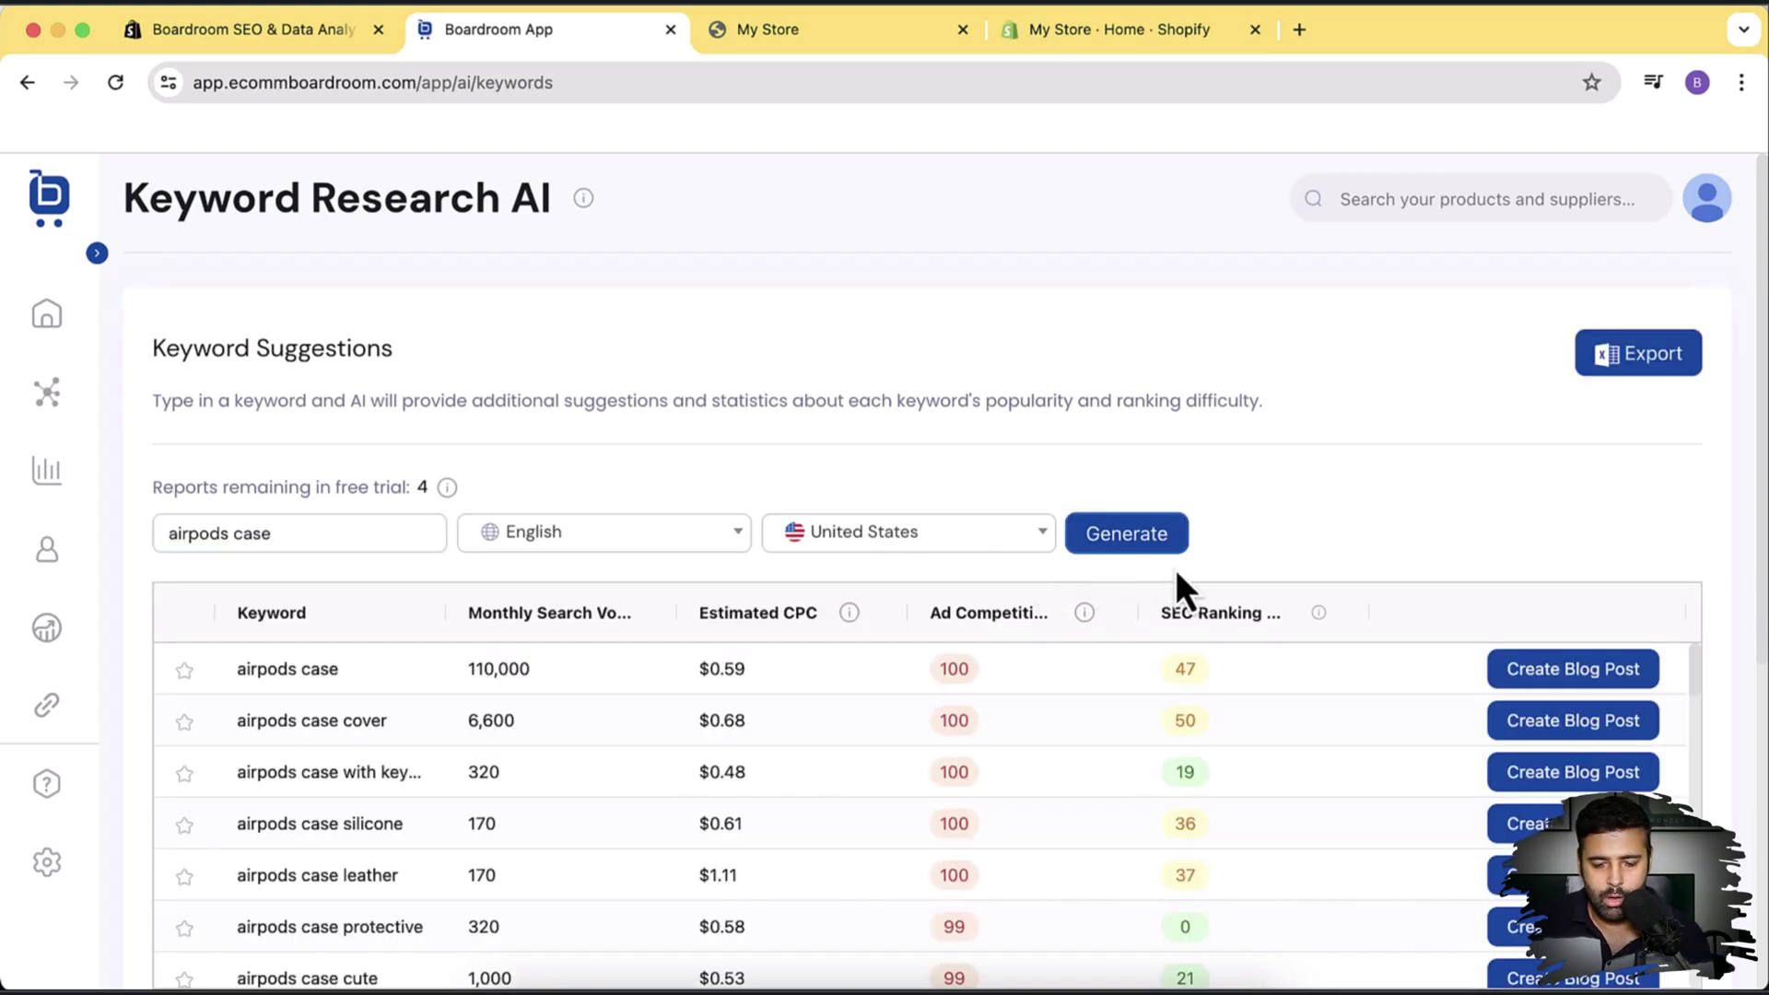
pyautogui.scroll(-3, 1440, 434)
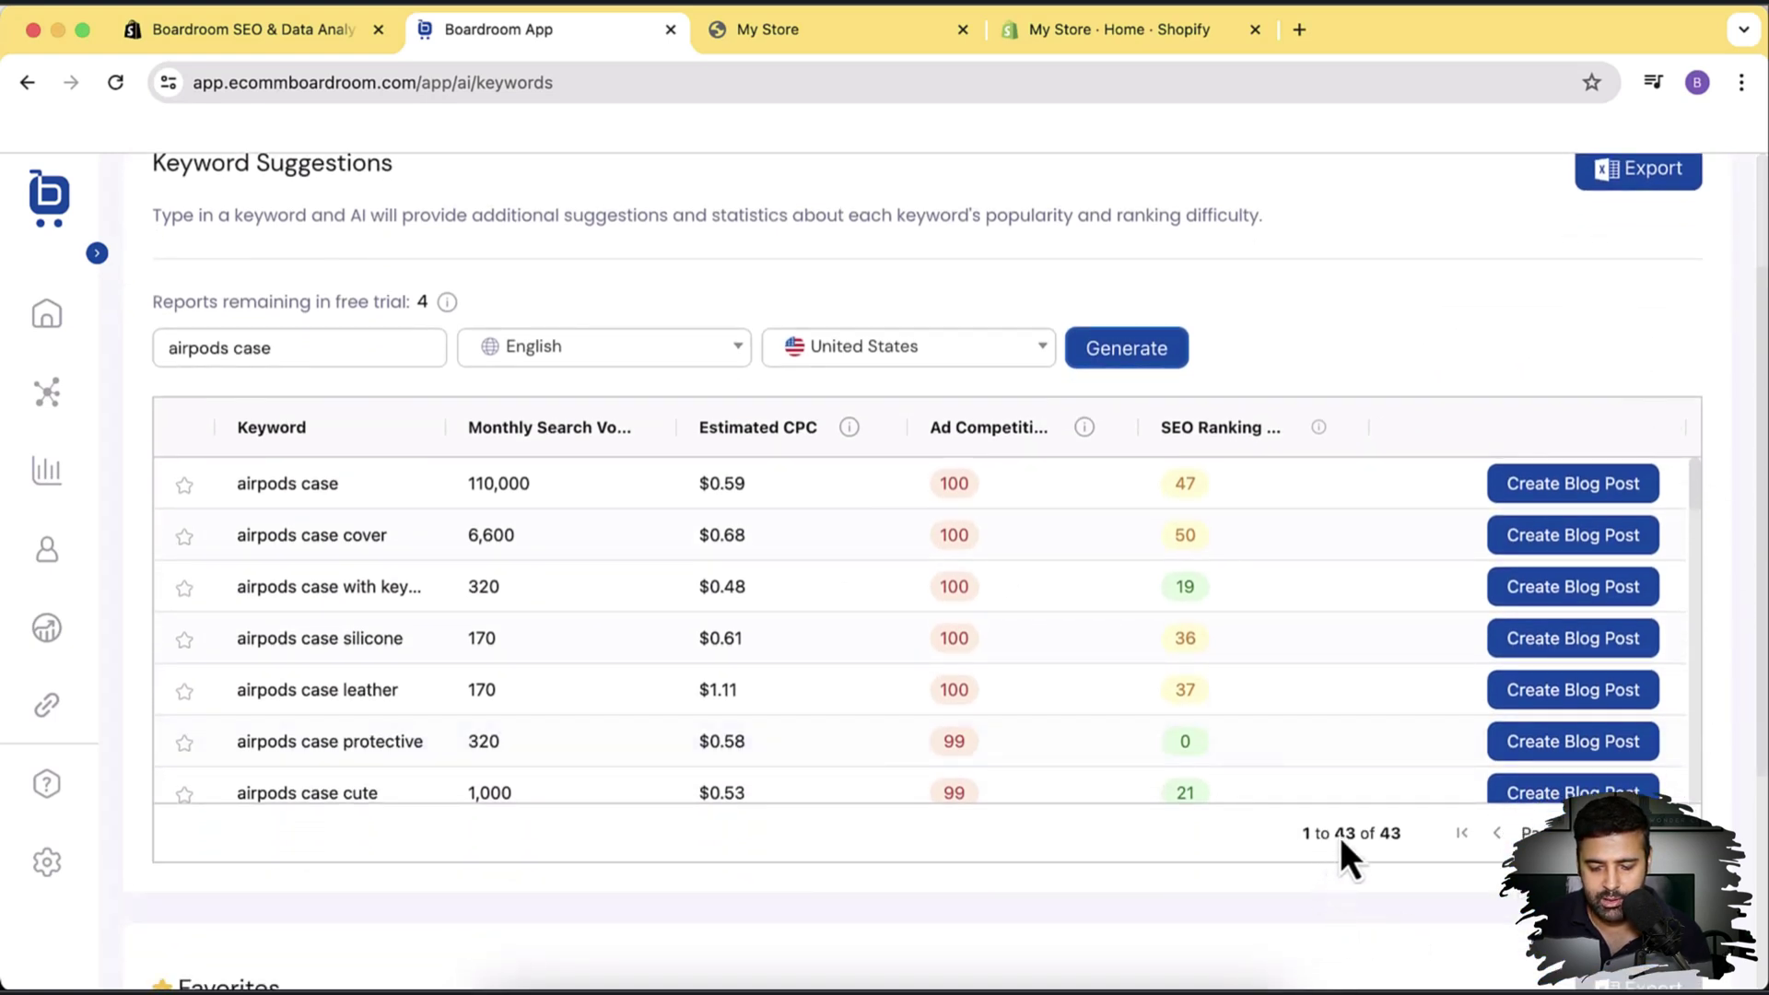
pyautogui.scroll(-3, 1703, 599)
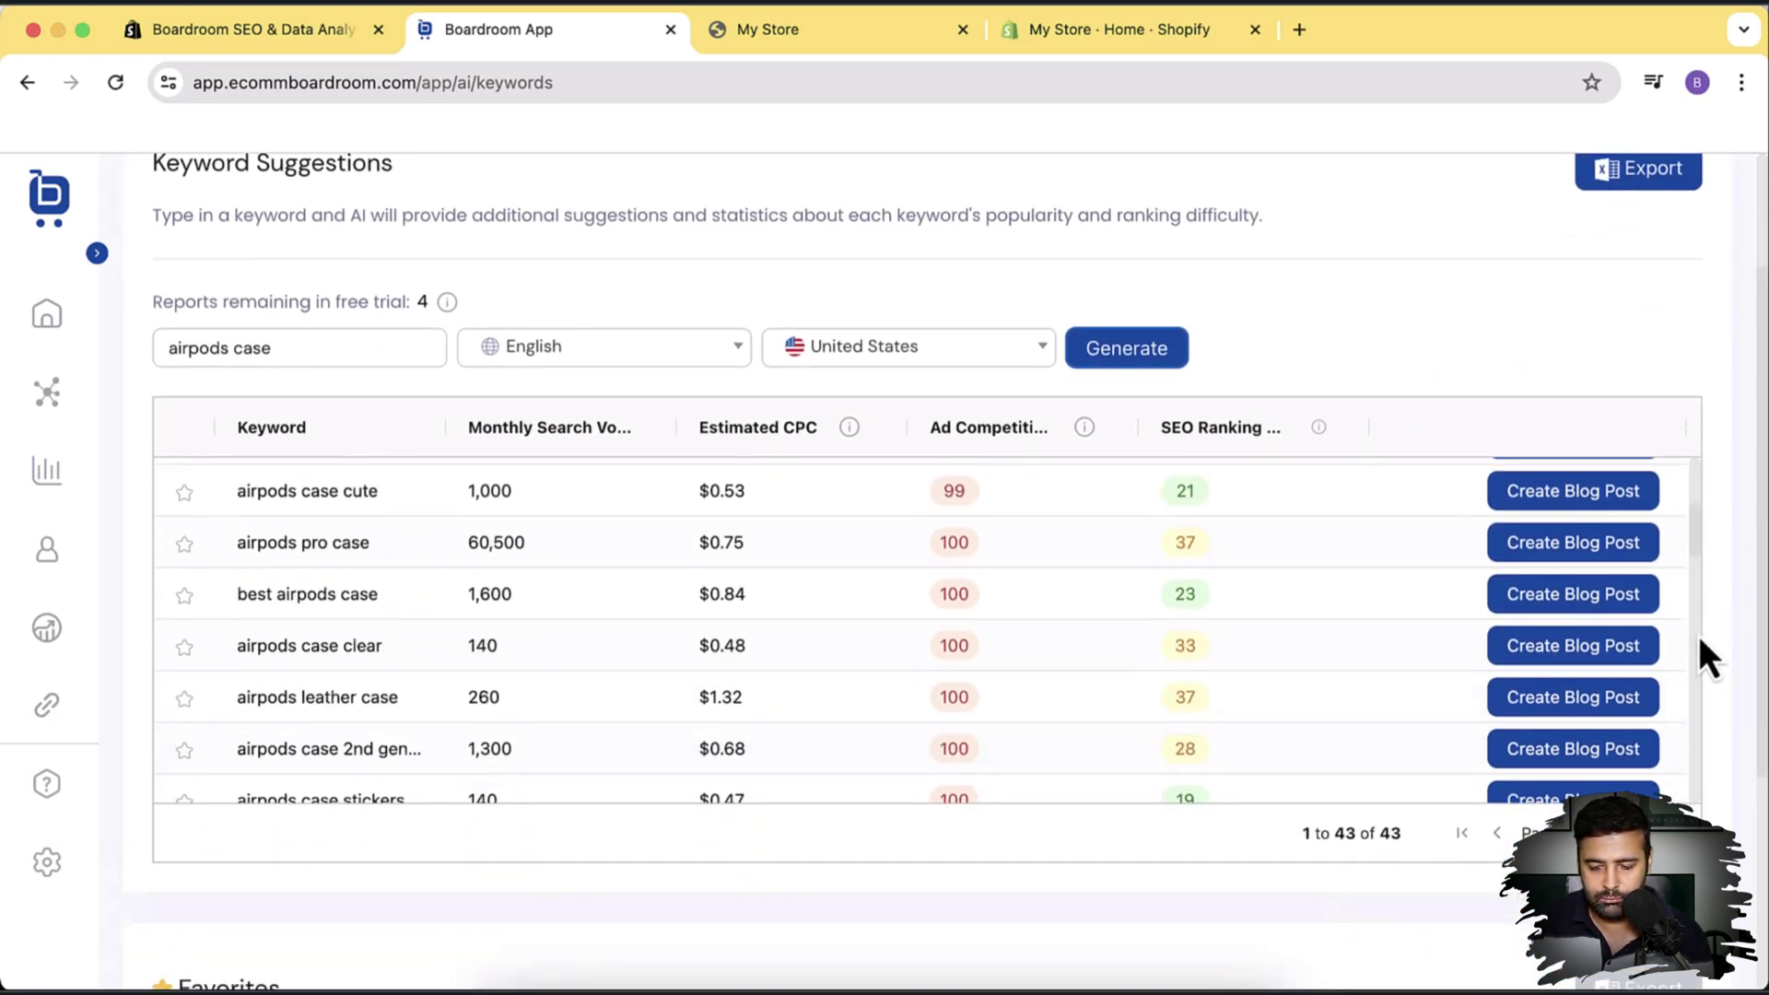
pyautogui.moveTo(1697, 551); pyautogui.dragTo(1705, 466)
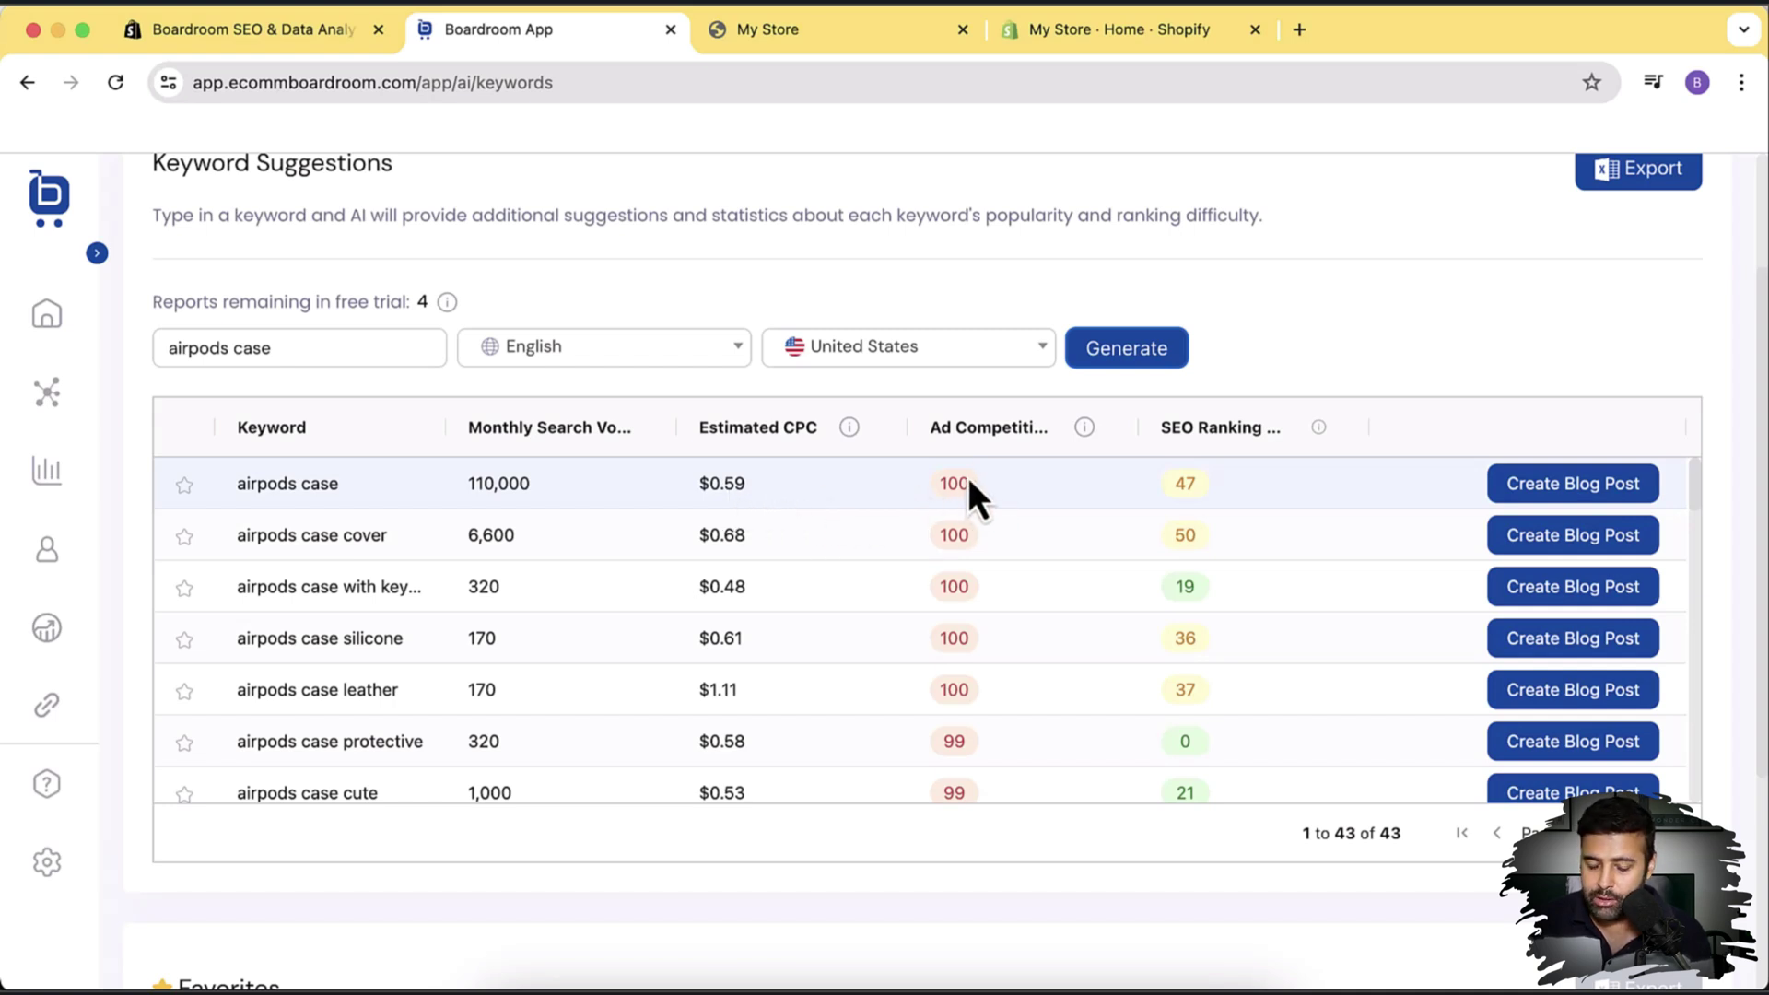
pyautogui.moveTo(1088, 431)
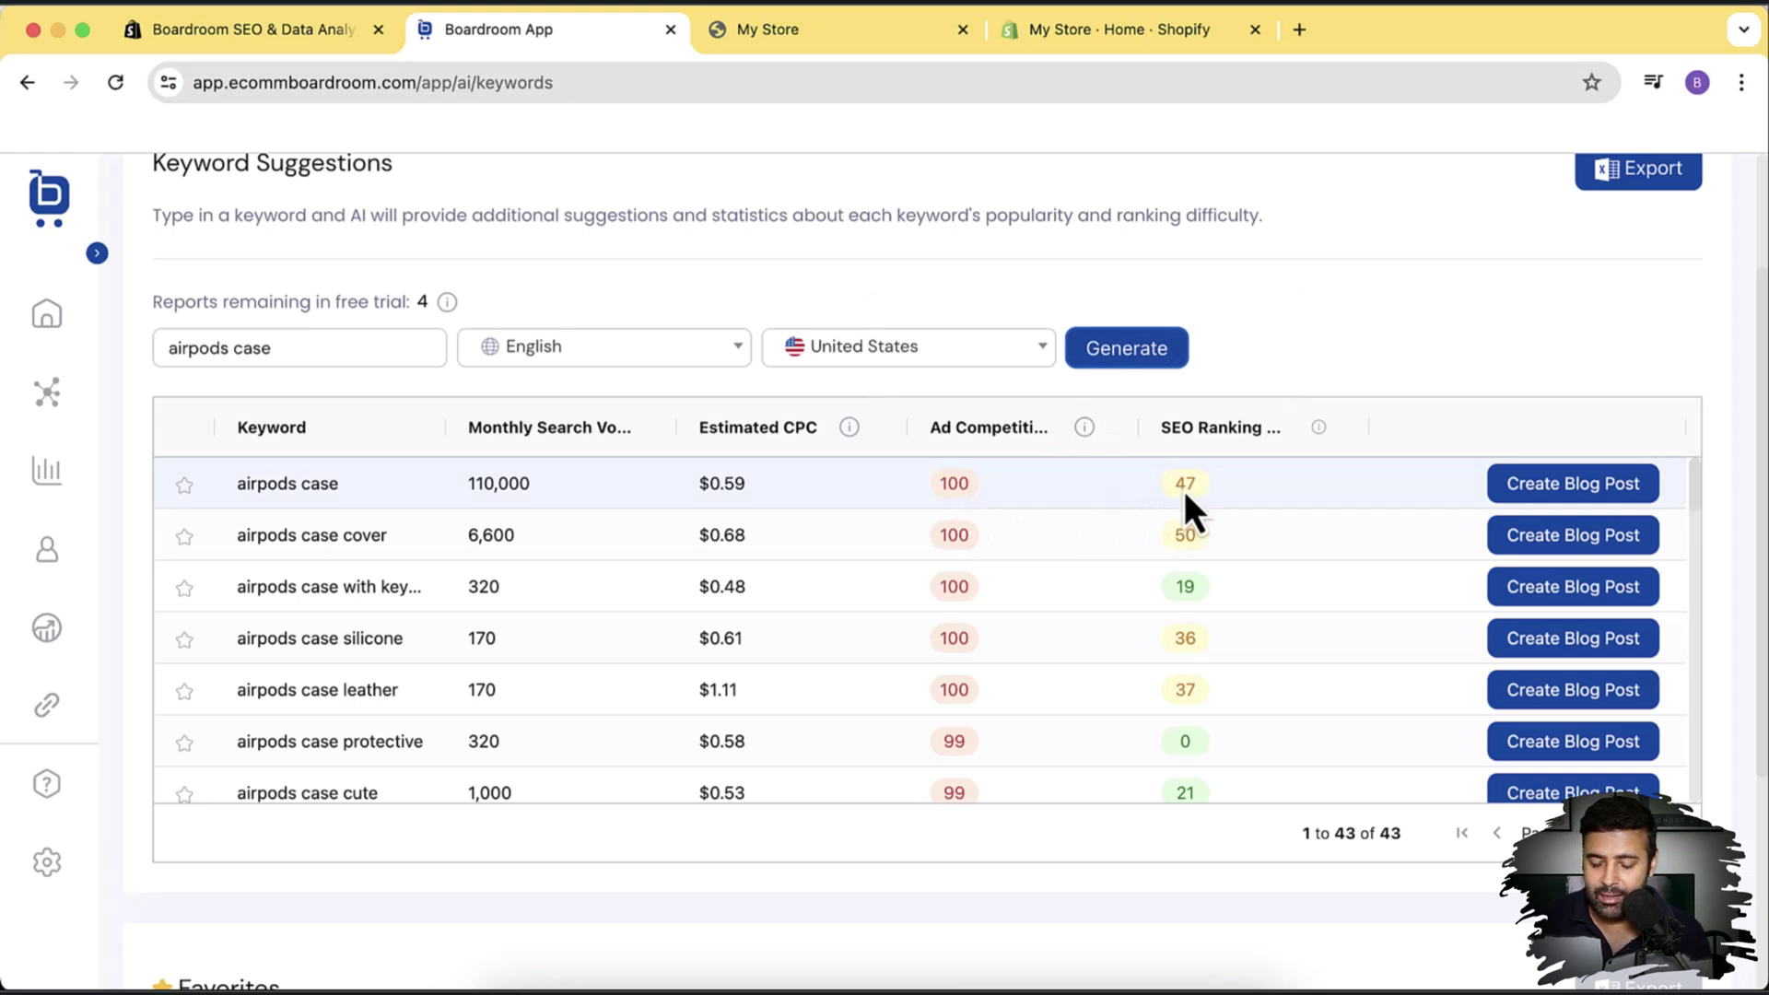
pyautogui.moveTo(1321, 429)
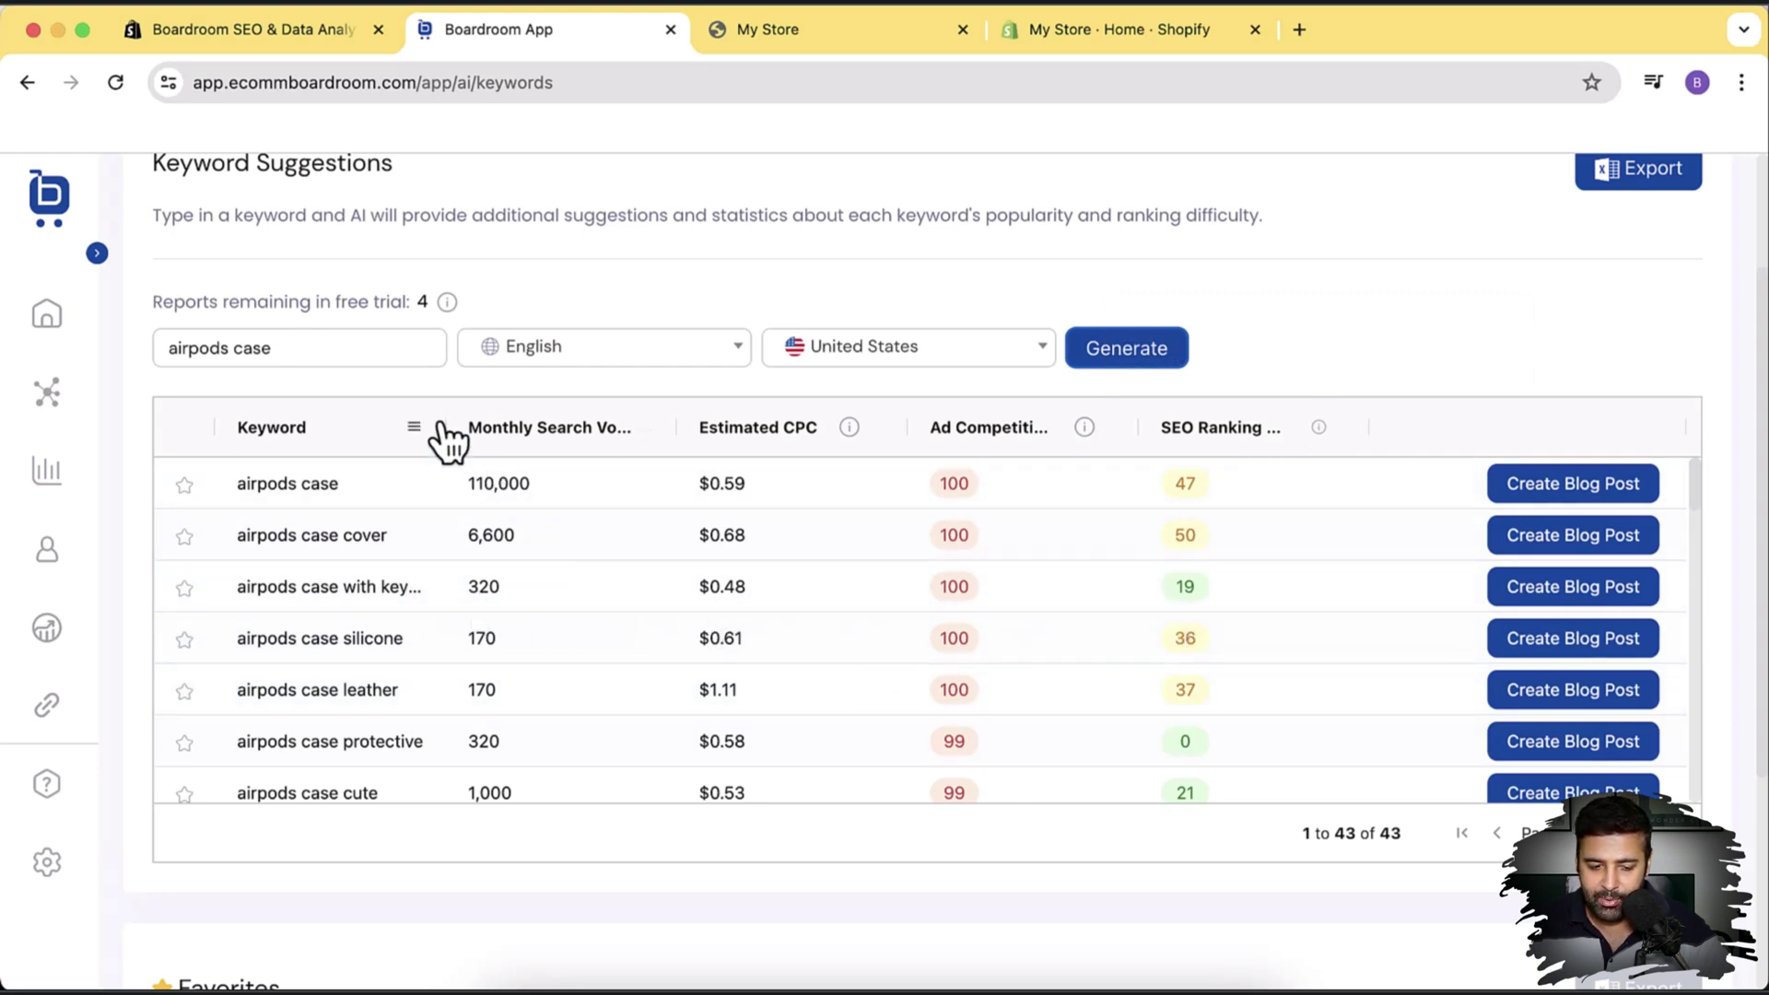
# Step: Widen the Keyword column and scroll the table down to 'airpods case protective'
pyautogui.moveTo(447, 428); pyautogui.dragTo(523, 428)
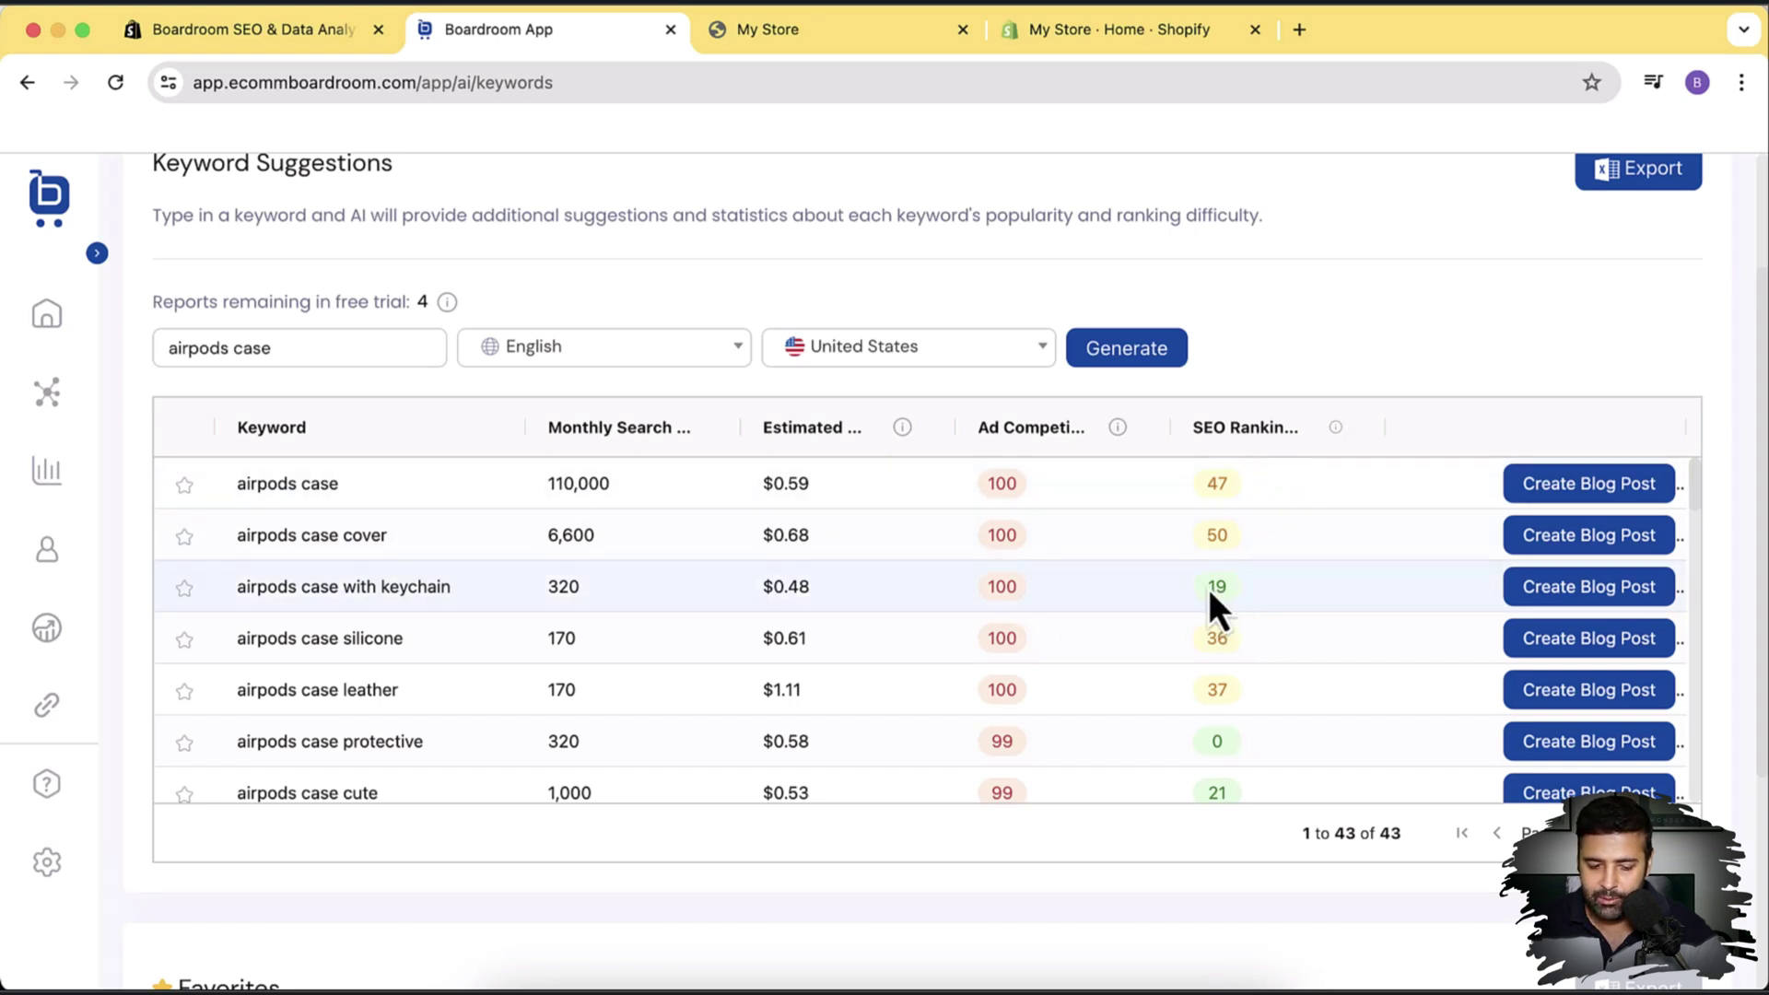
pyautogui.scroll(-1, 1320, 586)
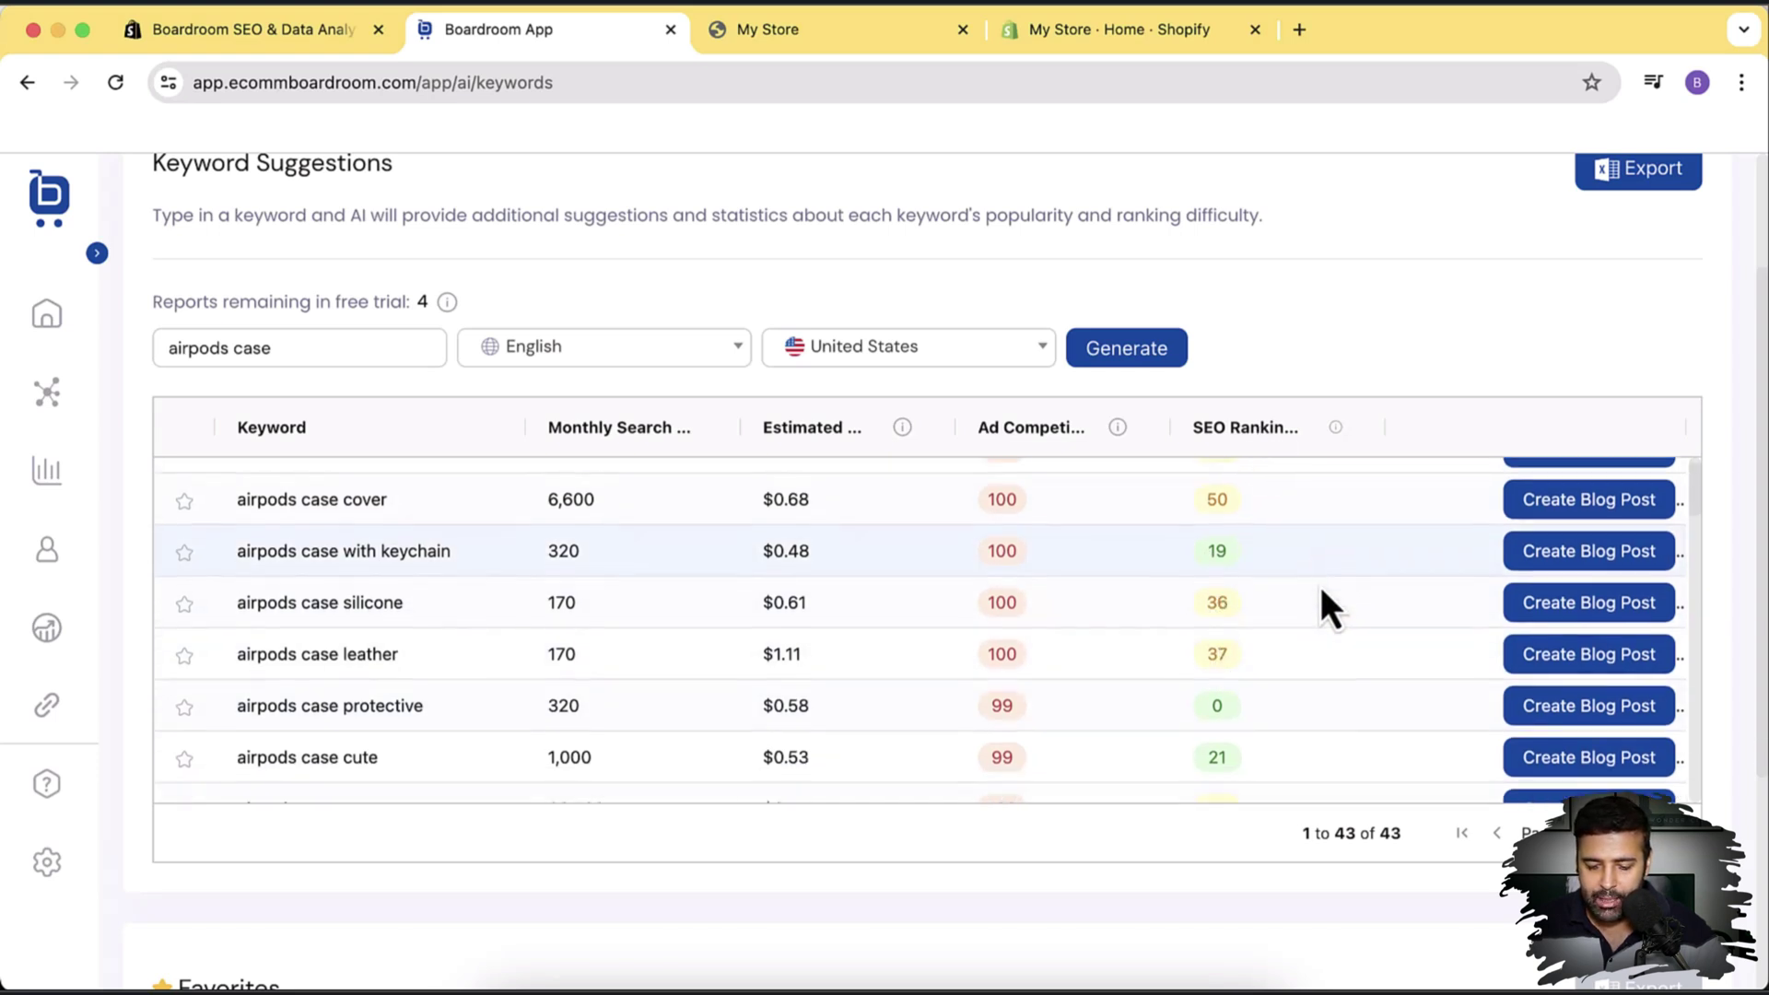
pyautogui.scroll(-4, 1321, 586)
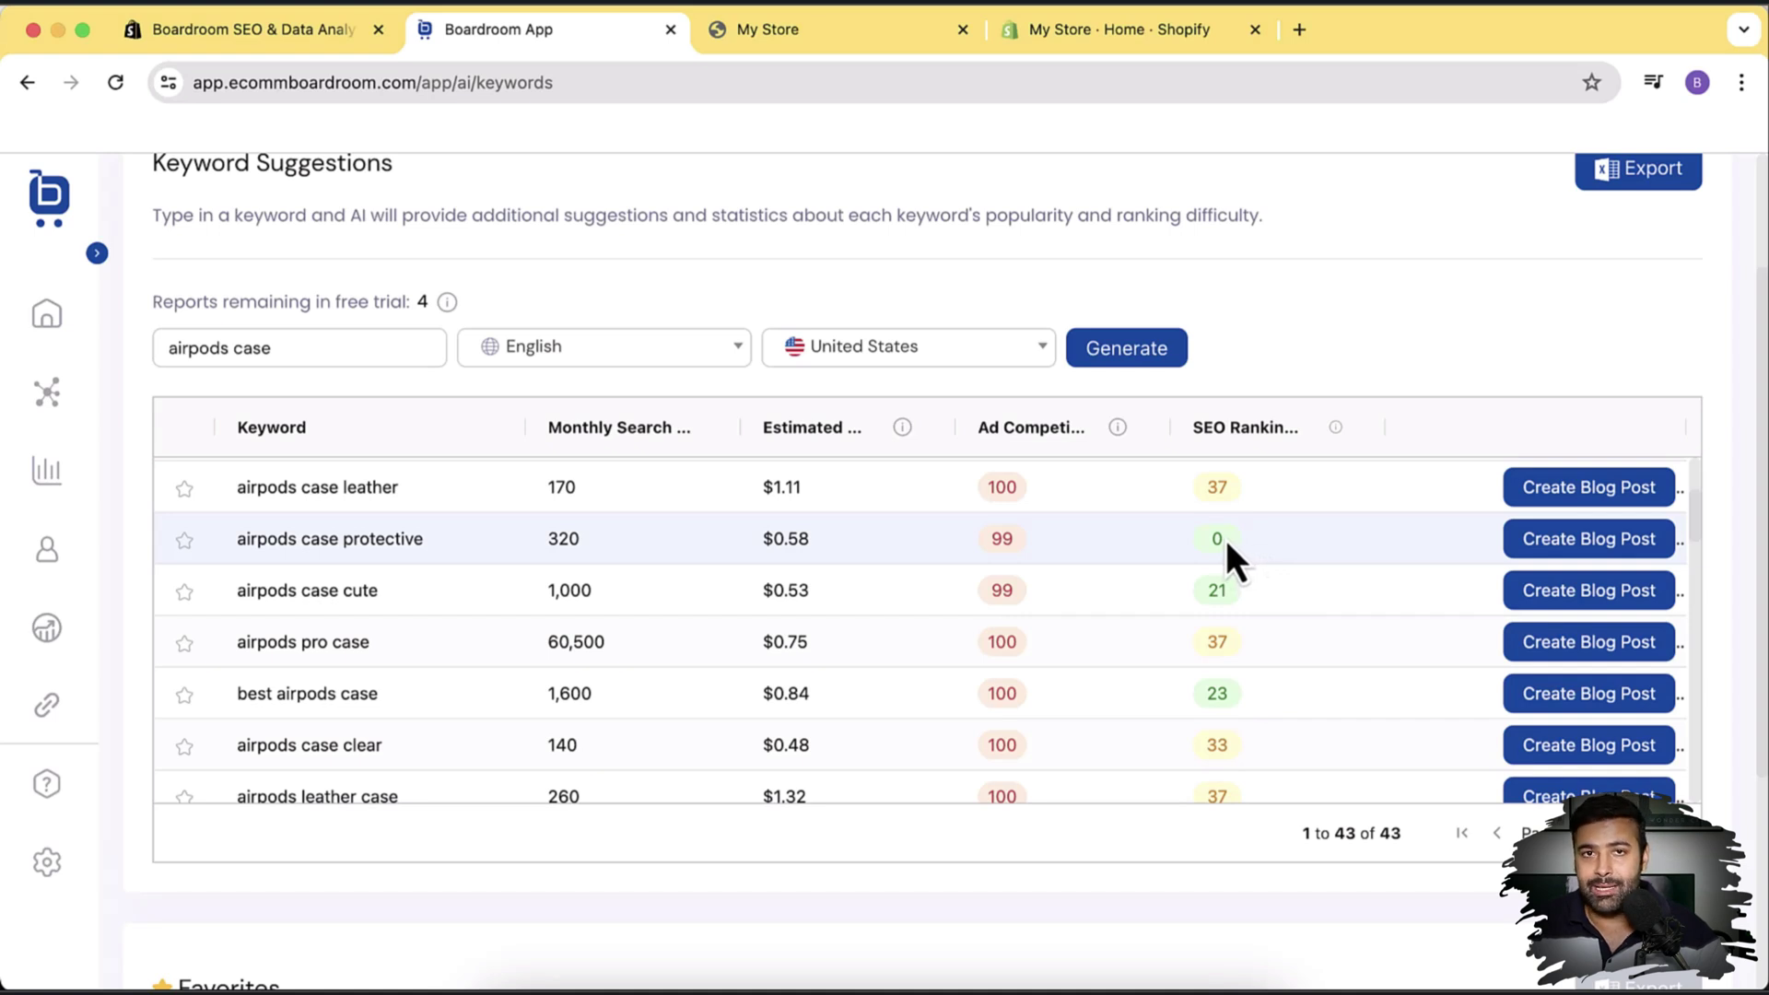
pyautogui.press('Tab')
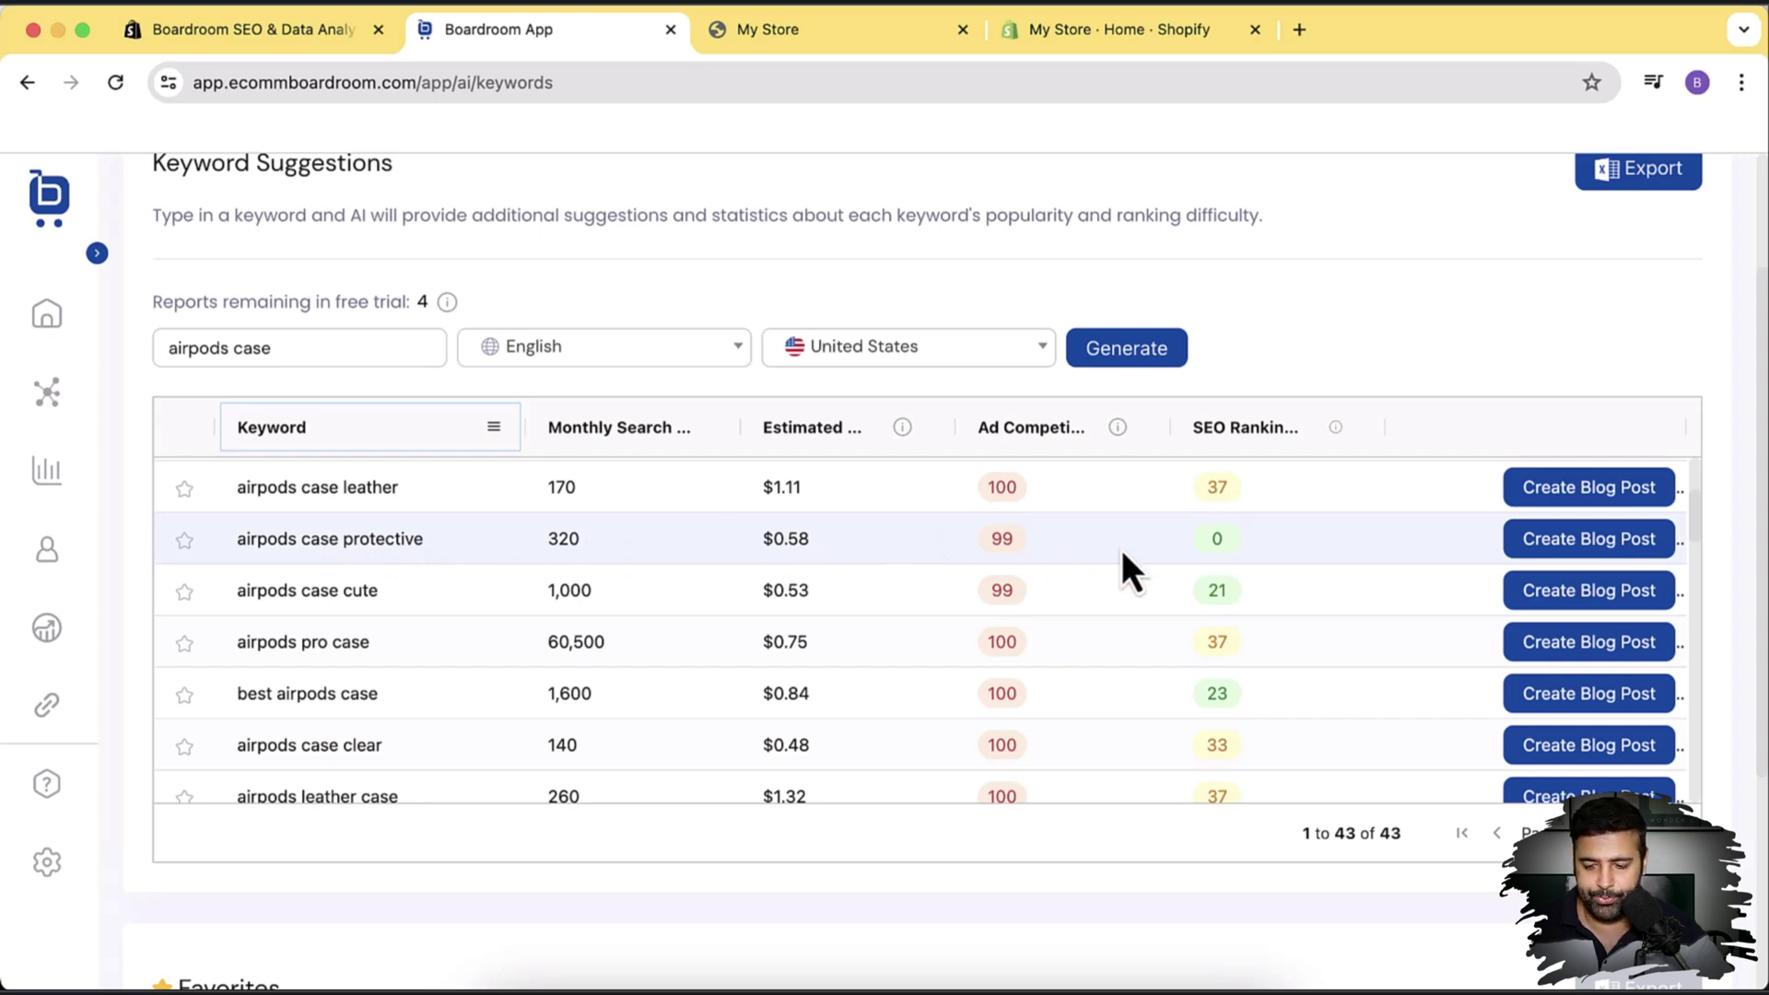
pyautogui.click(1587, 553)
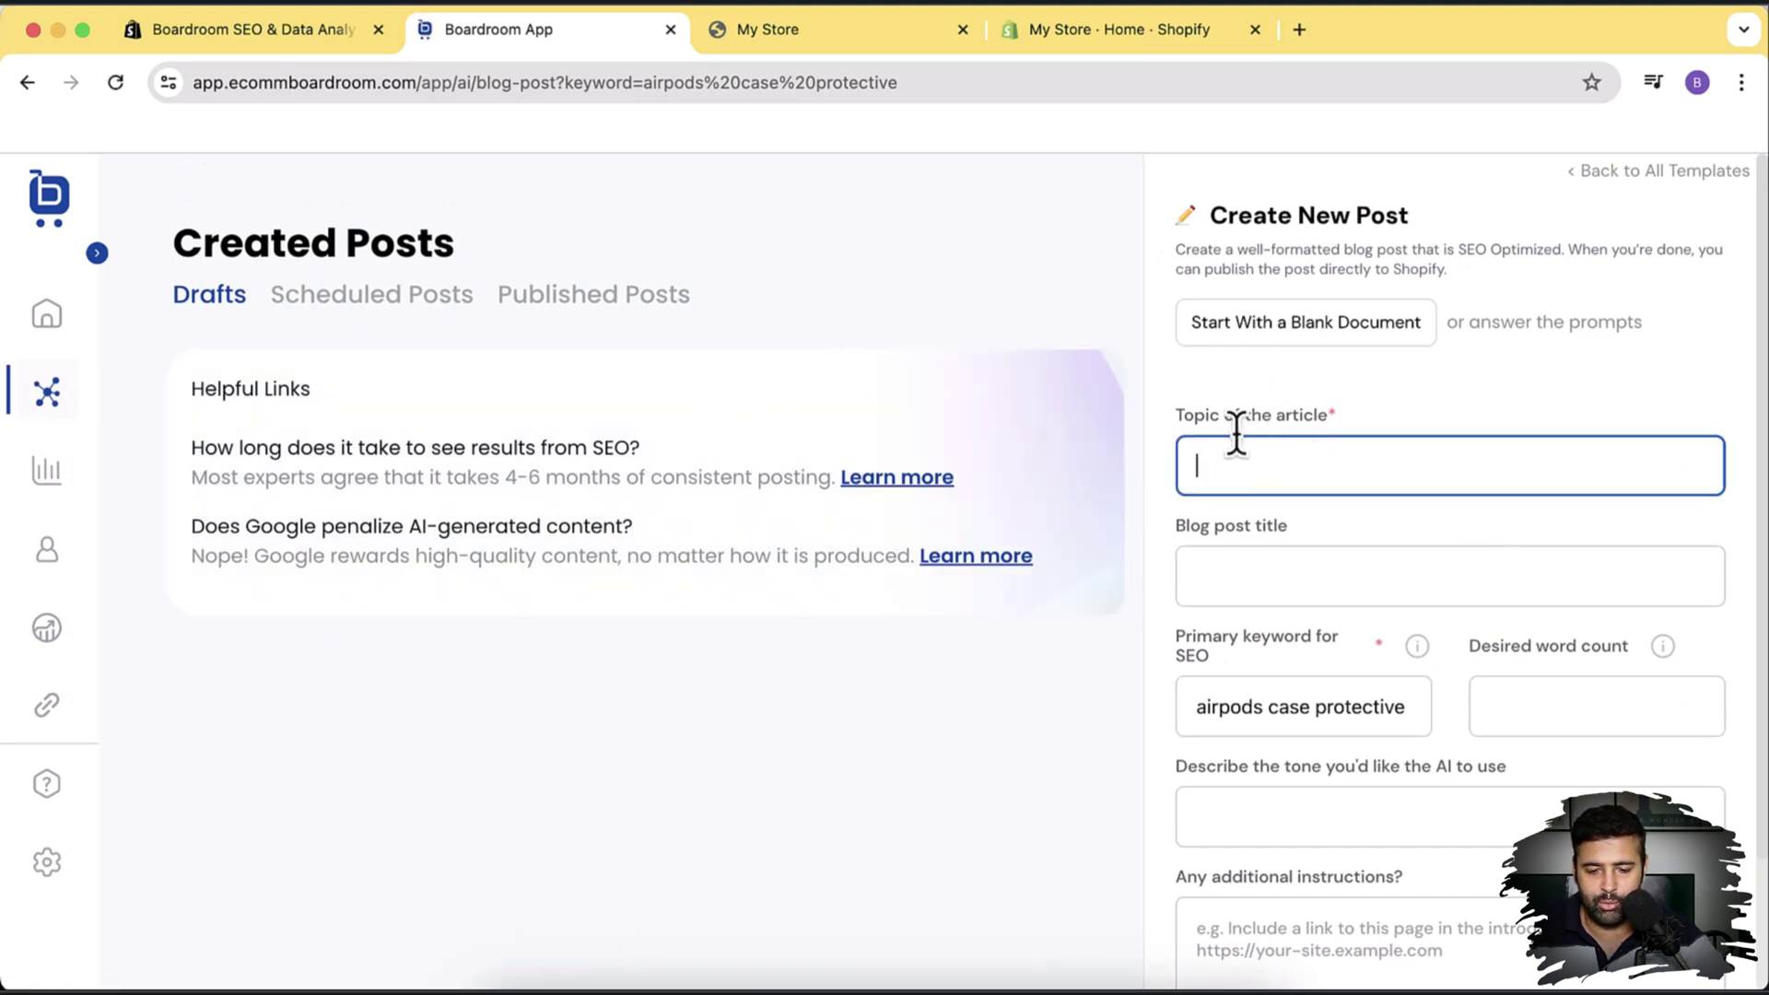
pyautogui.moveTo(1177, 417); pyautogui.dragTo(1330, 419)
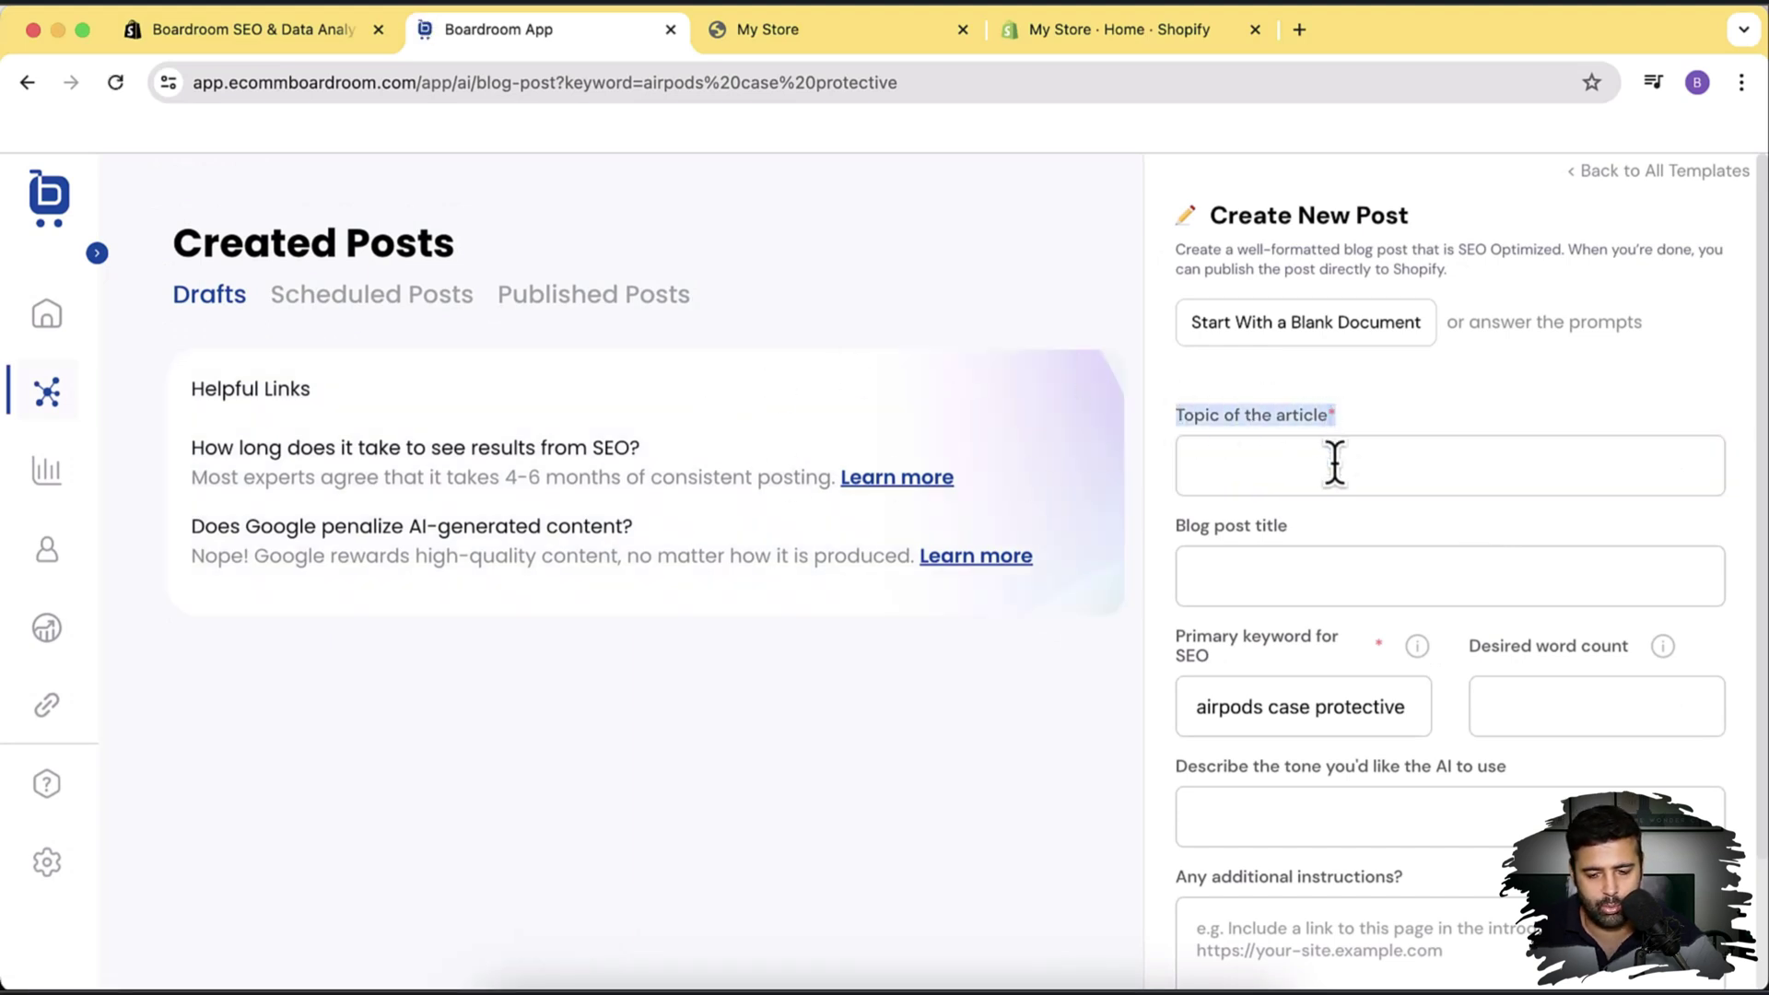
pyautogui.click(1333, 461)
pyautogui.write('D')
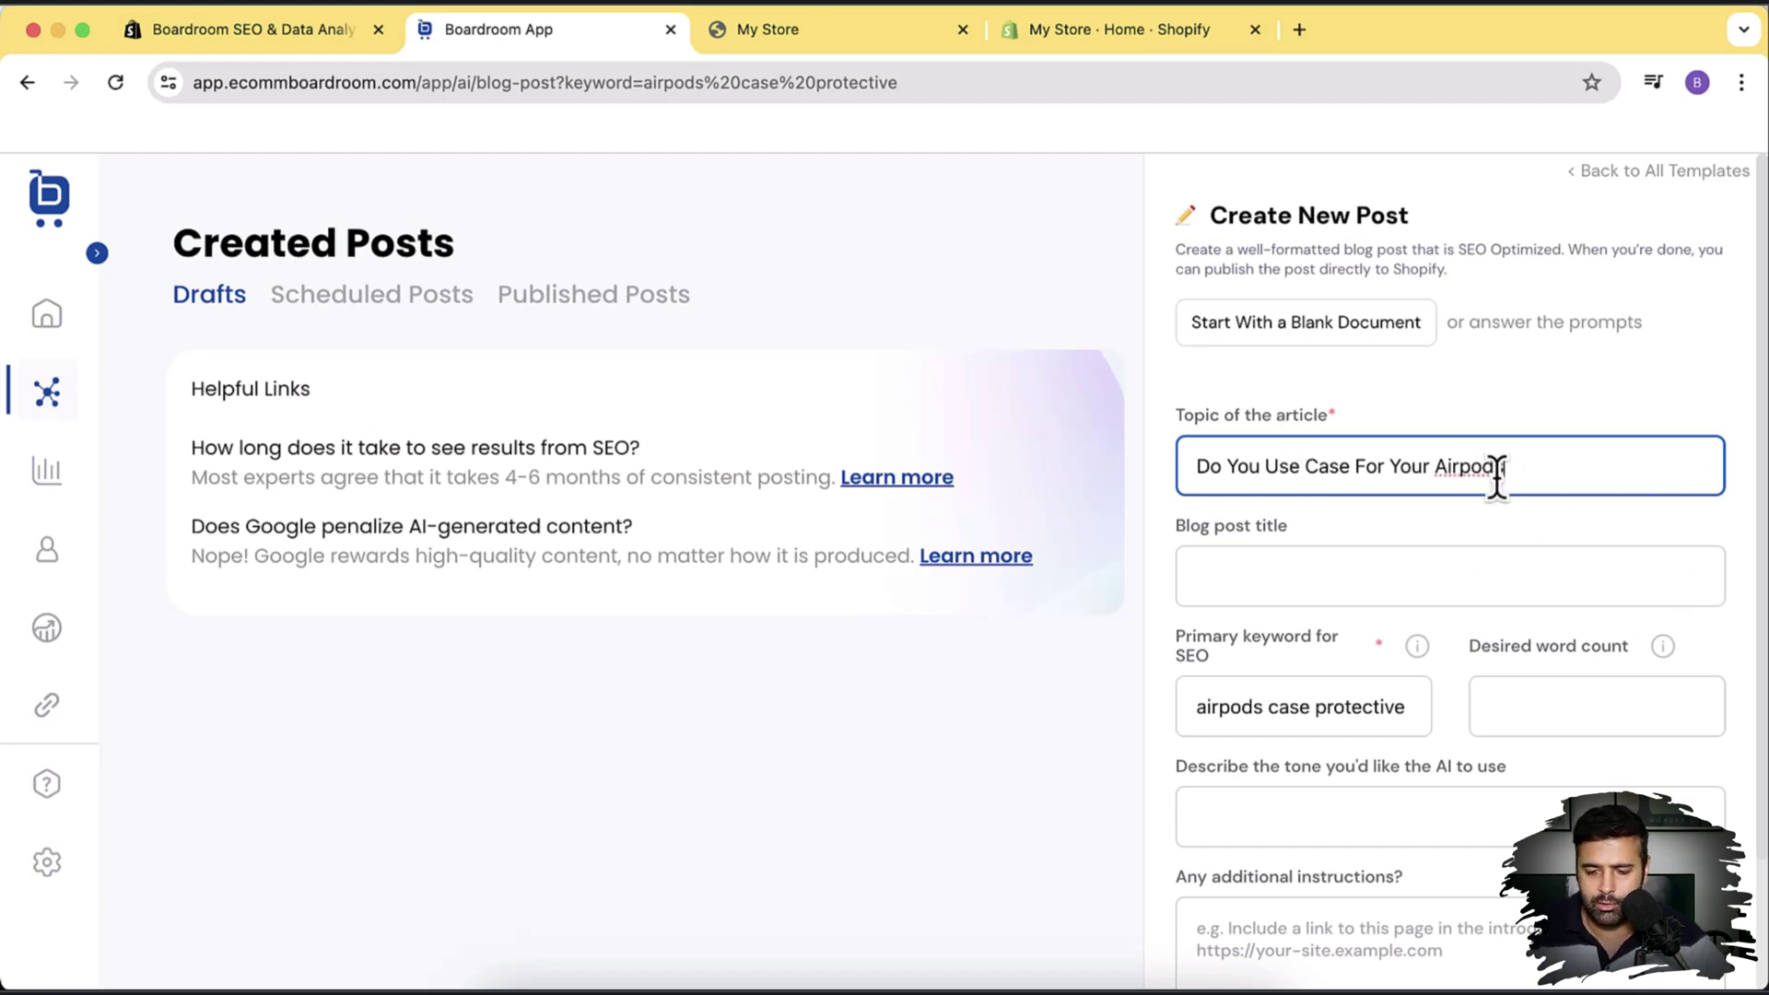
pyautogui.write('?')
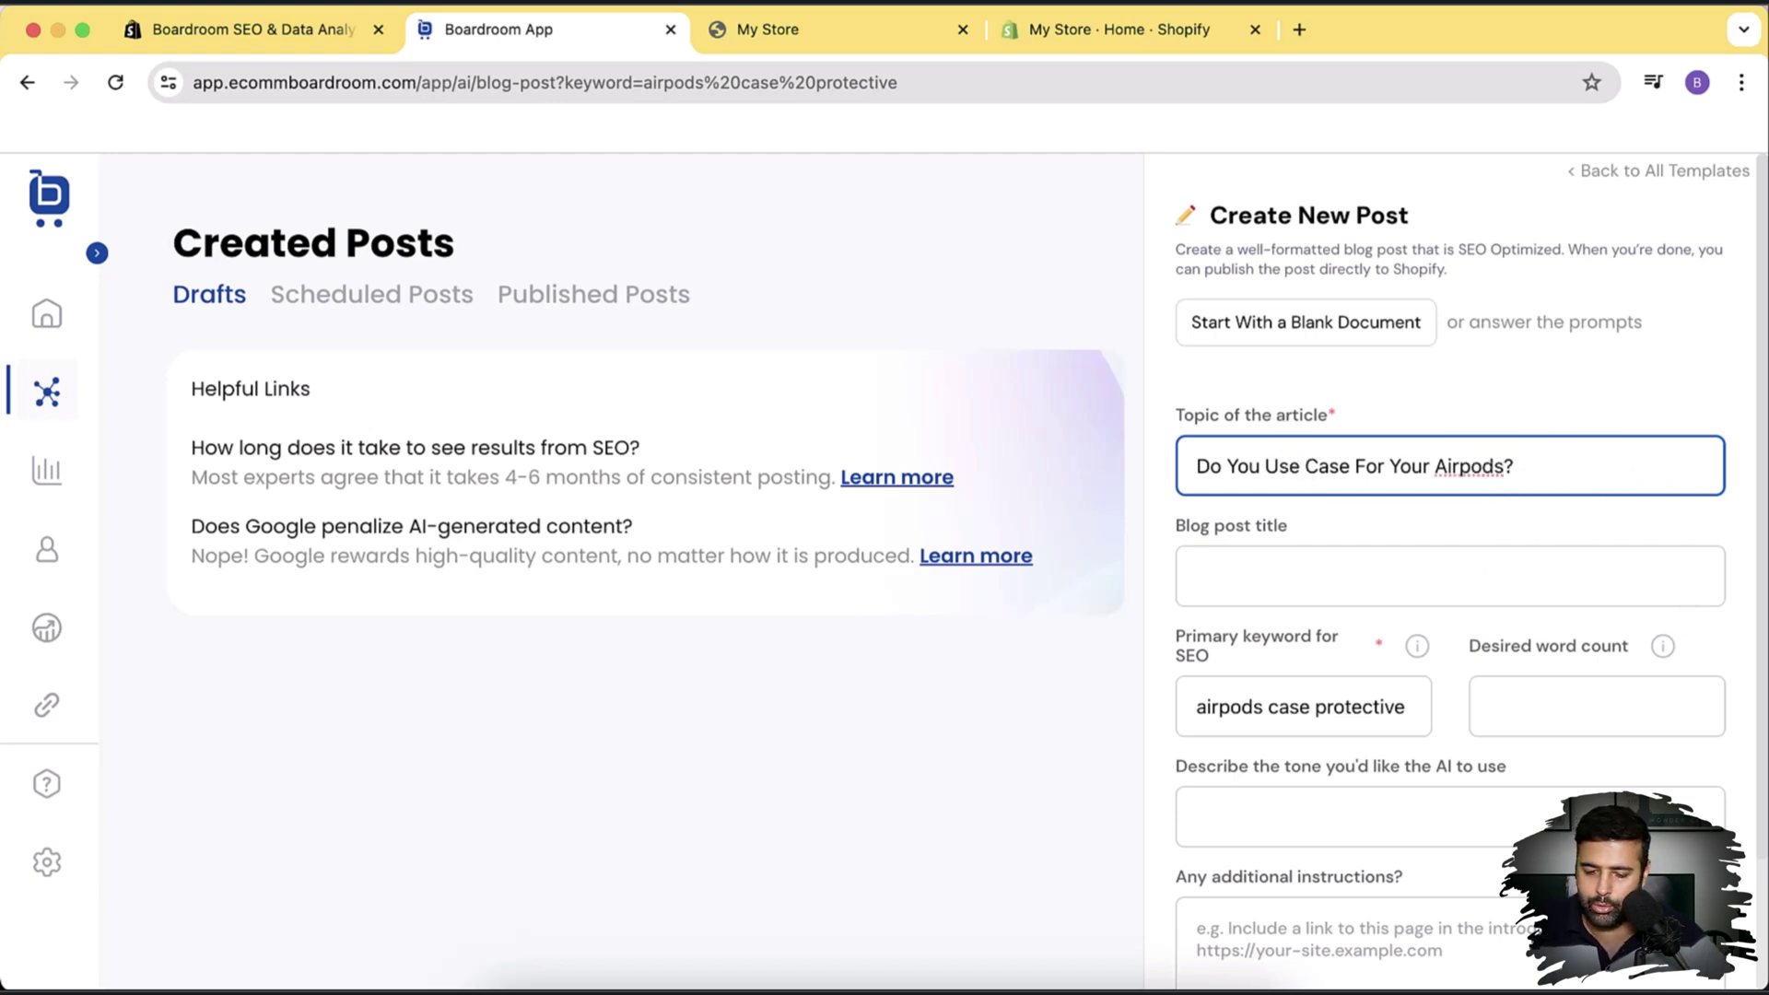
pyautogui.scroll(-2, 1461, 562)
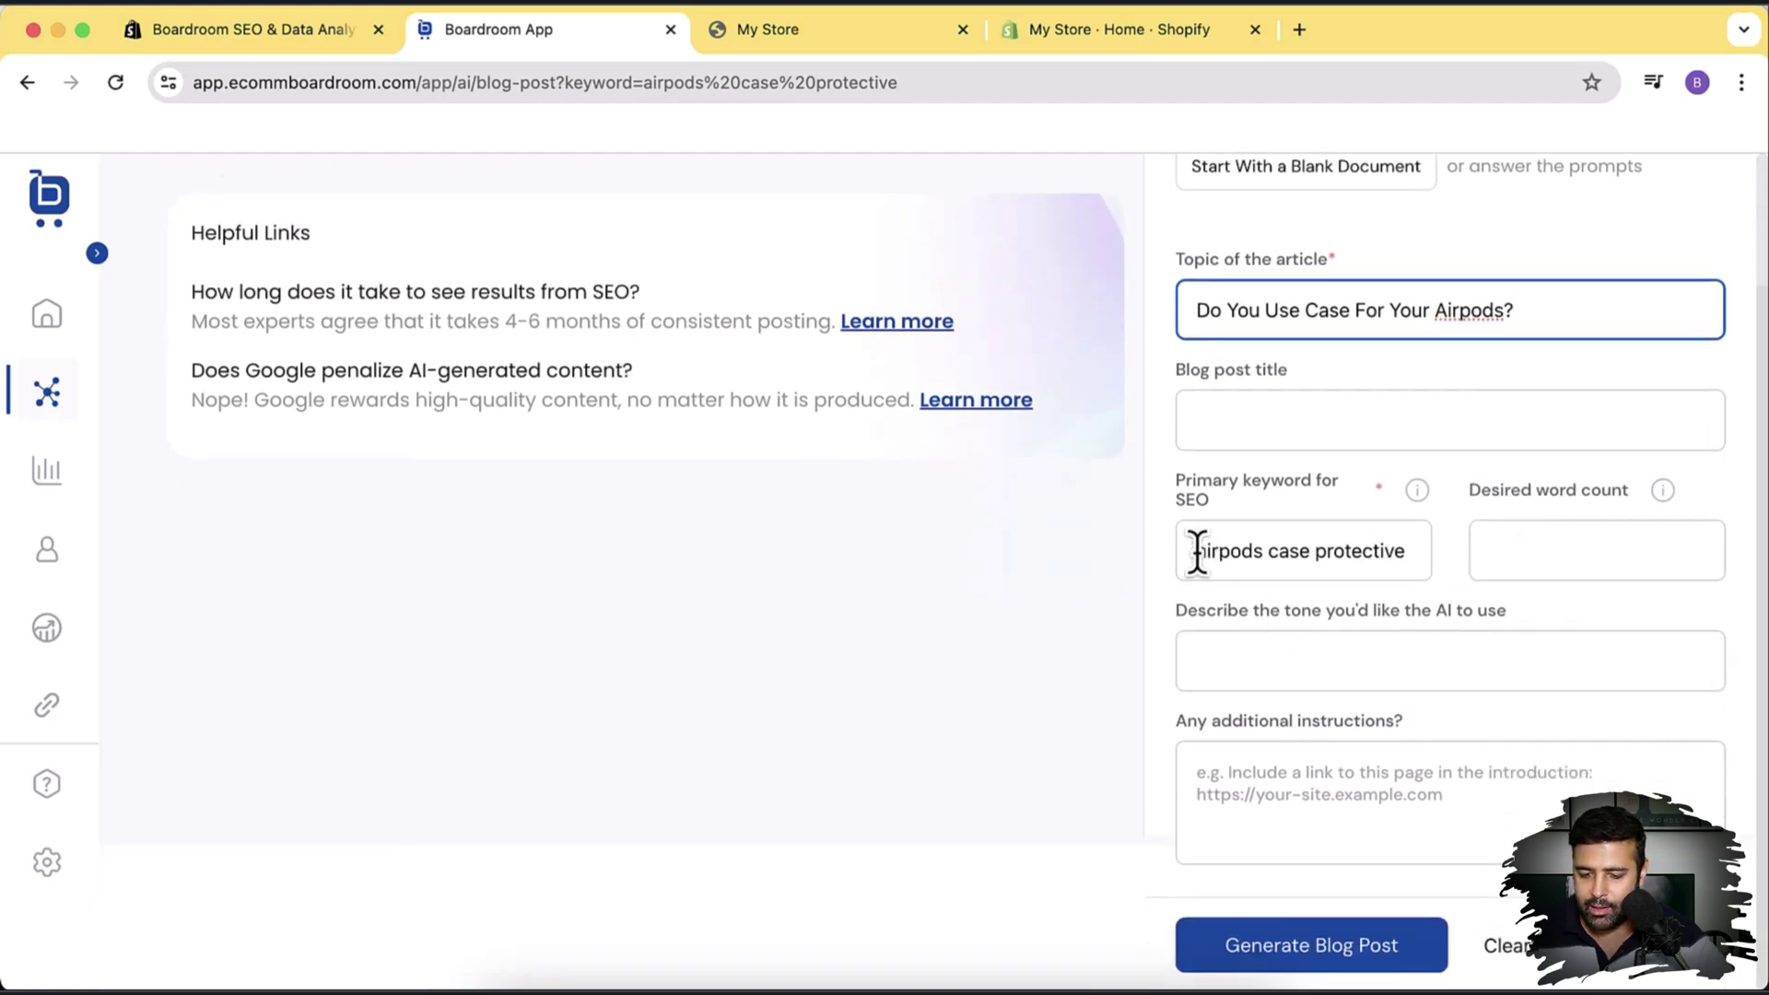
pyautogui.moveTo(1198, 553); pyautogui.dragTo(1415, 563)
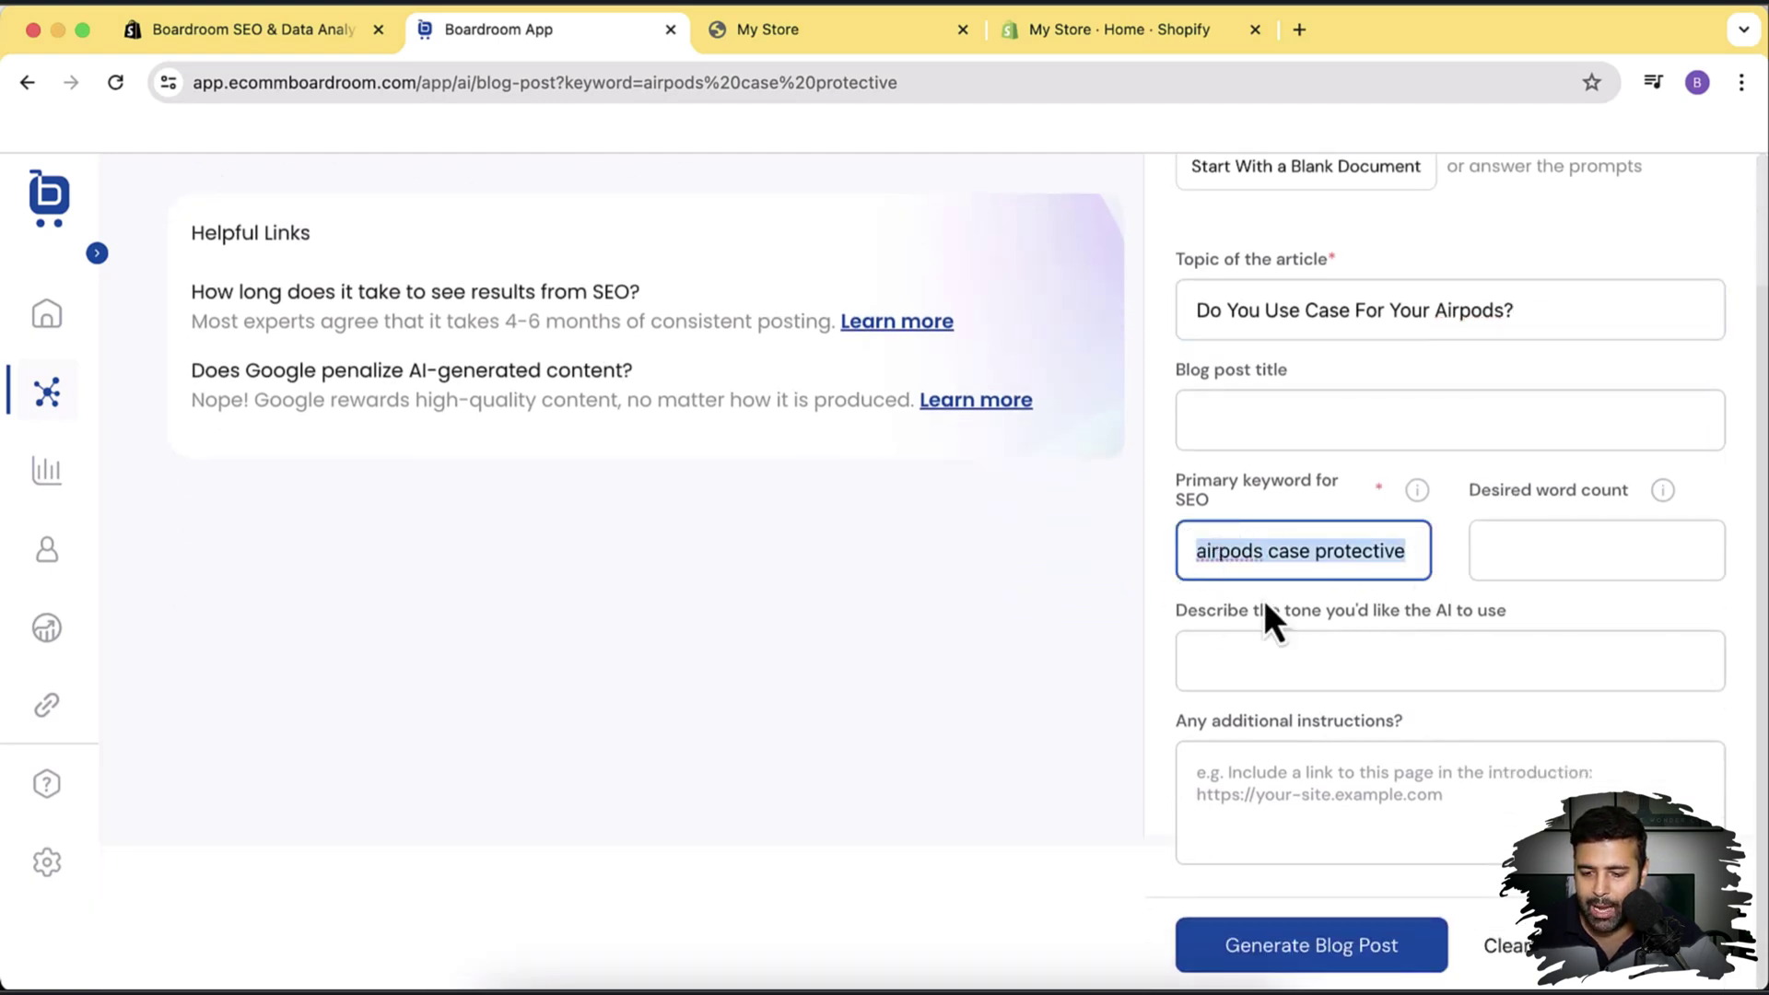
pyautogui.click(1554, 558)
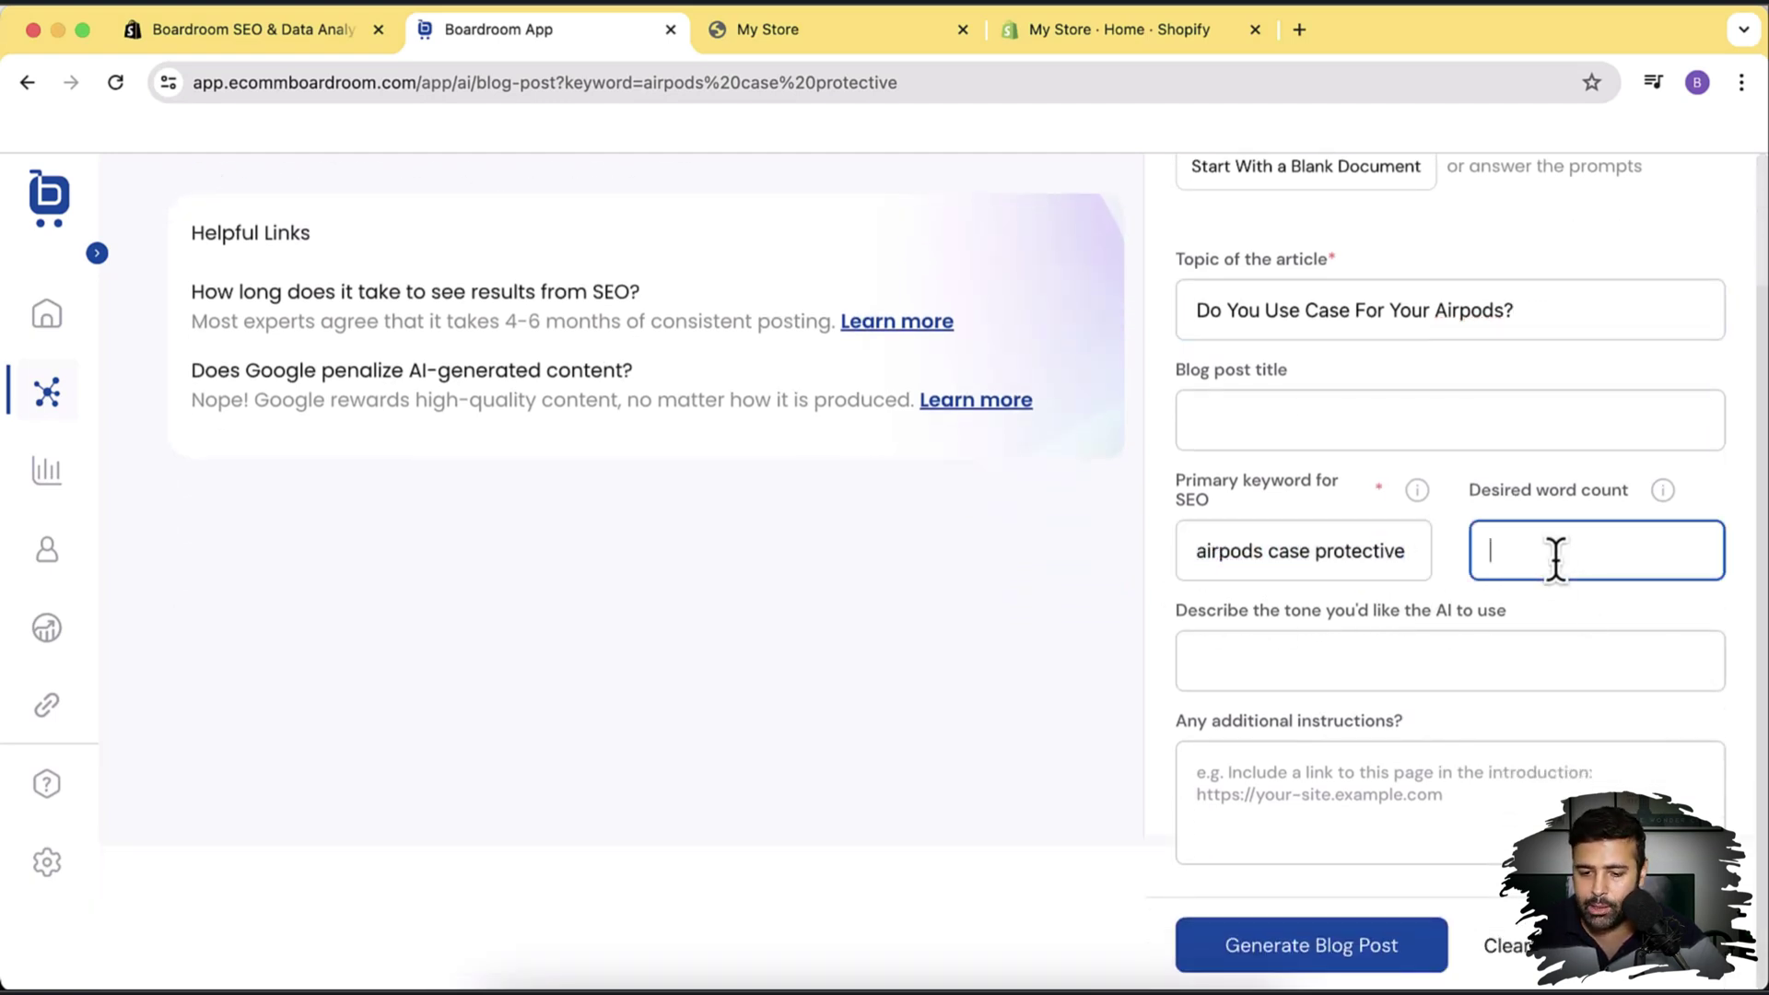
pyautogui.click(1252, 430)
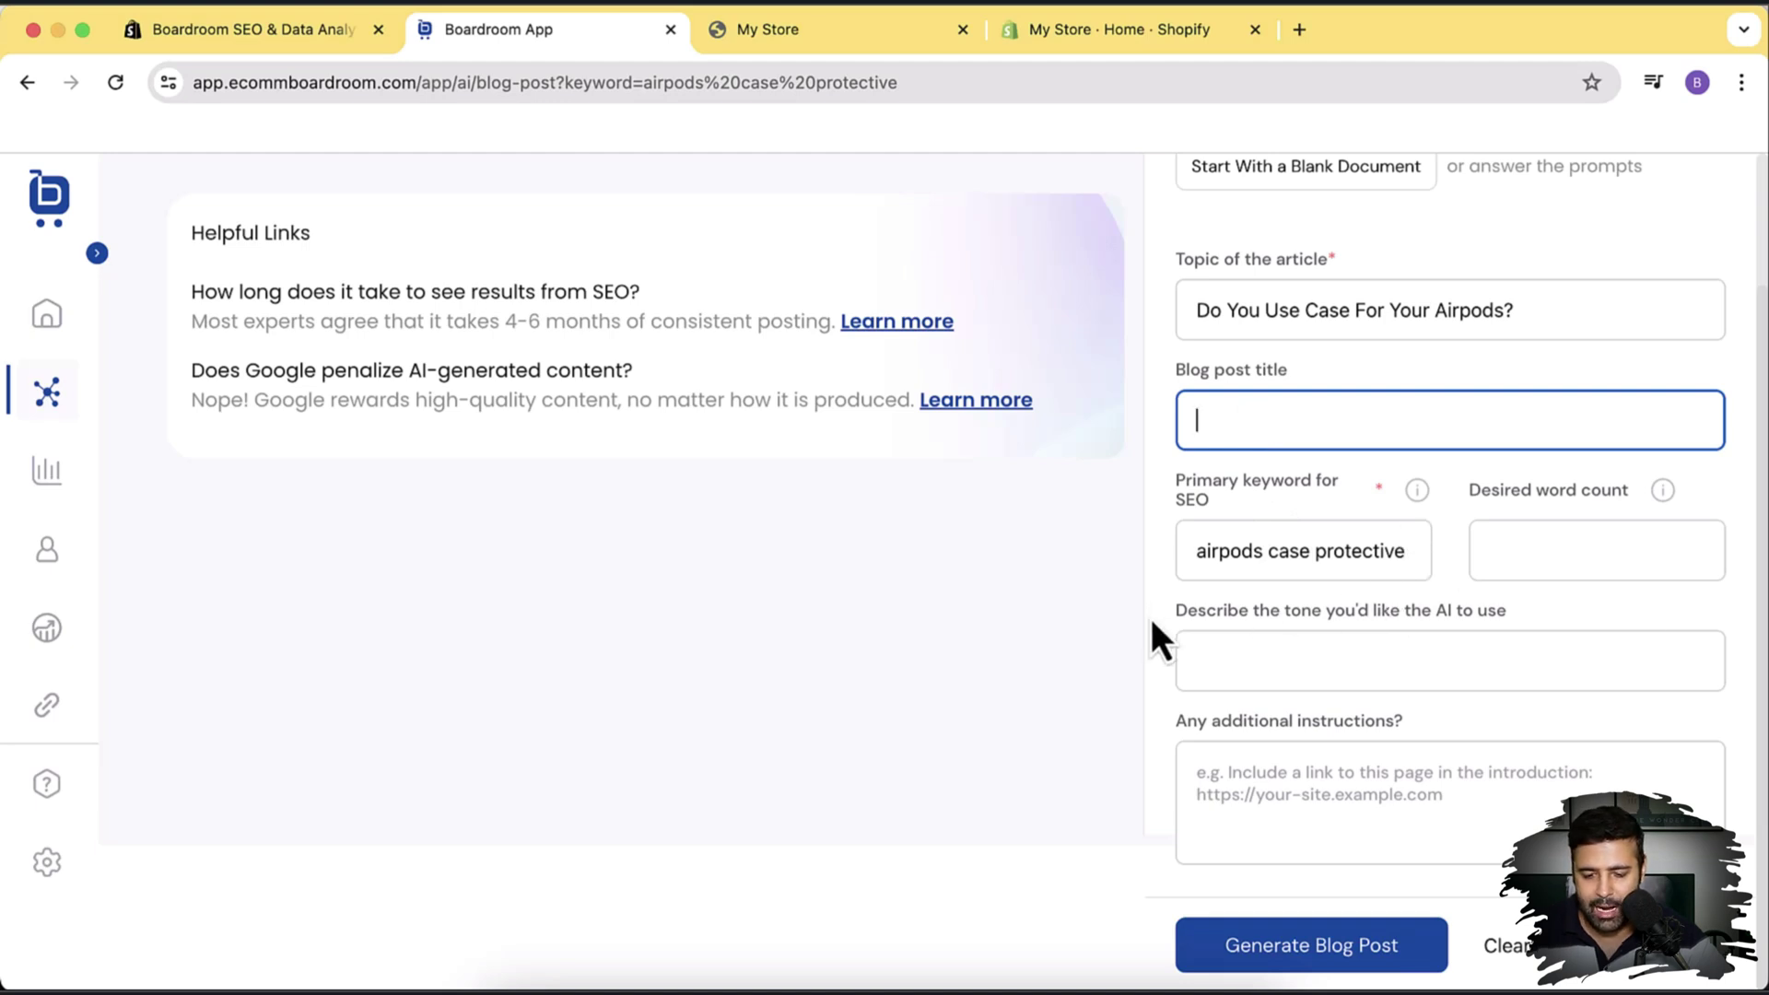
pyautogui.moveTo(1155, 619); pyautogui.dragTo(1525, 618)
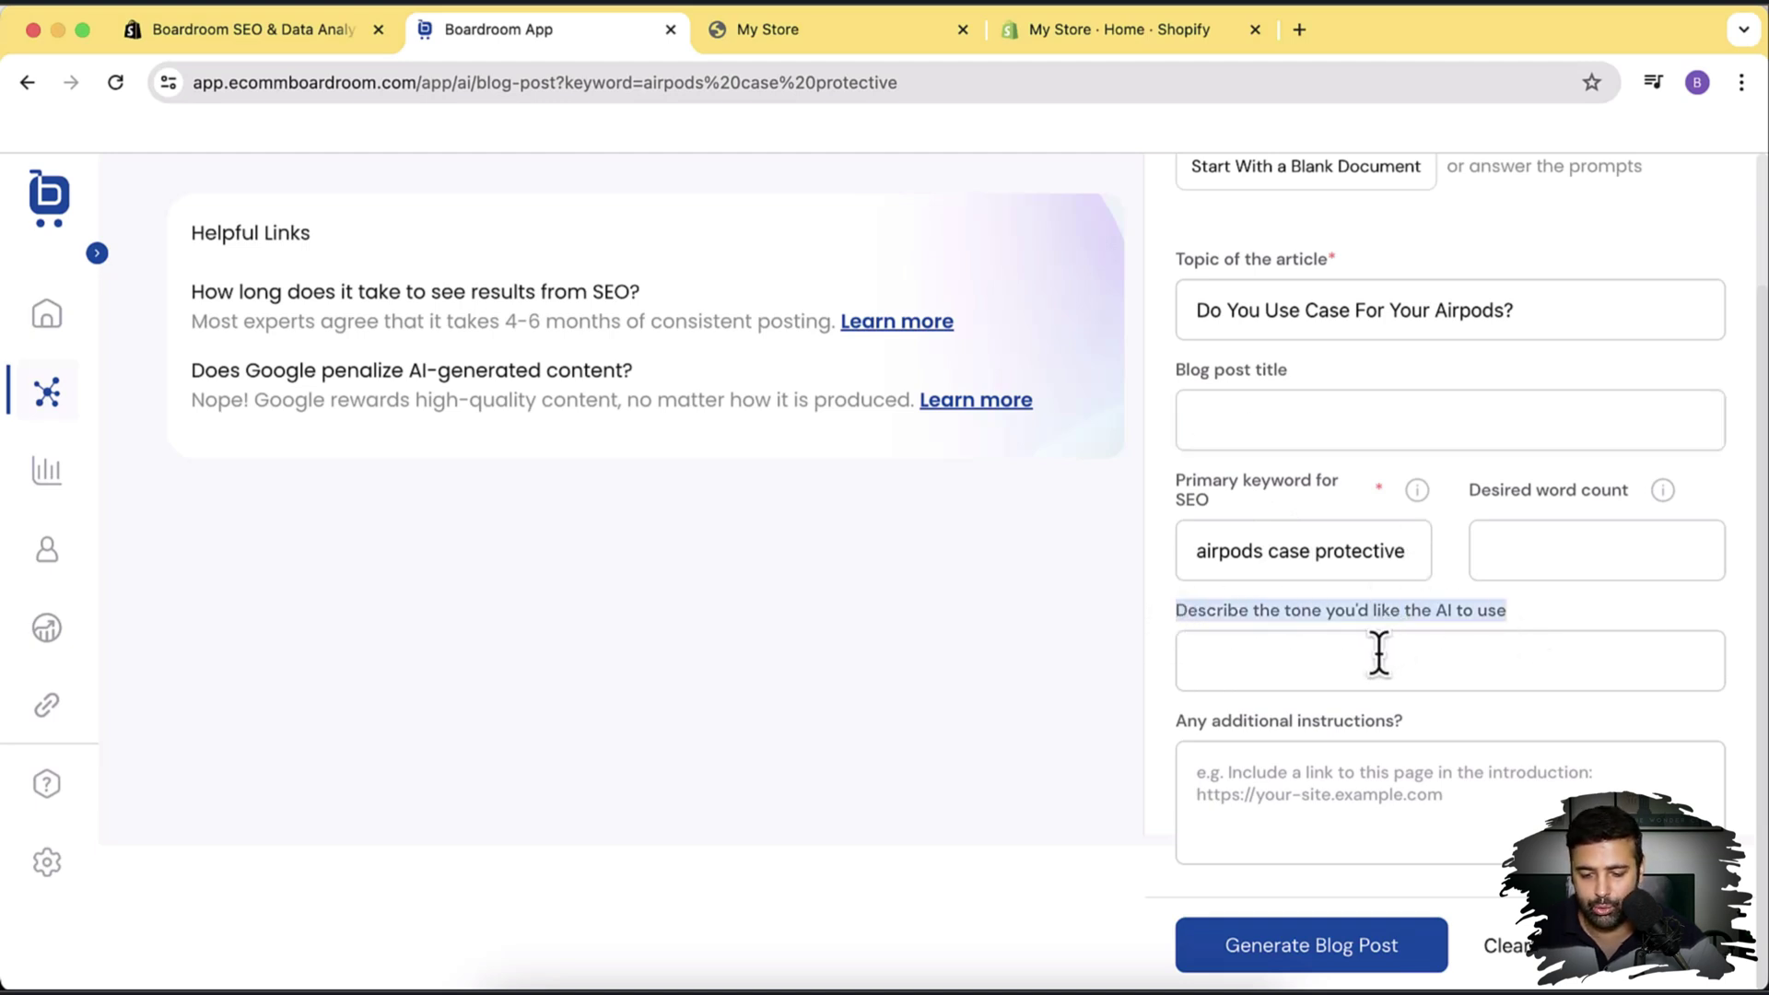
pyautogui.click(1343, 798)
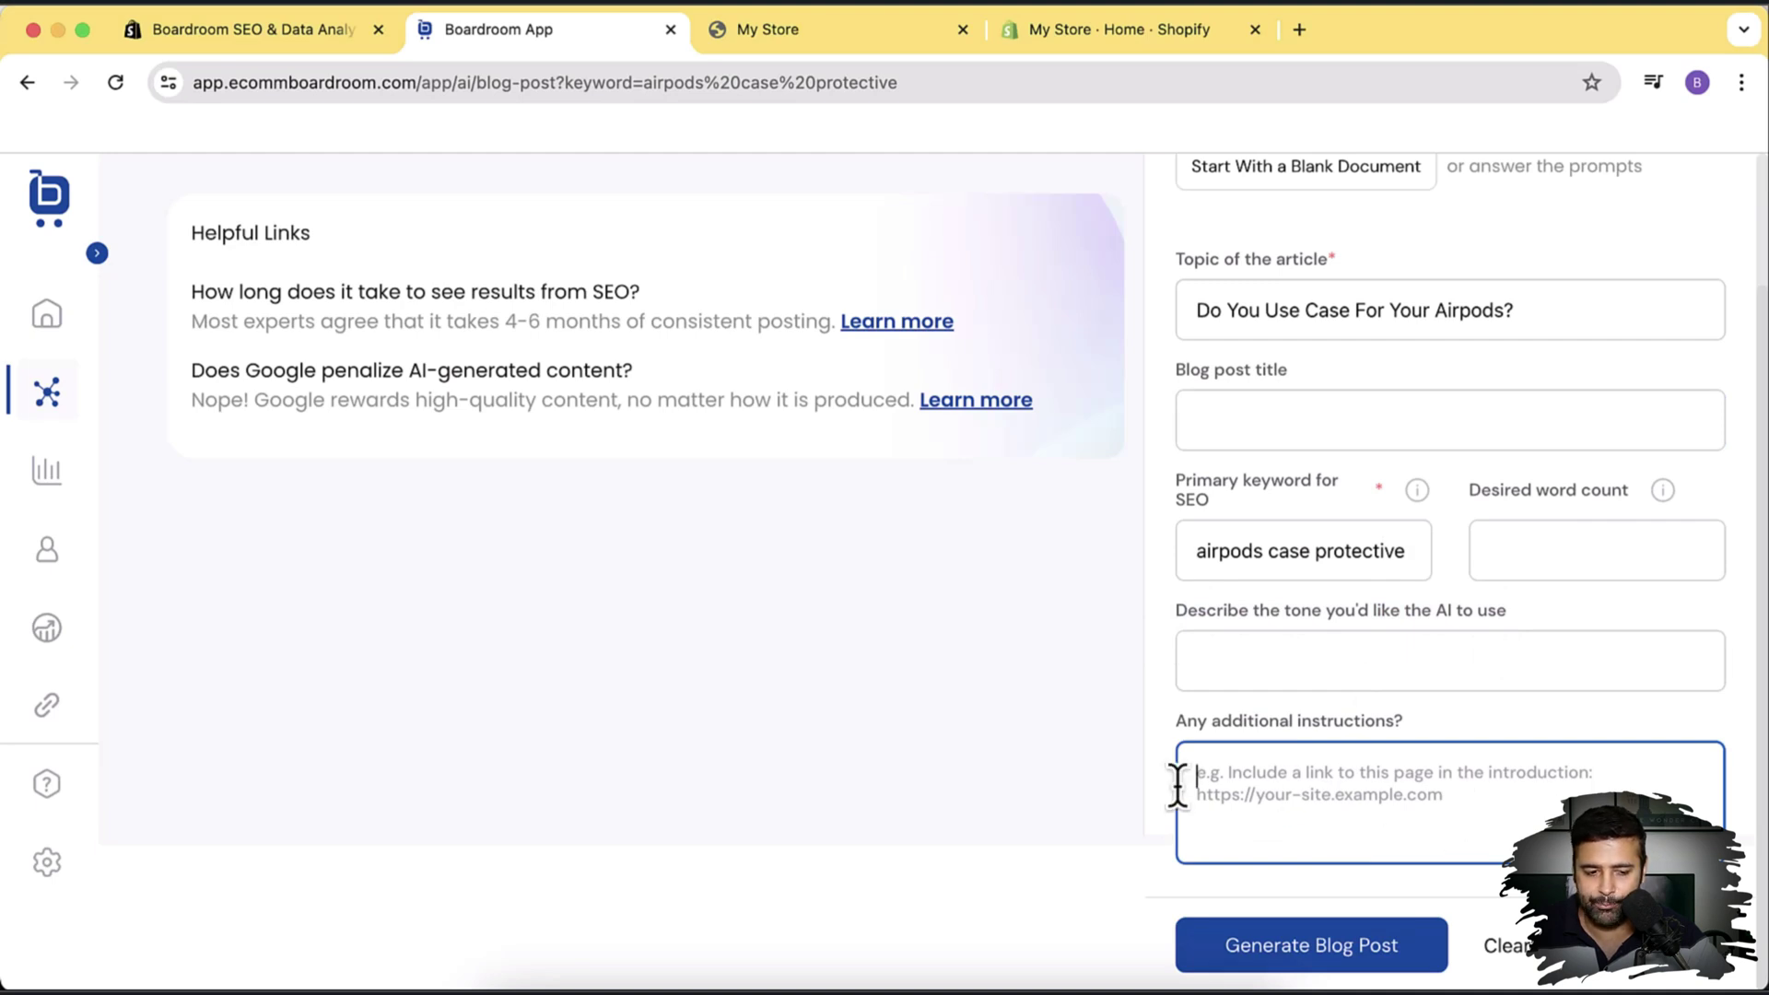
pyautogui.scroll(3, 1014, 692)
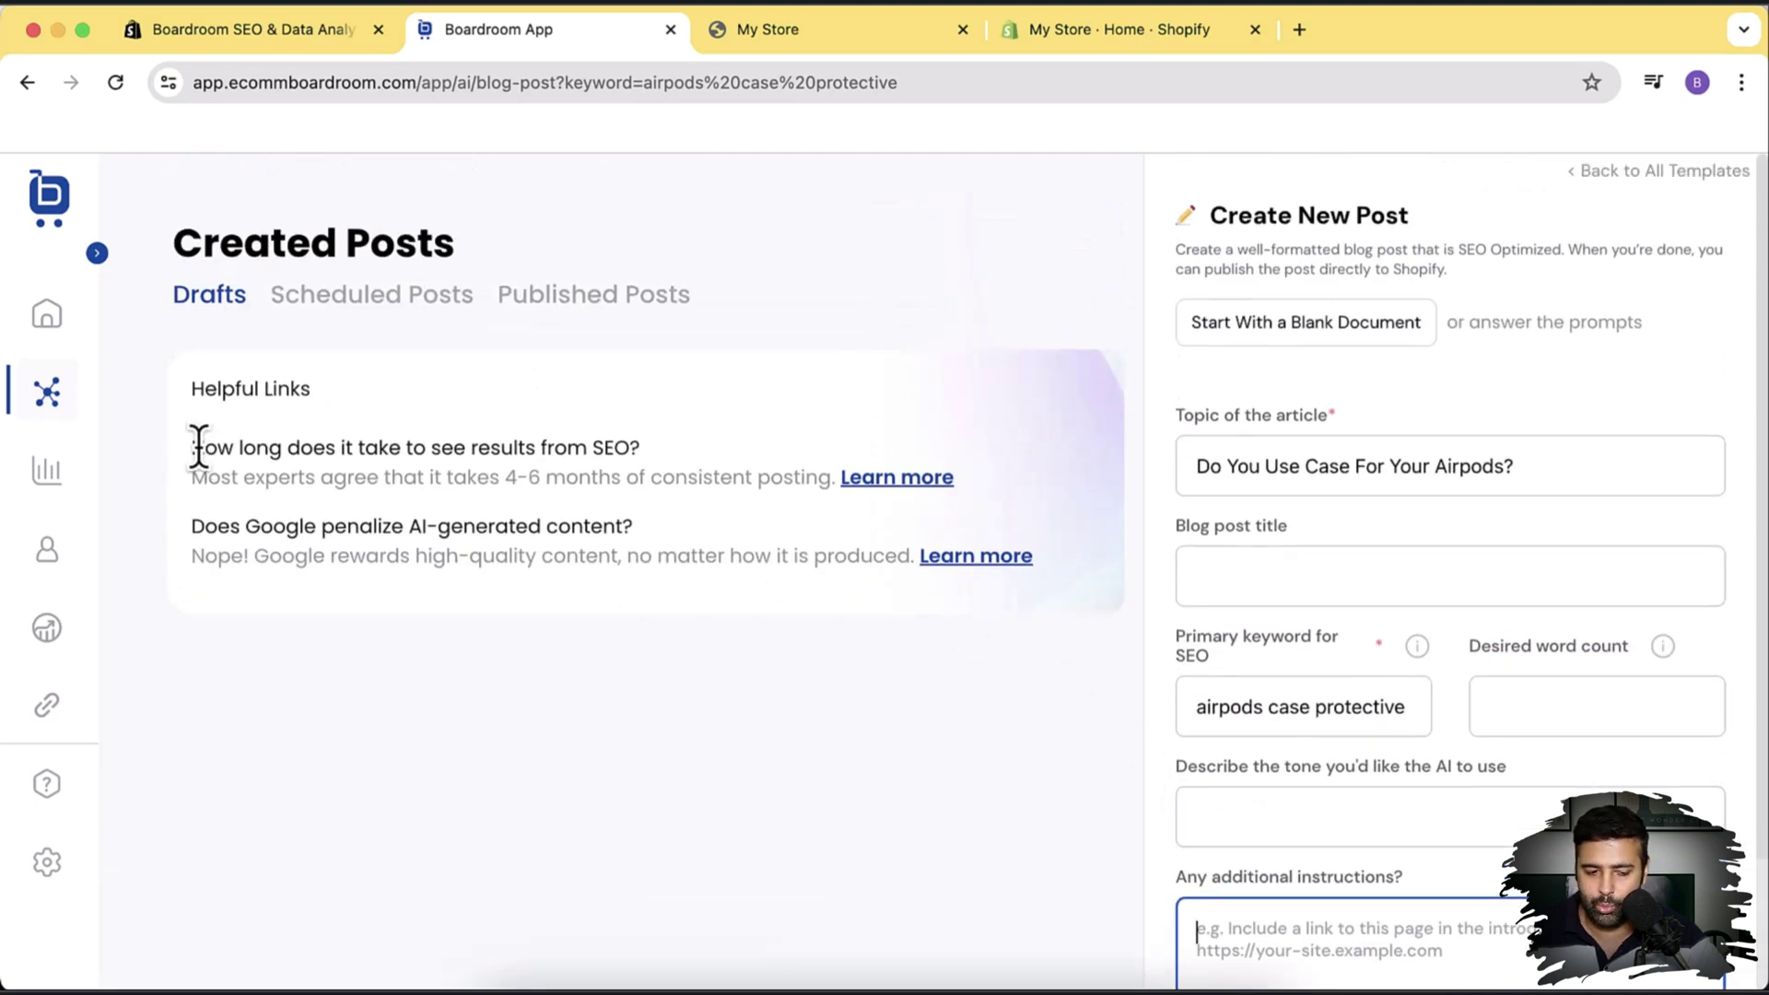
pyautogui.moveTo(200, 447); pyautogui.dragTo(805, 483)
pyautogui.click(1067, 463)
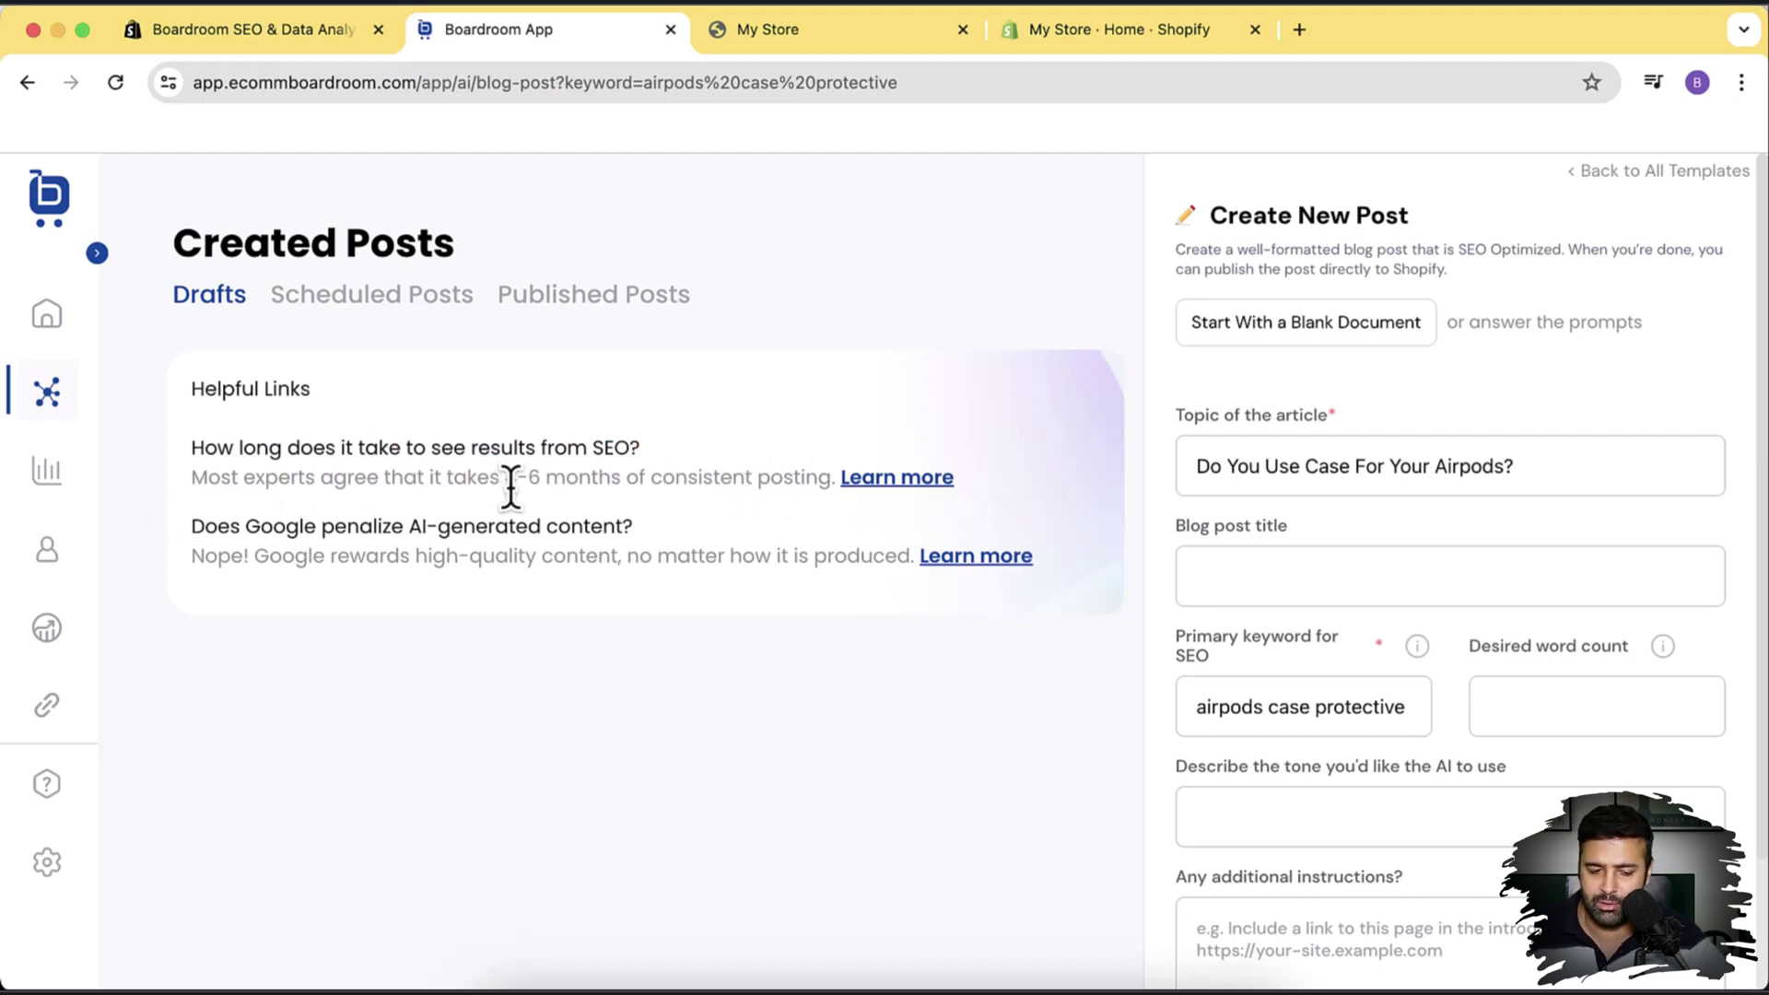
pyautogui.moveTo(507, 486); pyautogui.dragTo(632, 488)
pyautogui.click(1073, 467)
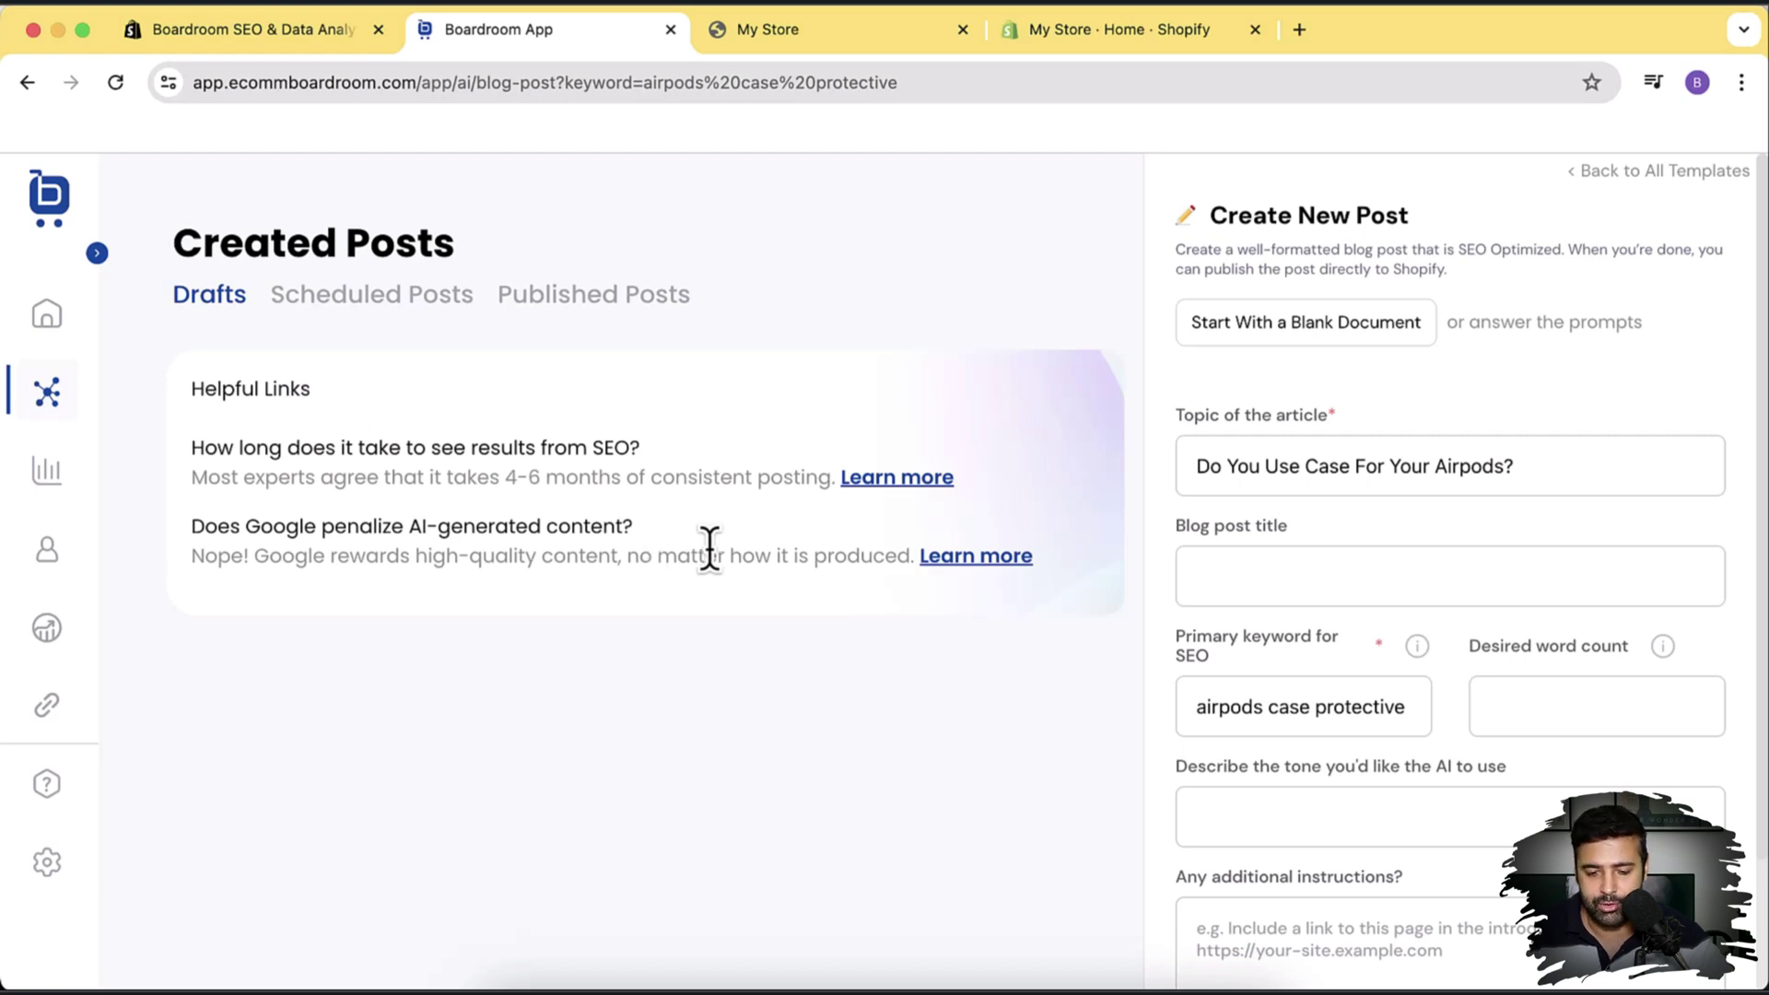
pyautogui.scroll(-2, 1689, 487)
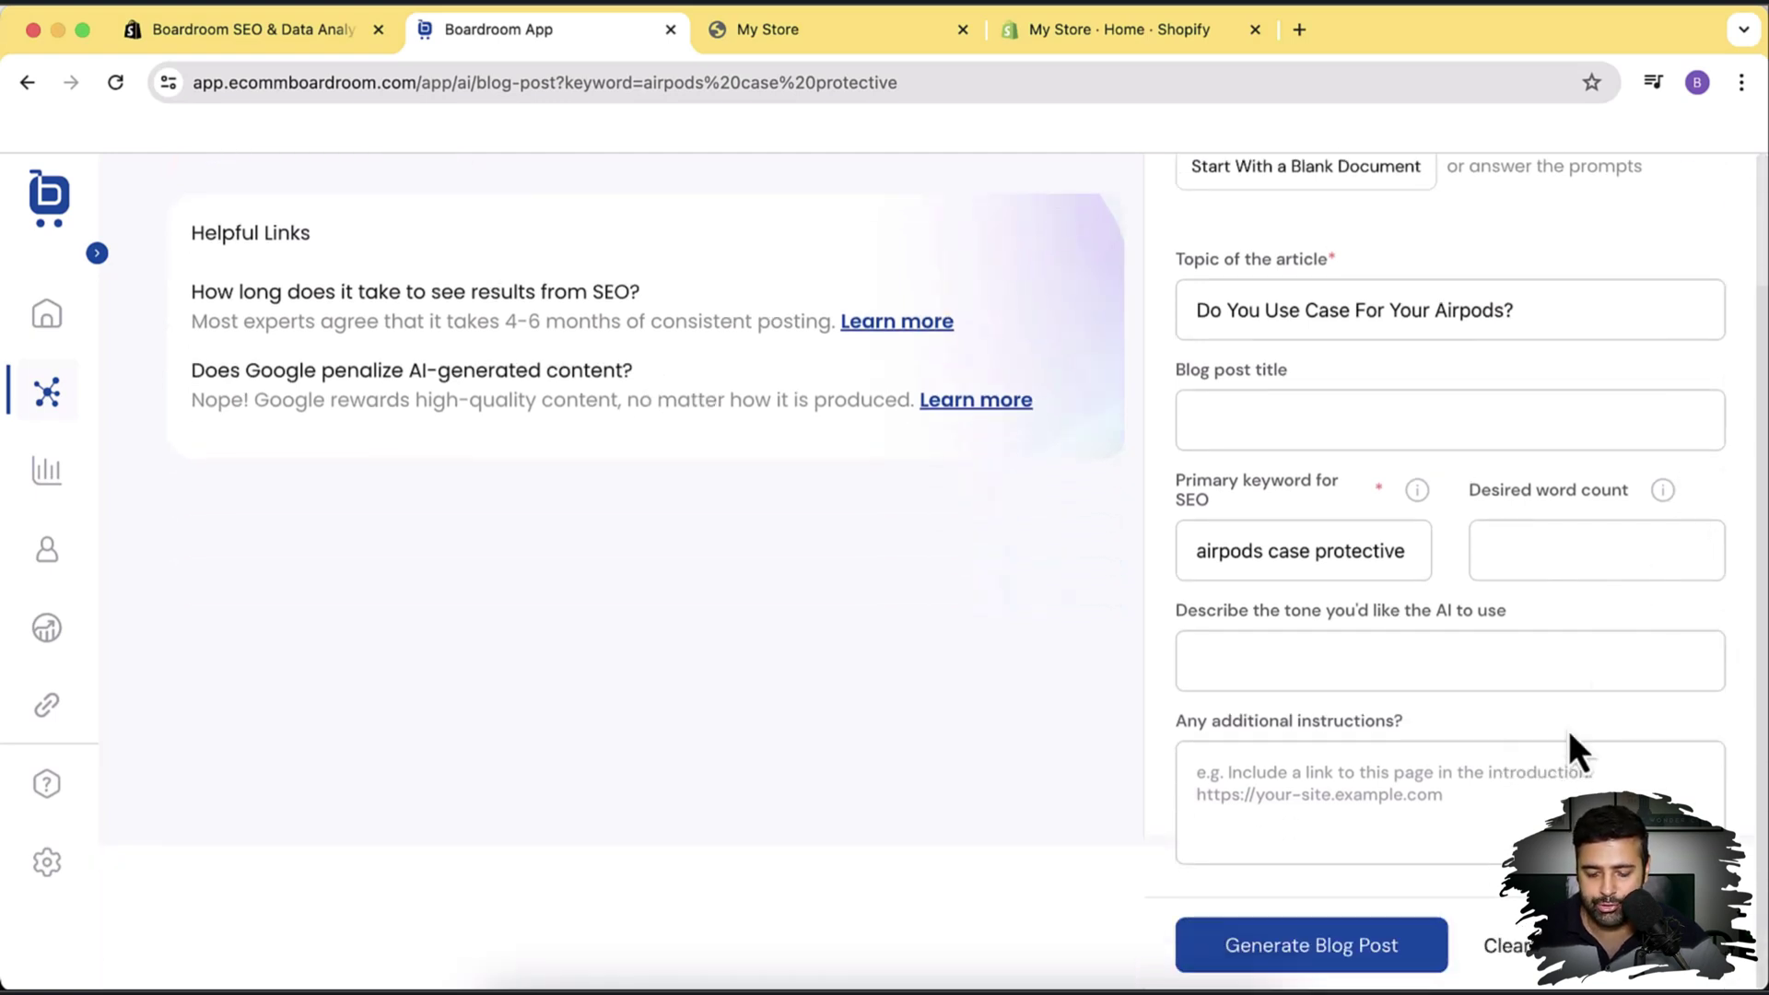
# Step: Generate the blog post and scroll through the 'Do You Use Case For Your Airpods?' draft
pyautogui.click(1356, 951)
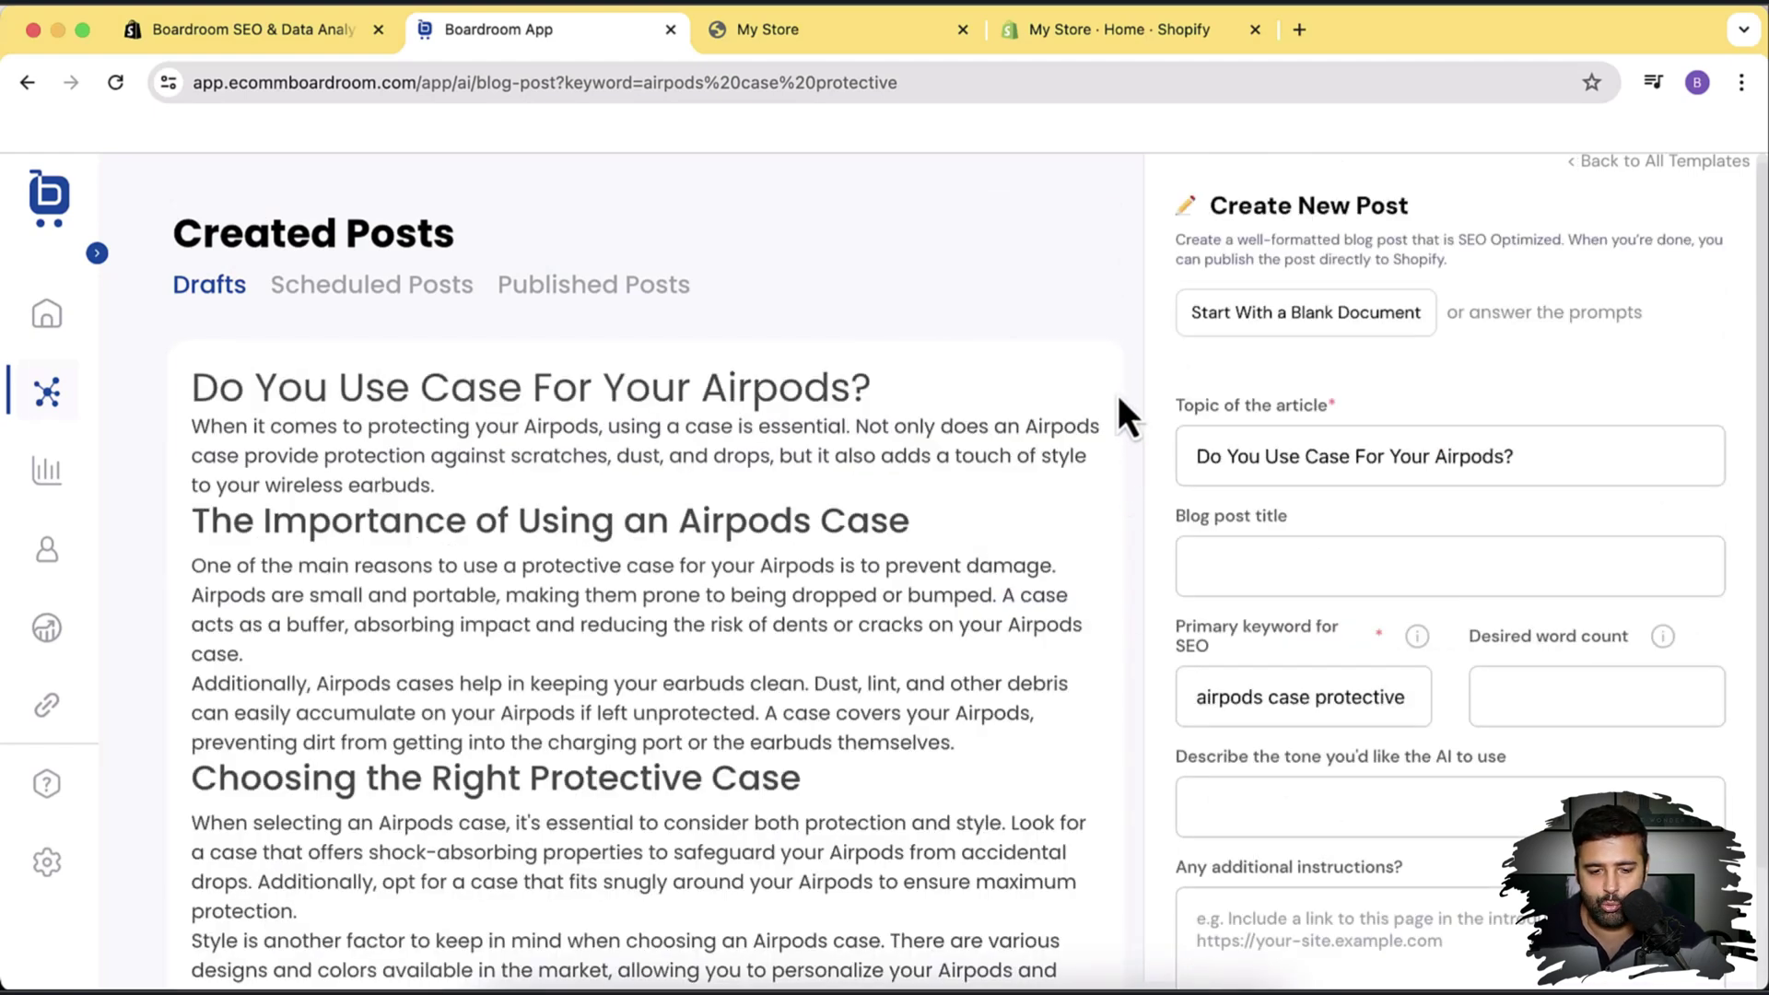
pyautogui.scroll(-8, 1118, 394)
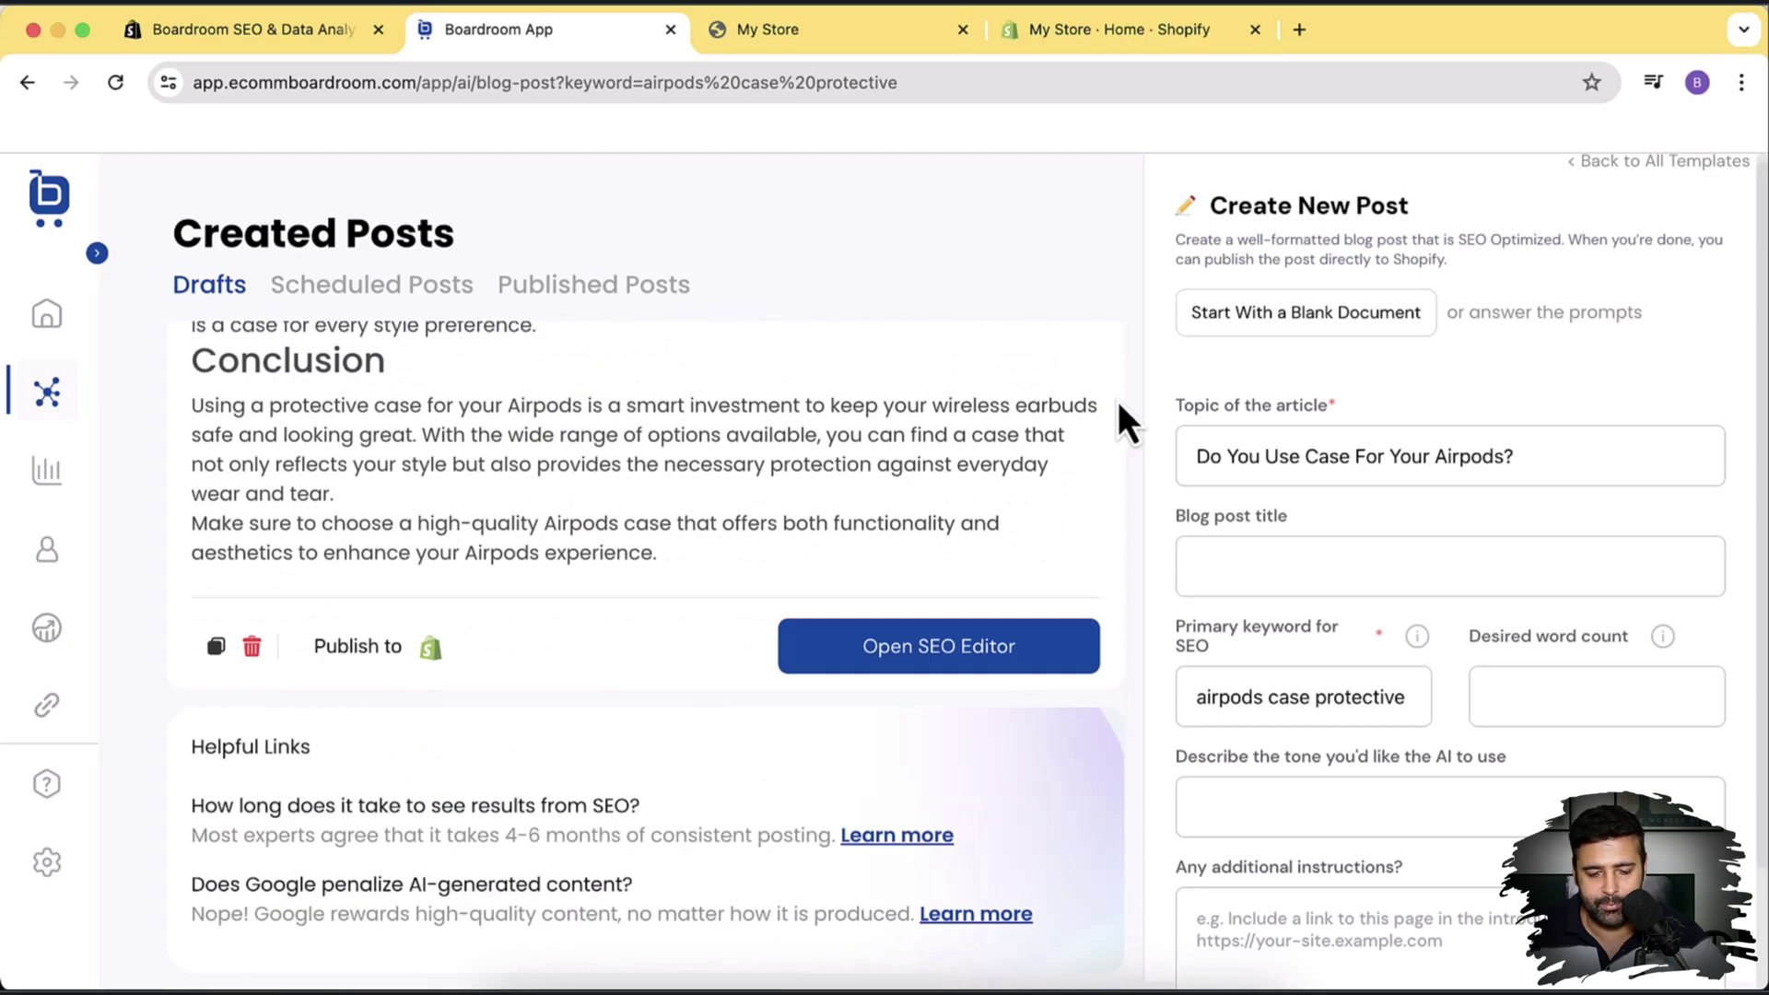
pyautogui.scroll(5, 1127, 520)
pyautogui.scroll(3, 1127, 520)
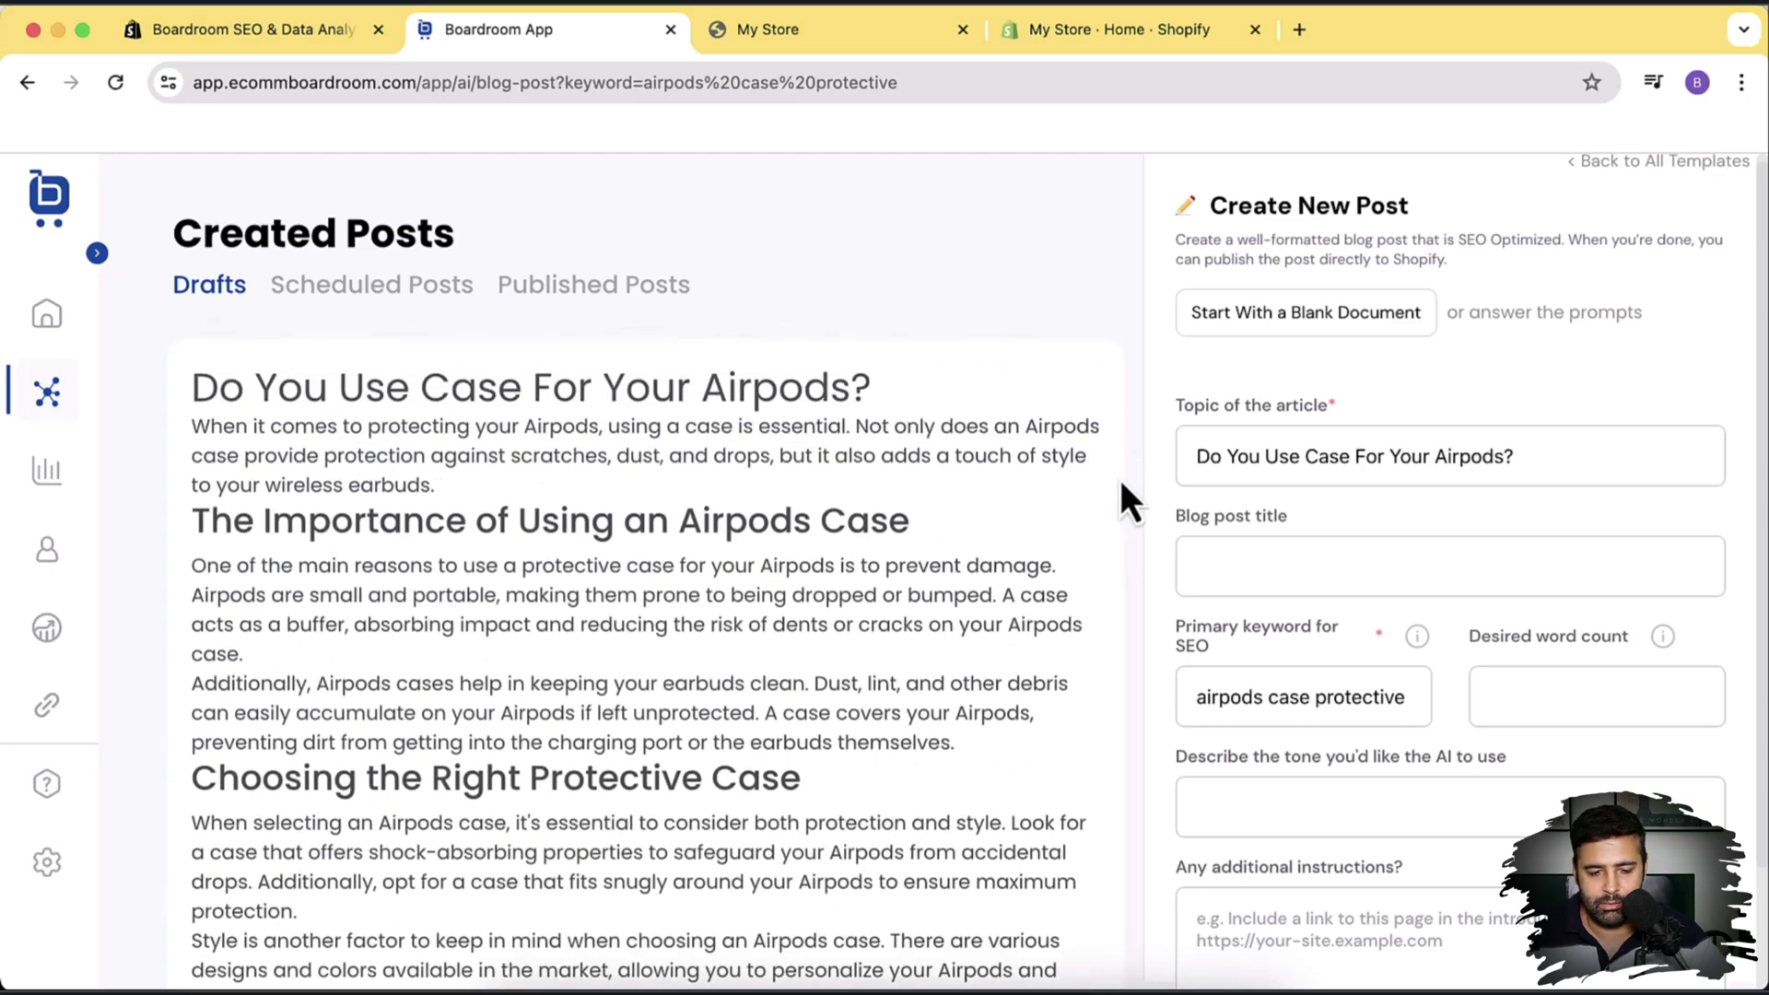
pyautogui.scroll(-8, 1122, 480)
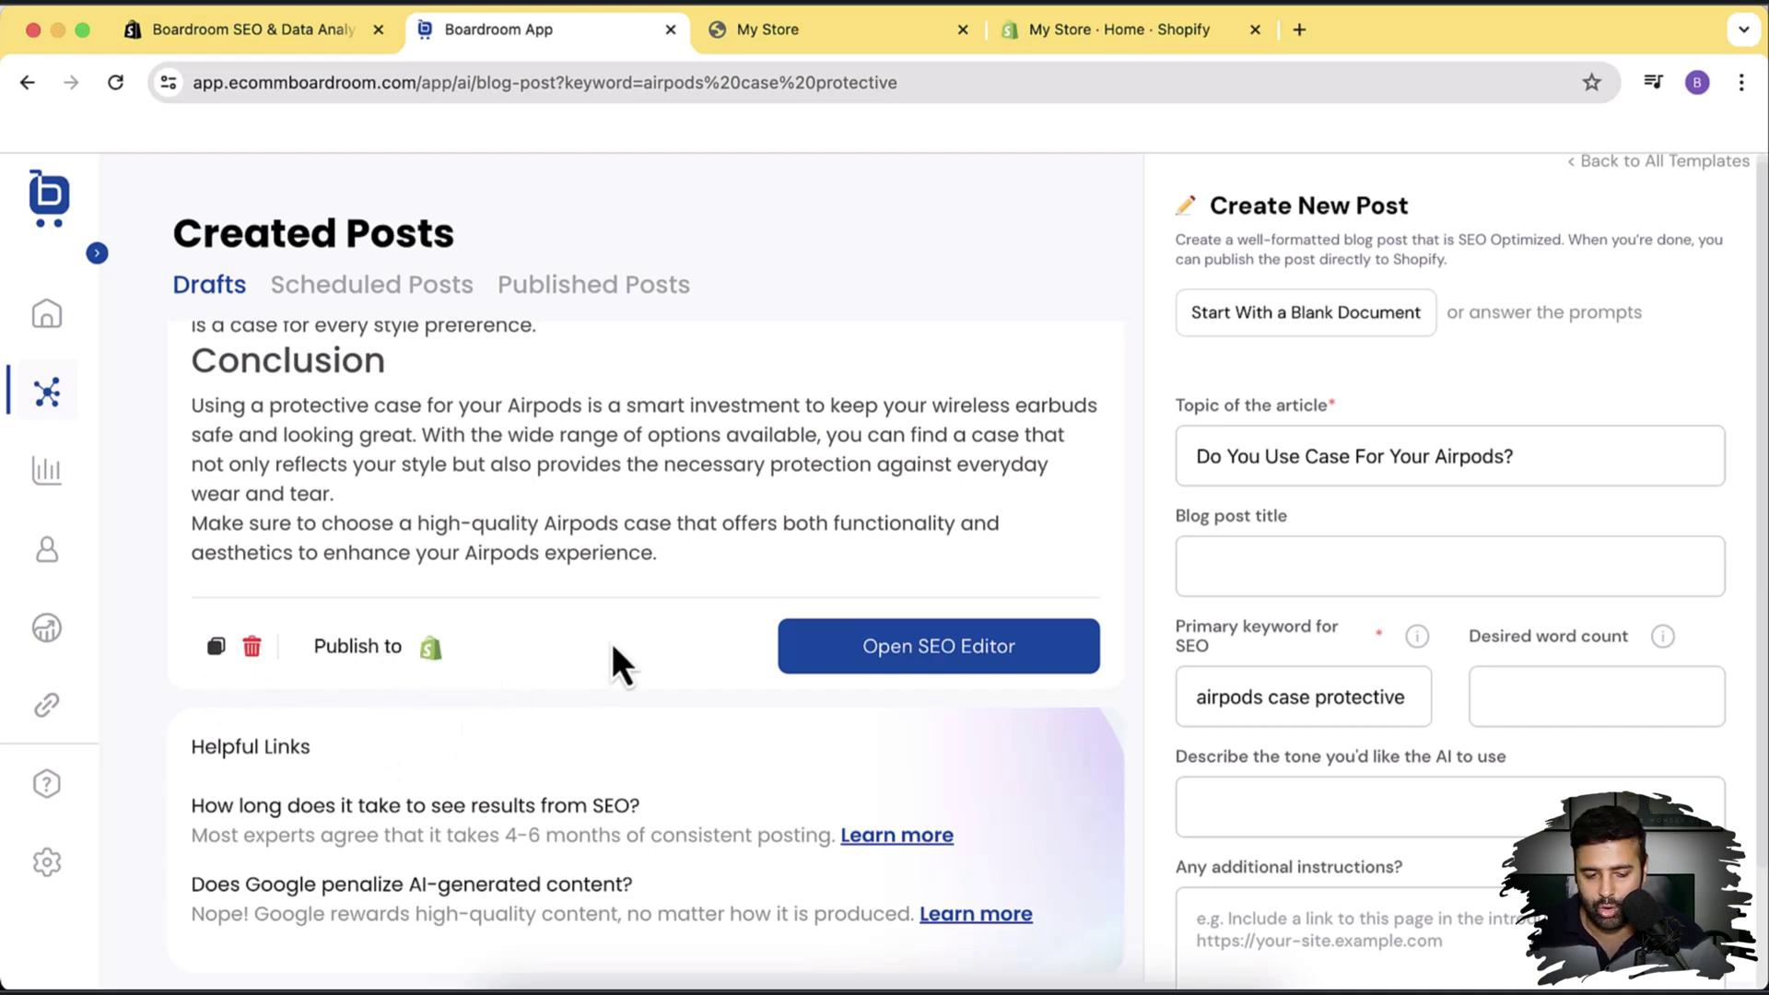
# Step: Open the AirPods case draft in the SEO editor and scroll through its score-17 improvement tips
pyautogui.click(977, 665)
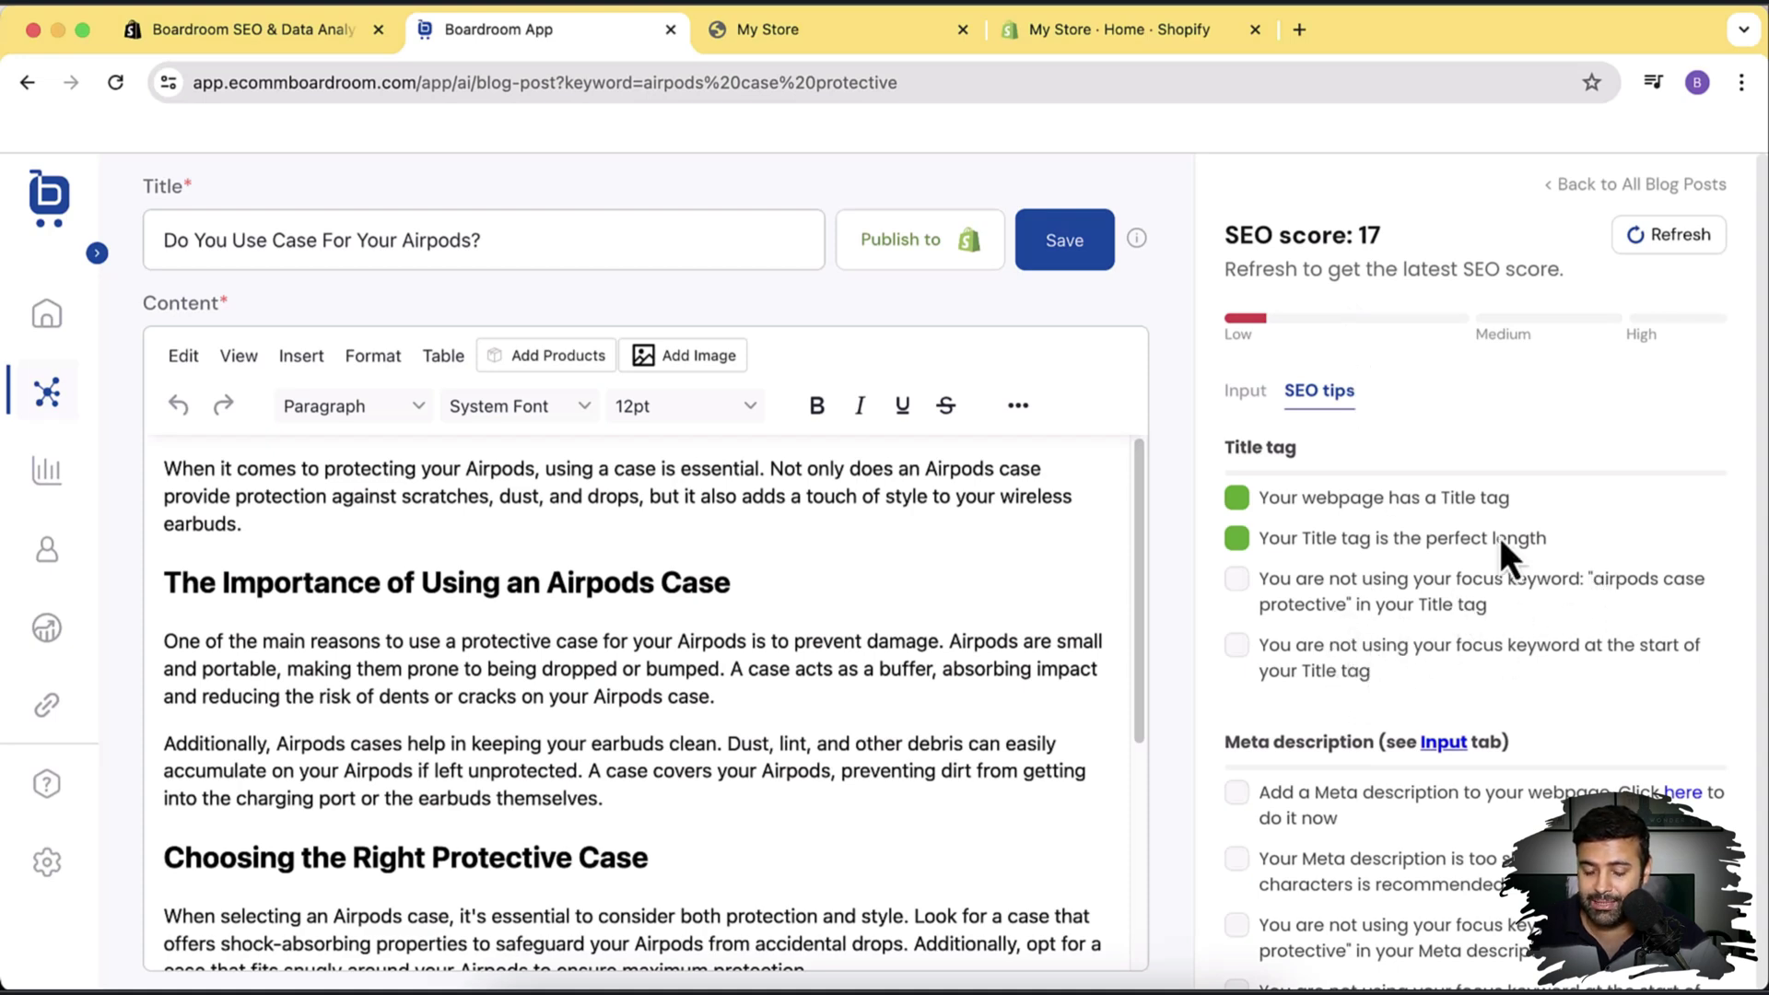
pyautogui.scroll(-1, 1523, 495)
pyautogui.scroll(-1, 1473, 810)
pyautogui.scroll(-3, 1402, 734)
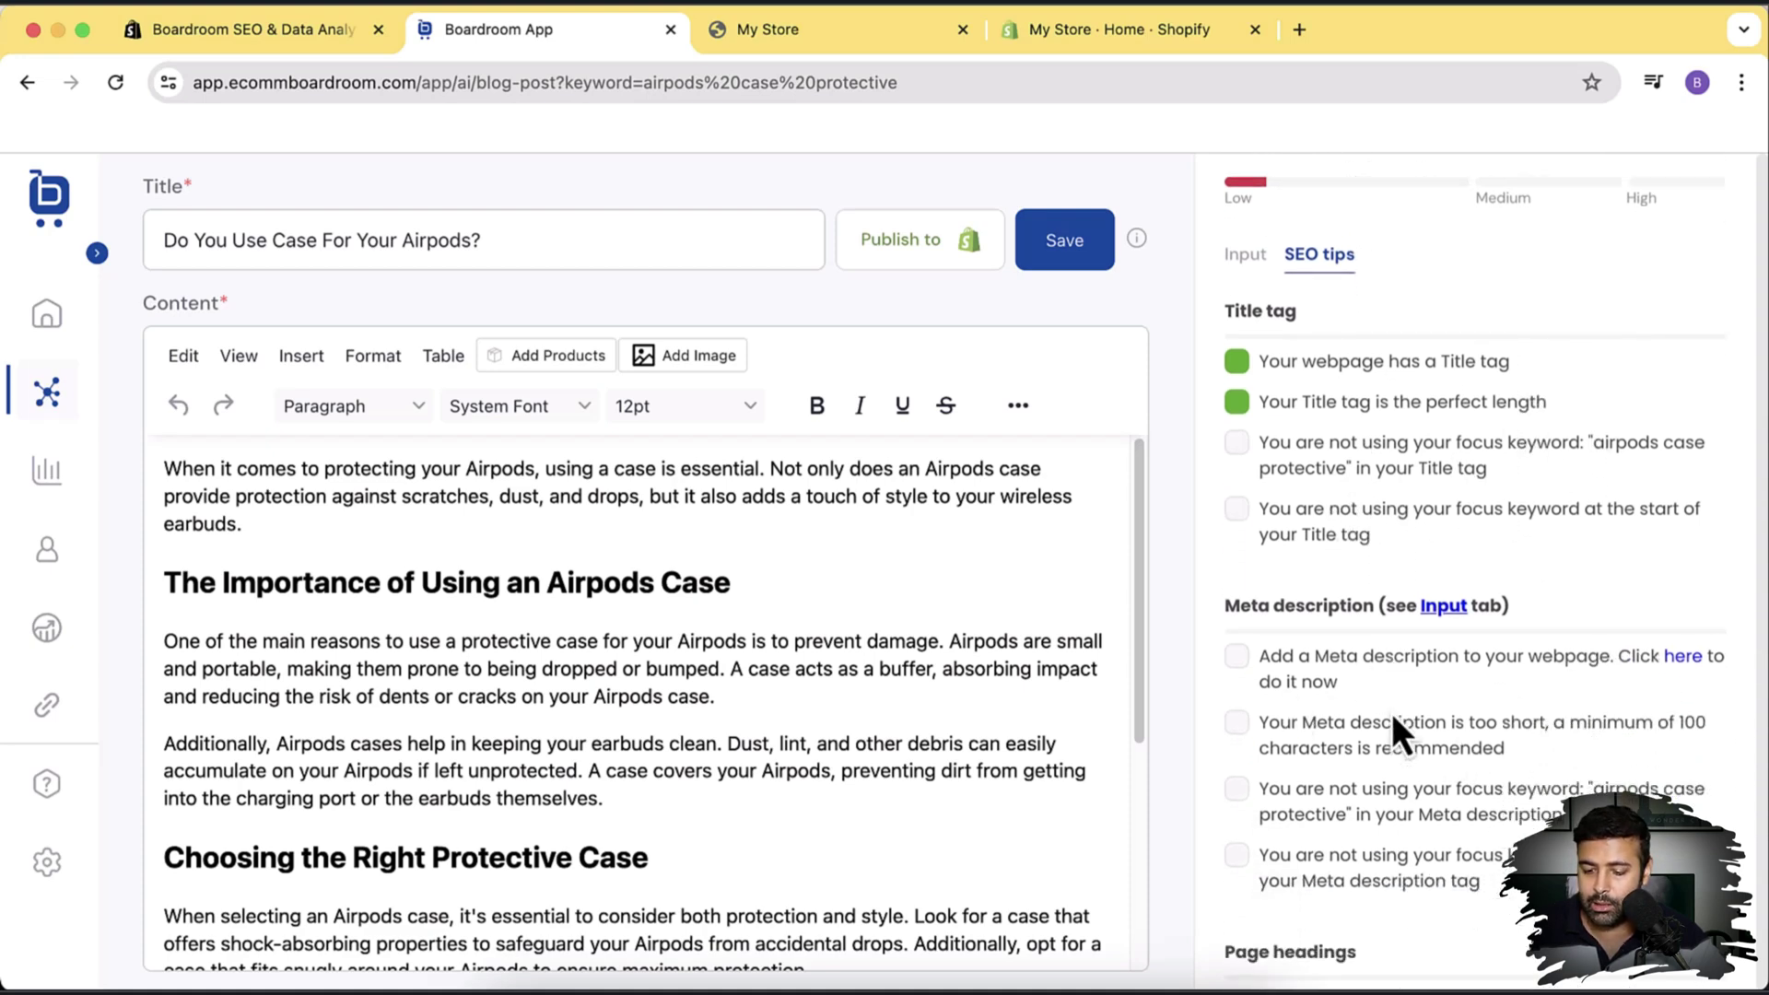
pyautogui.scroll(4, 1487, 726)
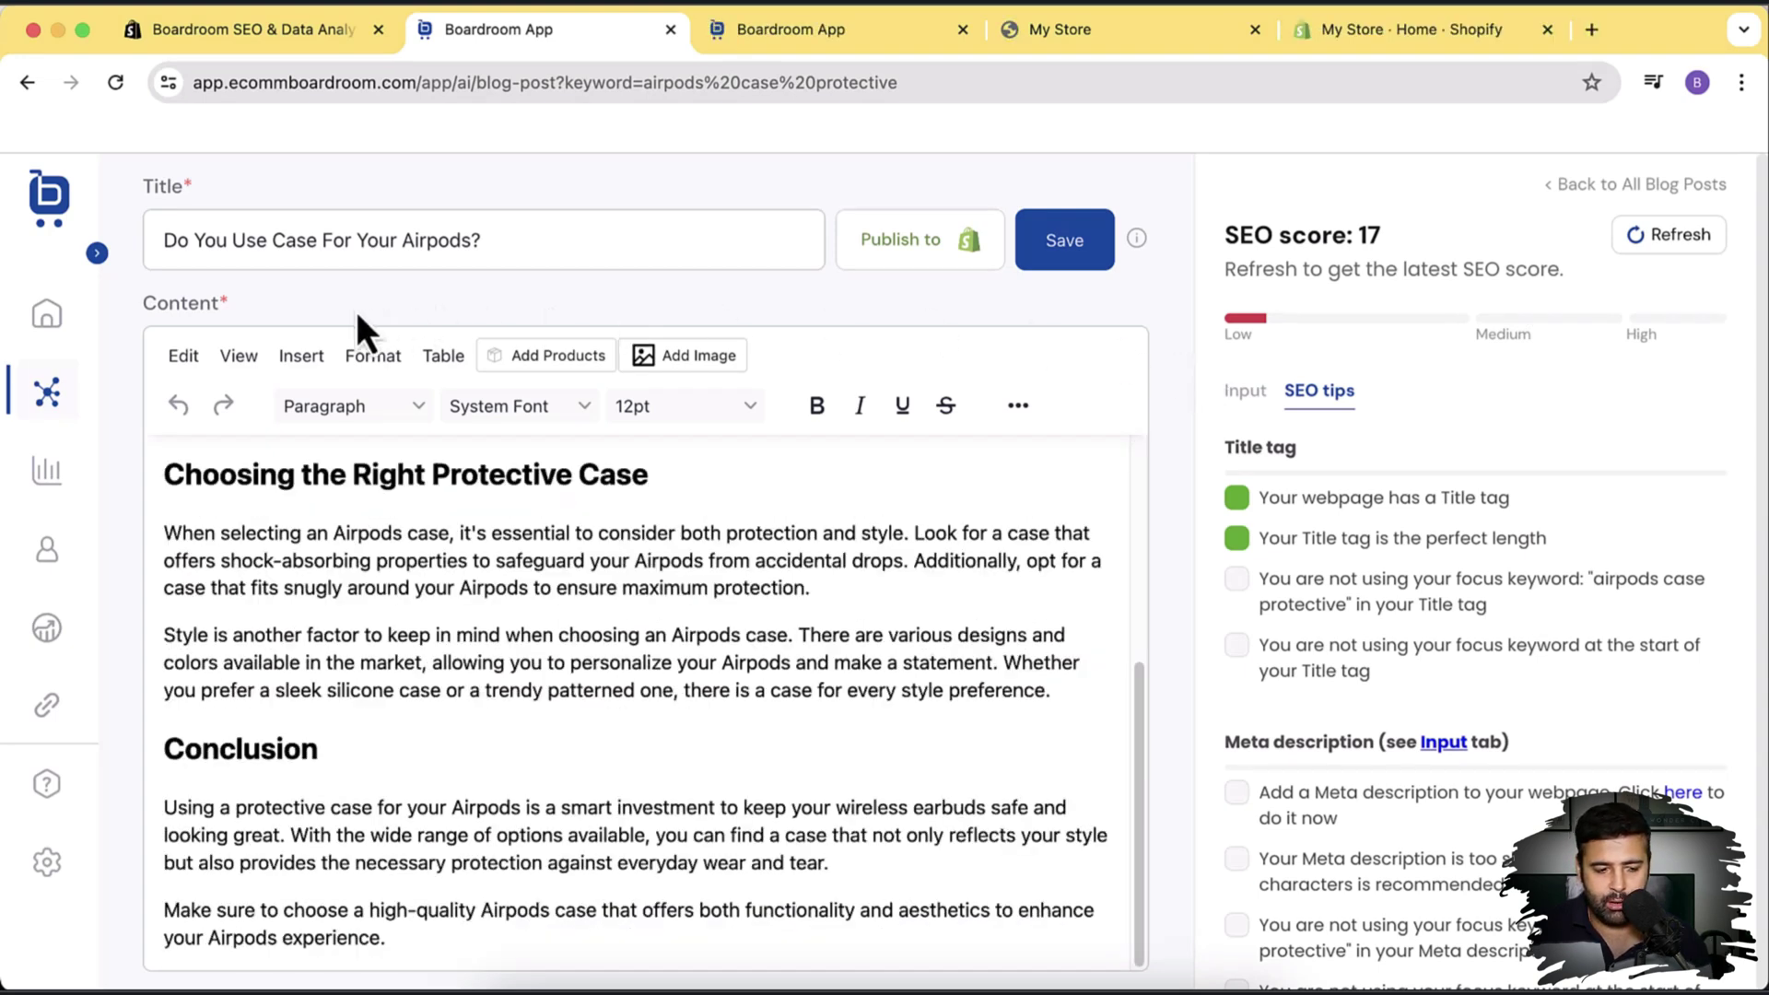
# Step: Choose Create Content from the sidebar's content menu
pyautogui.moveTo(51, 395)
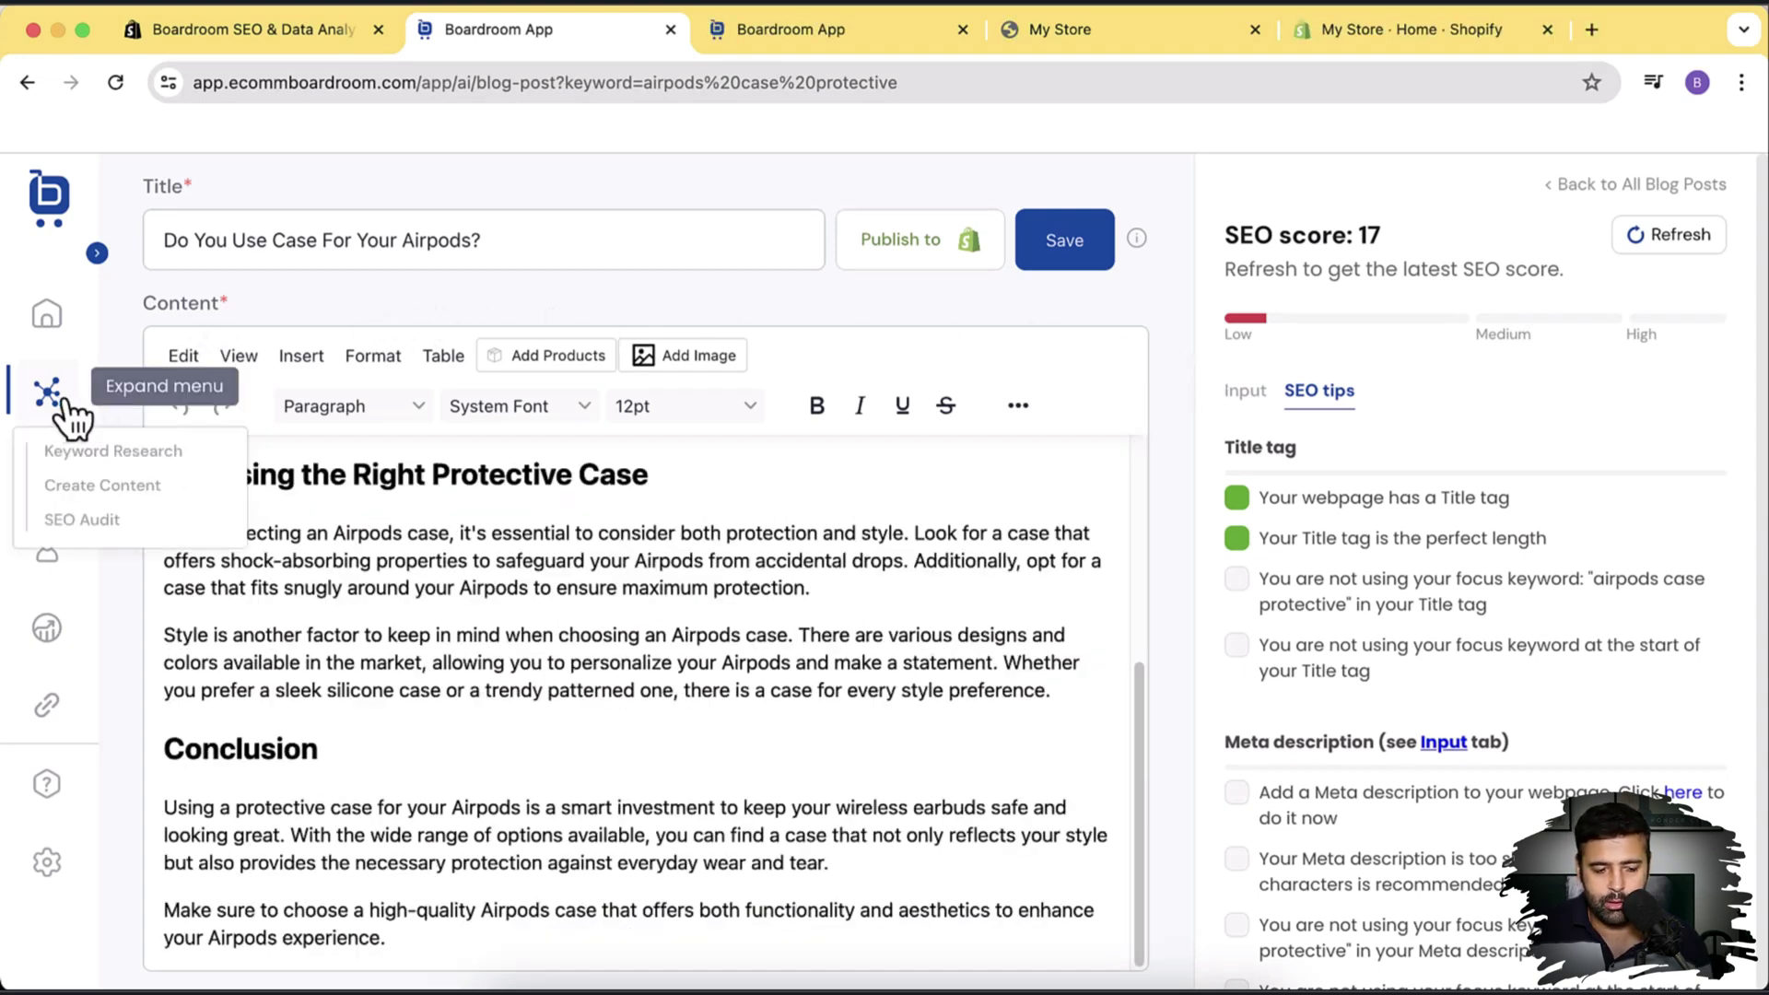
pyautogui.click(69, 486)
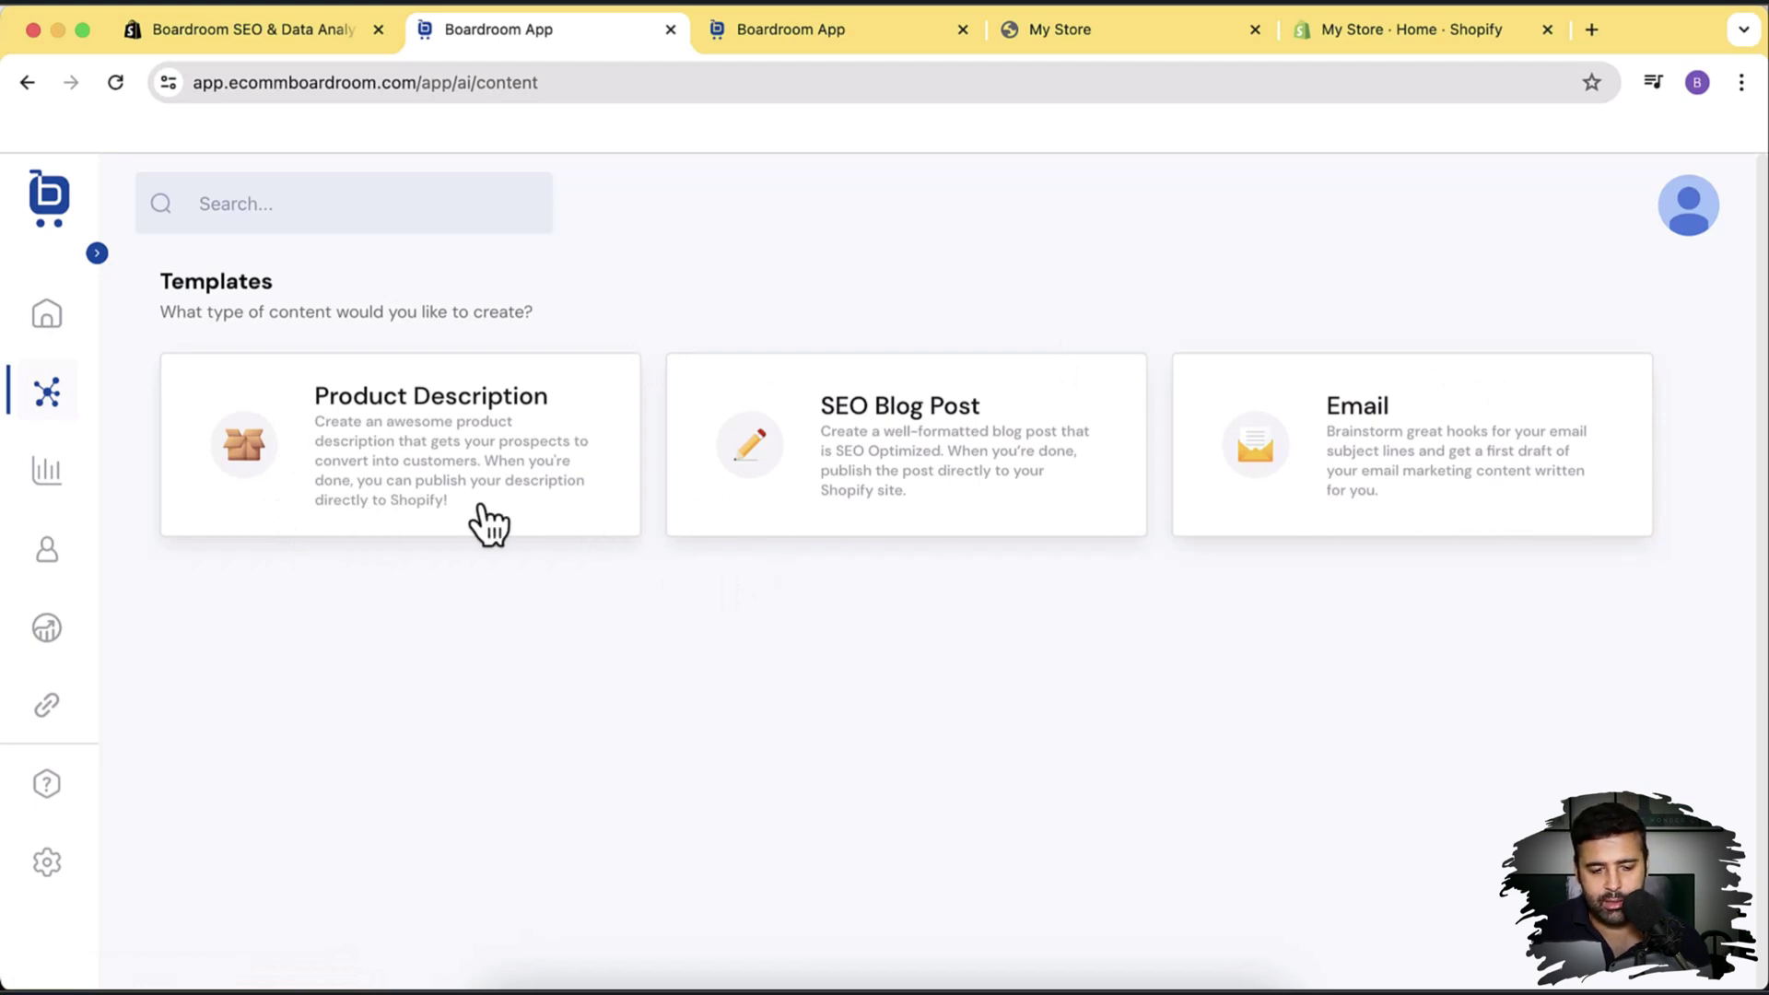
# Step: Open SEO Audit from the content menu and scroll through the trust, domain authority and traffic report
pyautogui.moveTo(55, 399)
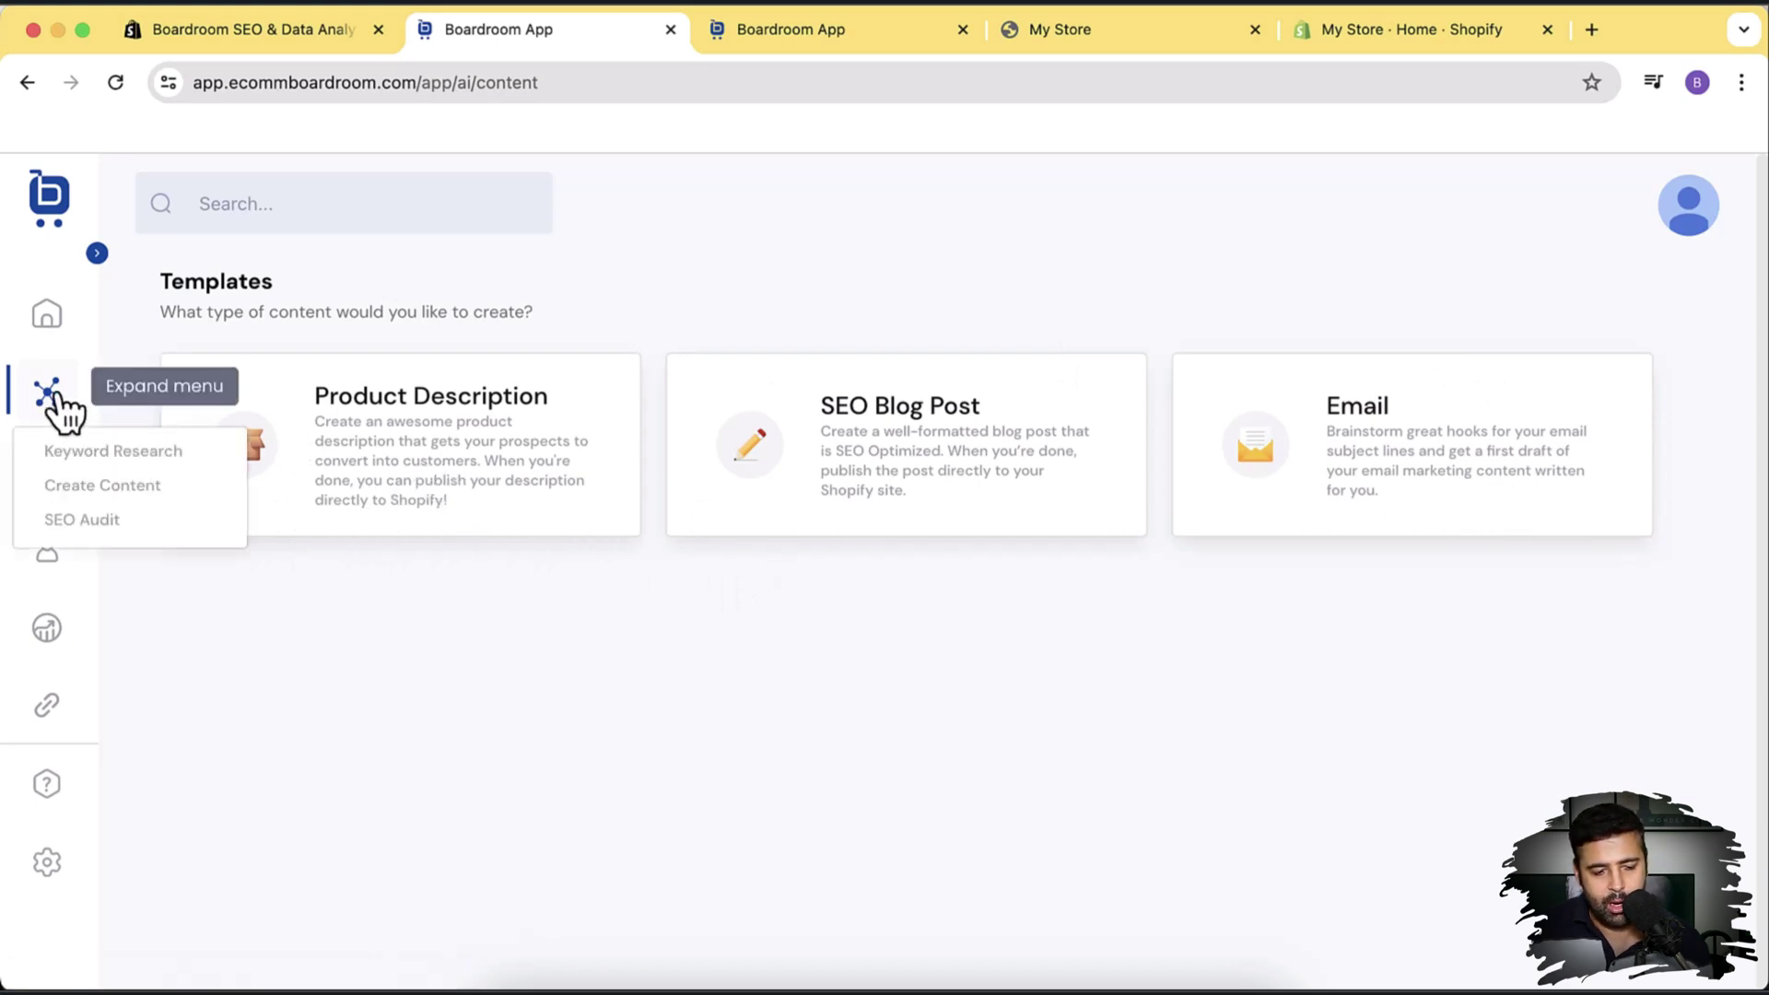
pyautogui.click(88, 521)
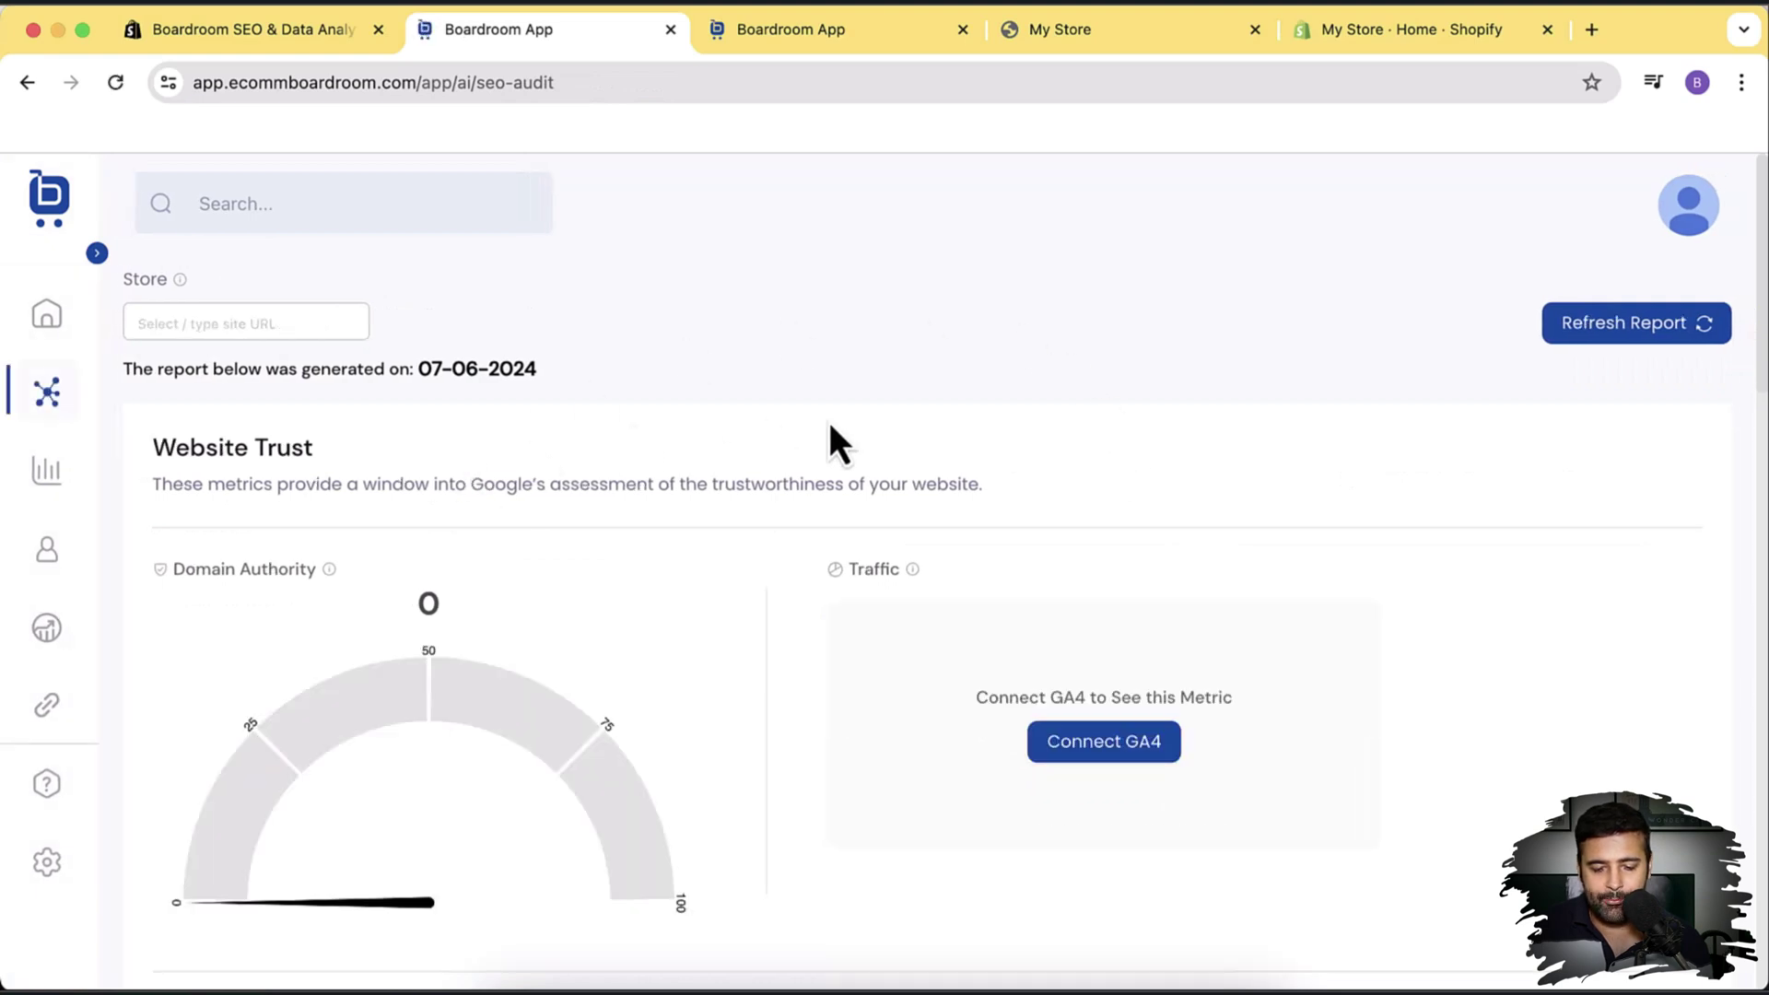
pyautogui.scroll(-3, 1258, 425)
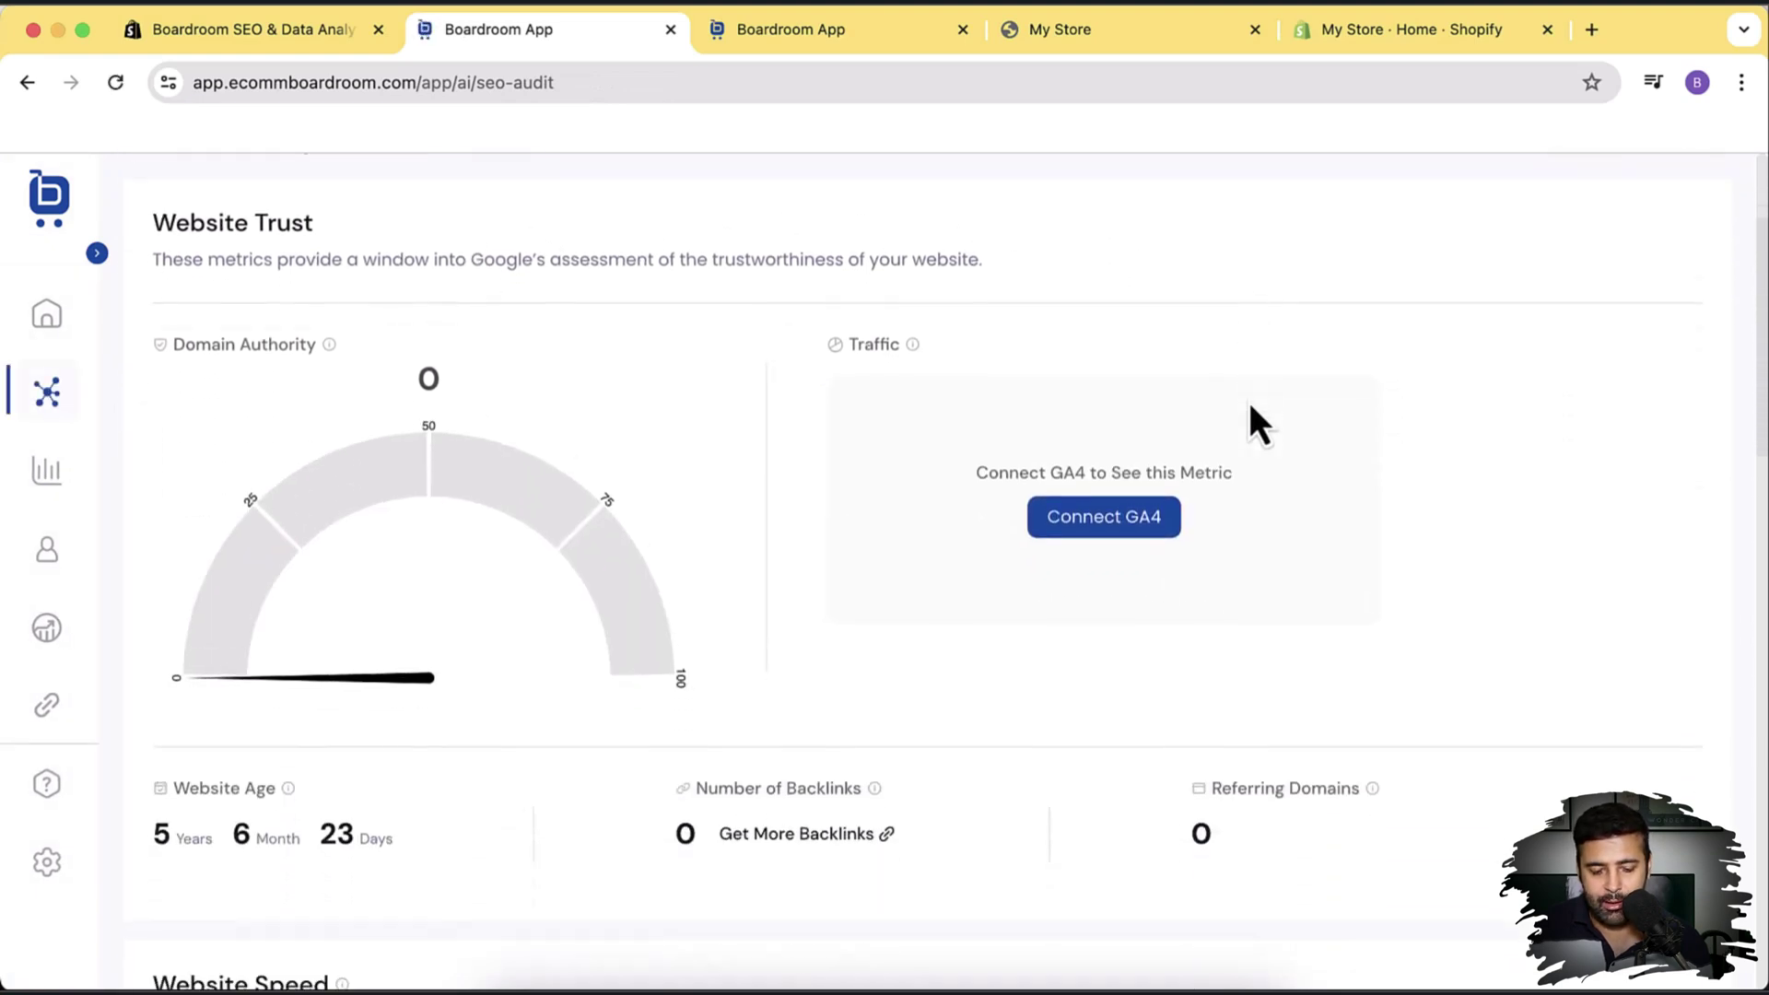
pyautogui.scroll(3, 1259, 425)
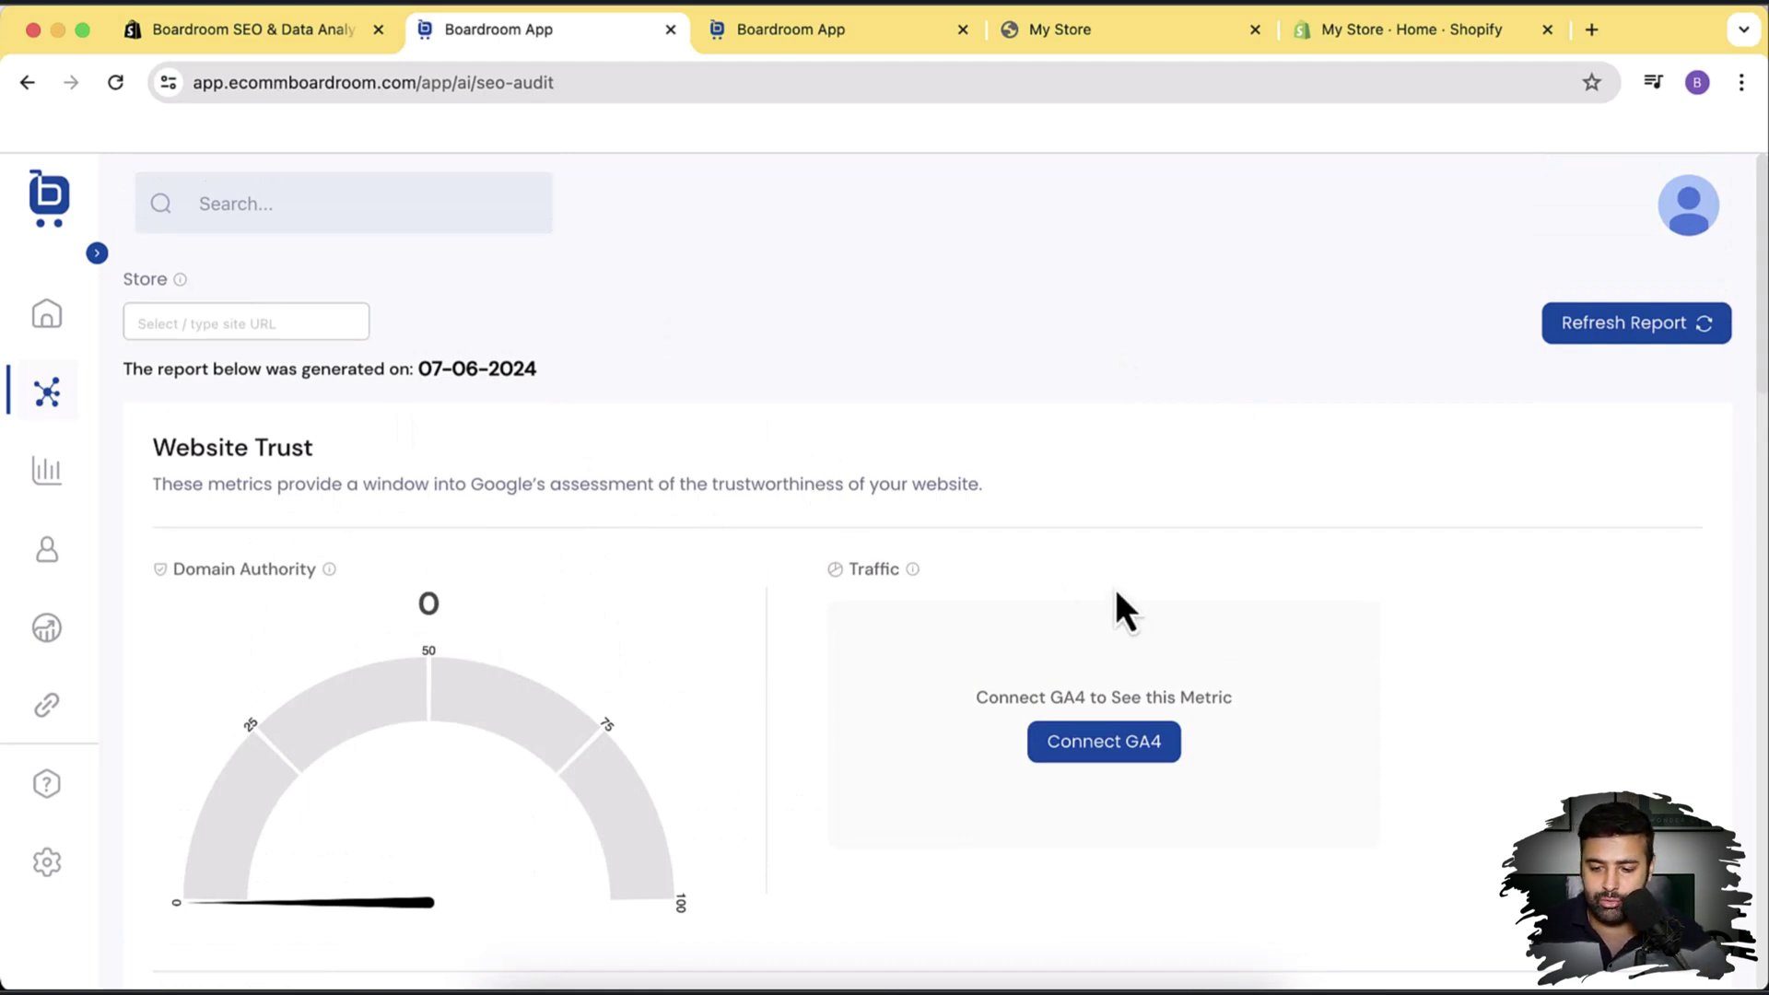
pyautogui.scroll(-3, 1108, 441)
pyautogui.scroll(3, 1110, 462)
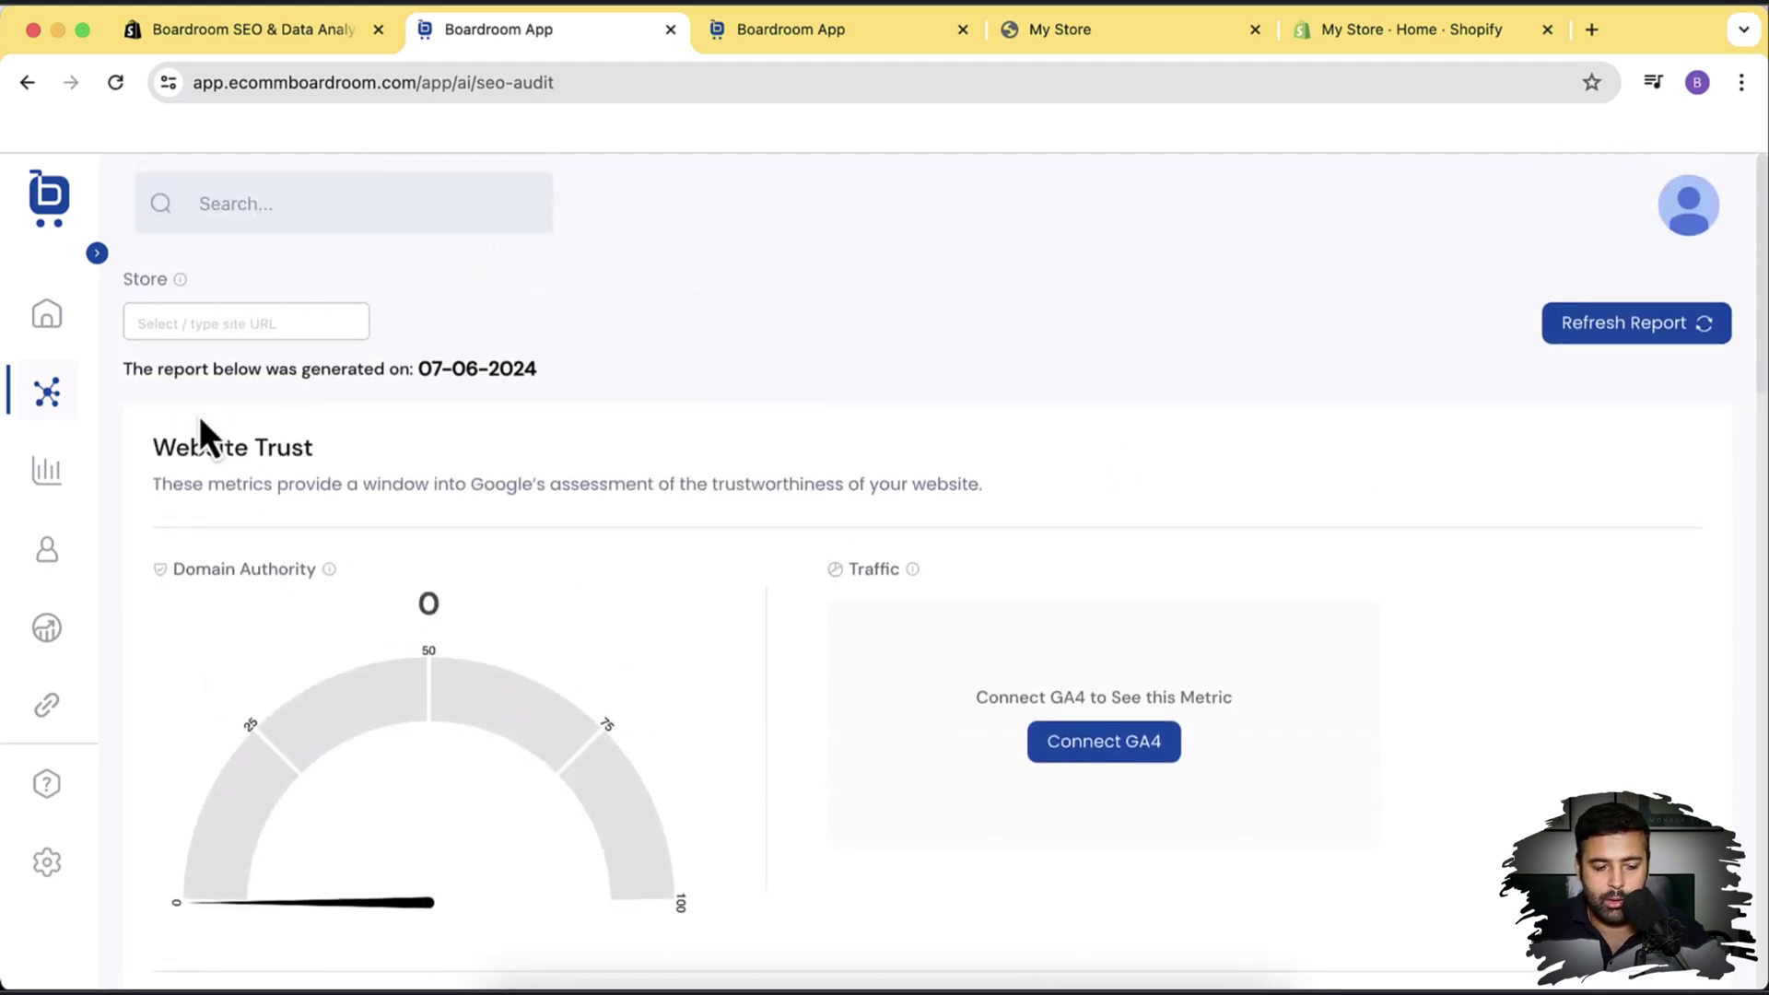
# Step: Open the Overview analytics page and scroll through its last-30-days KPI cards and Revenue chart
pyautogui.moveTo(56, 502)
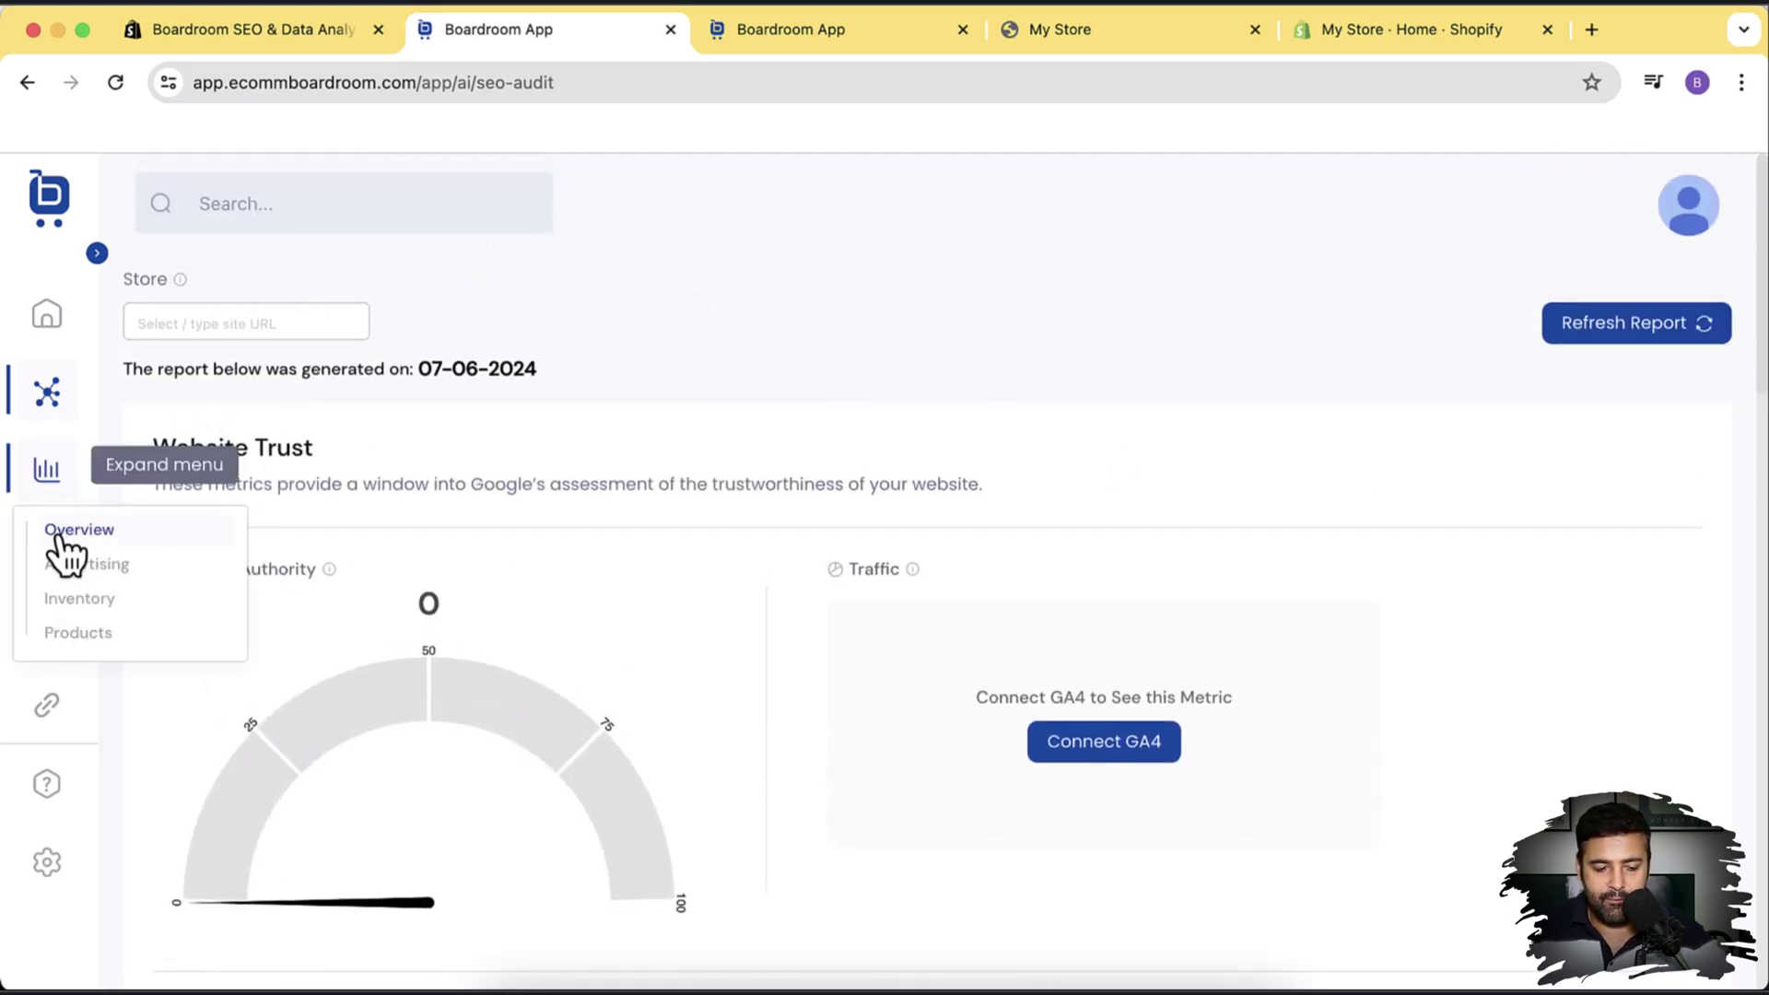
pyautogui.click(59, 536)
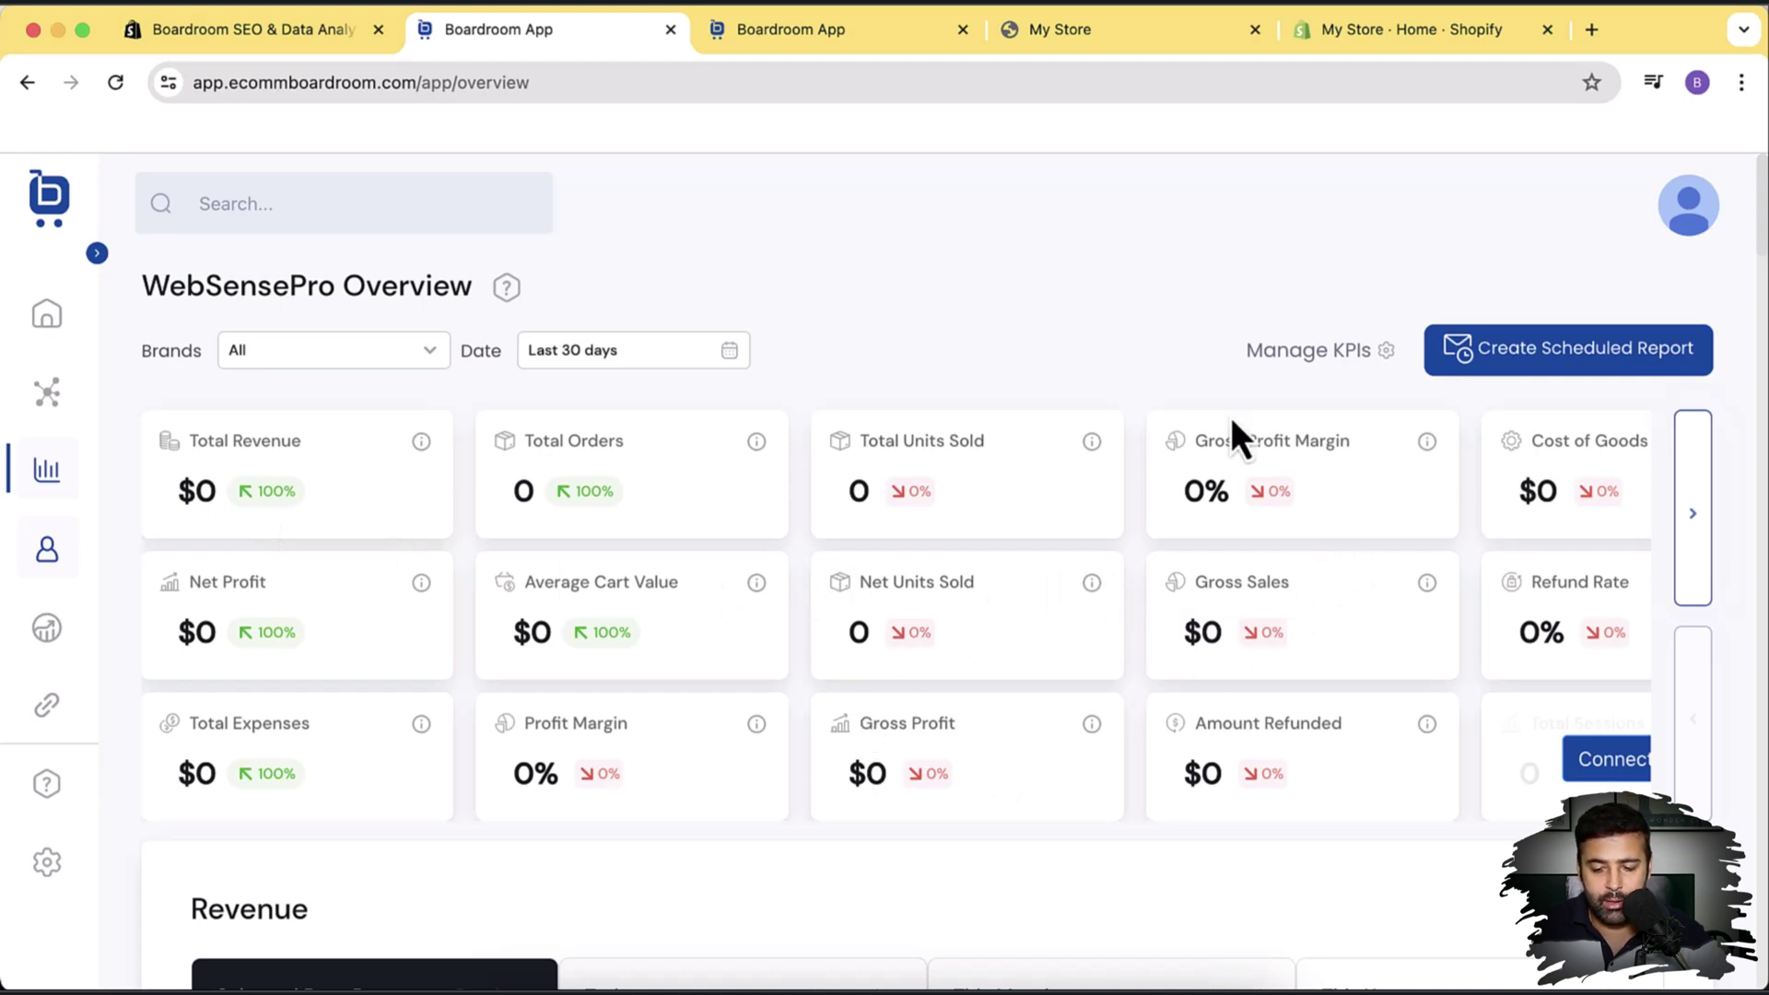
pyautogui.scroll(-5, 1226, 433)
pyautogui.scroll(-10, 1222, 444)
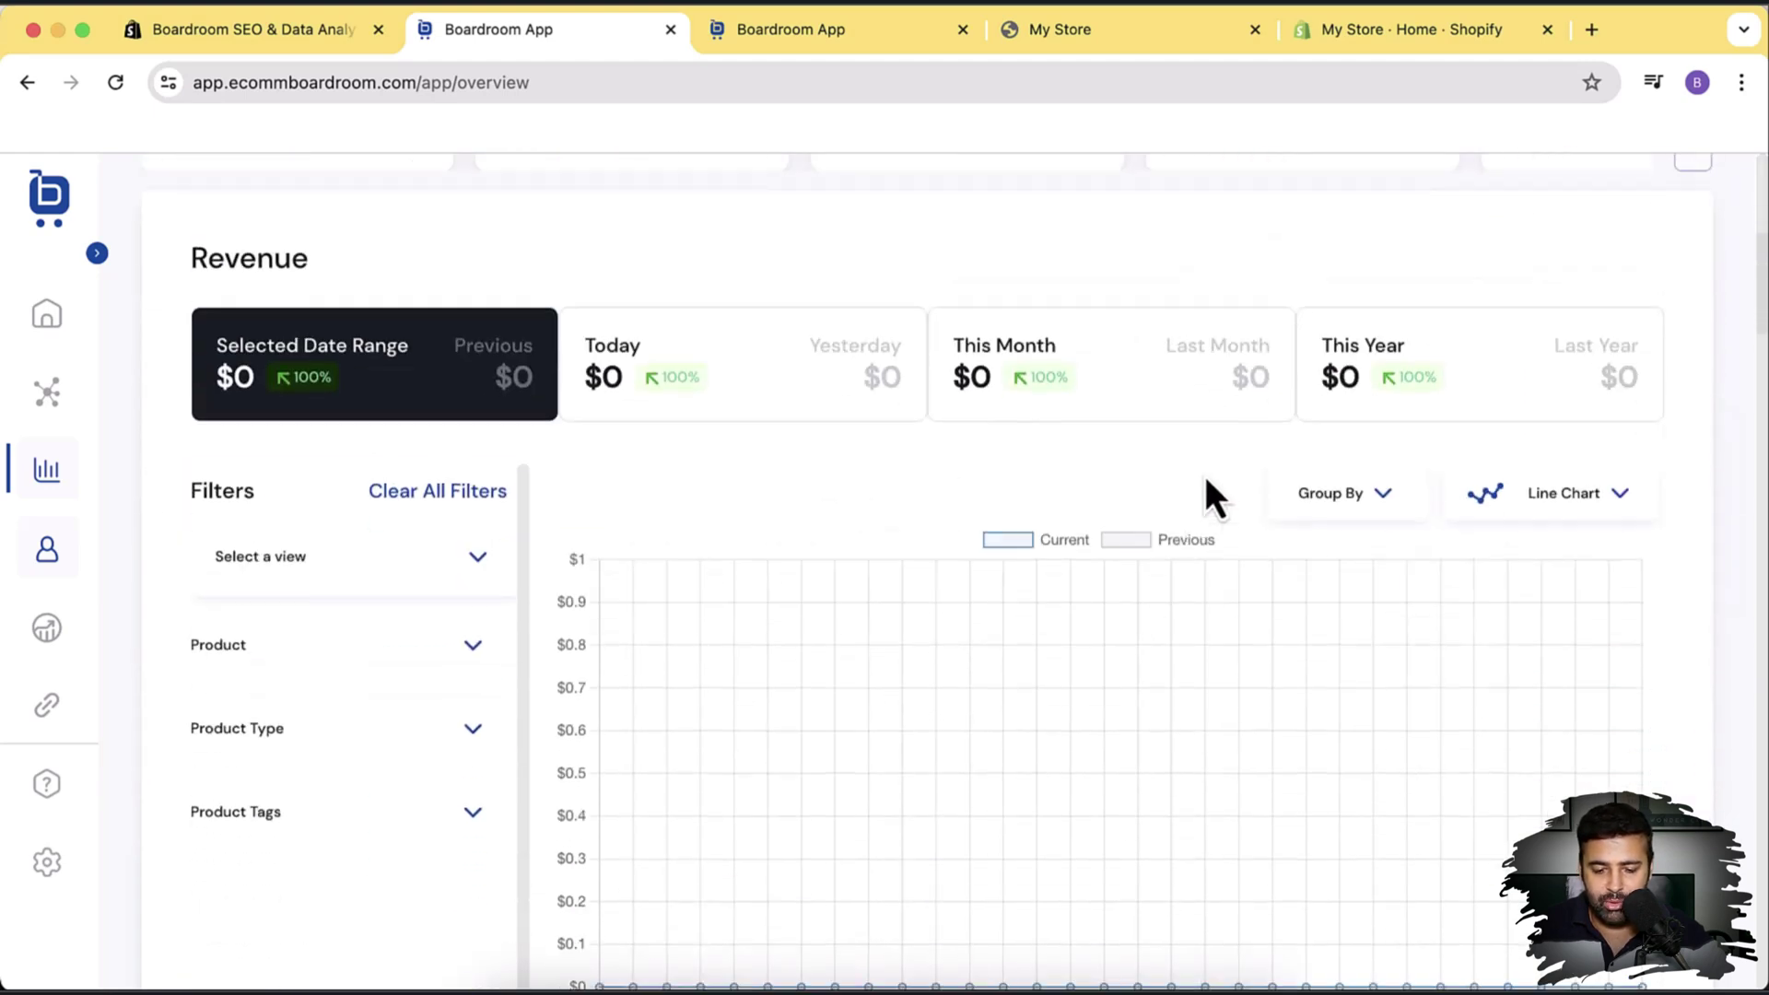
pyautogui.scroll(15, 1195, 543)
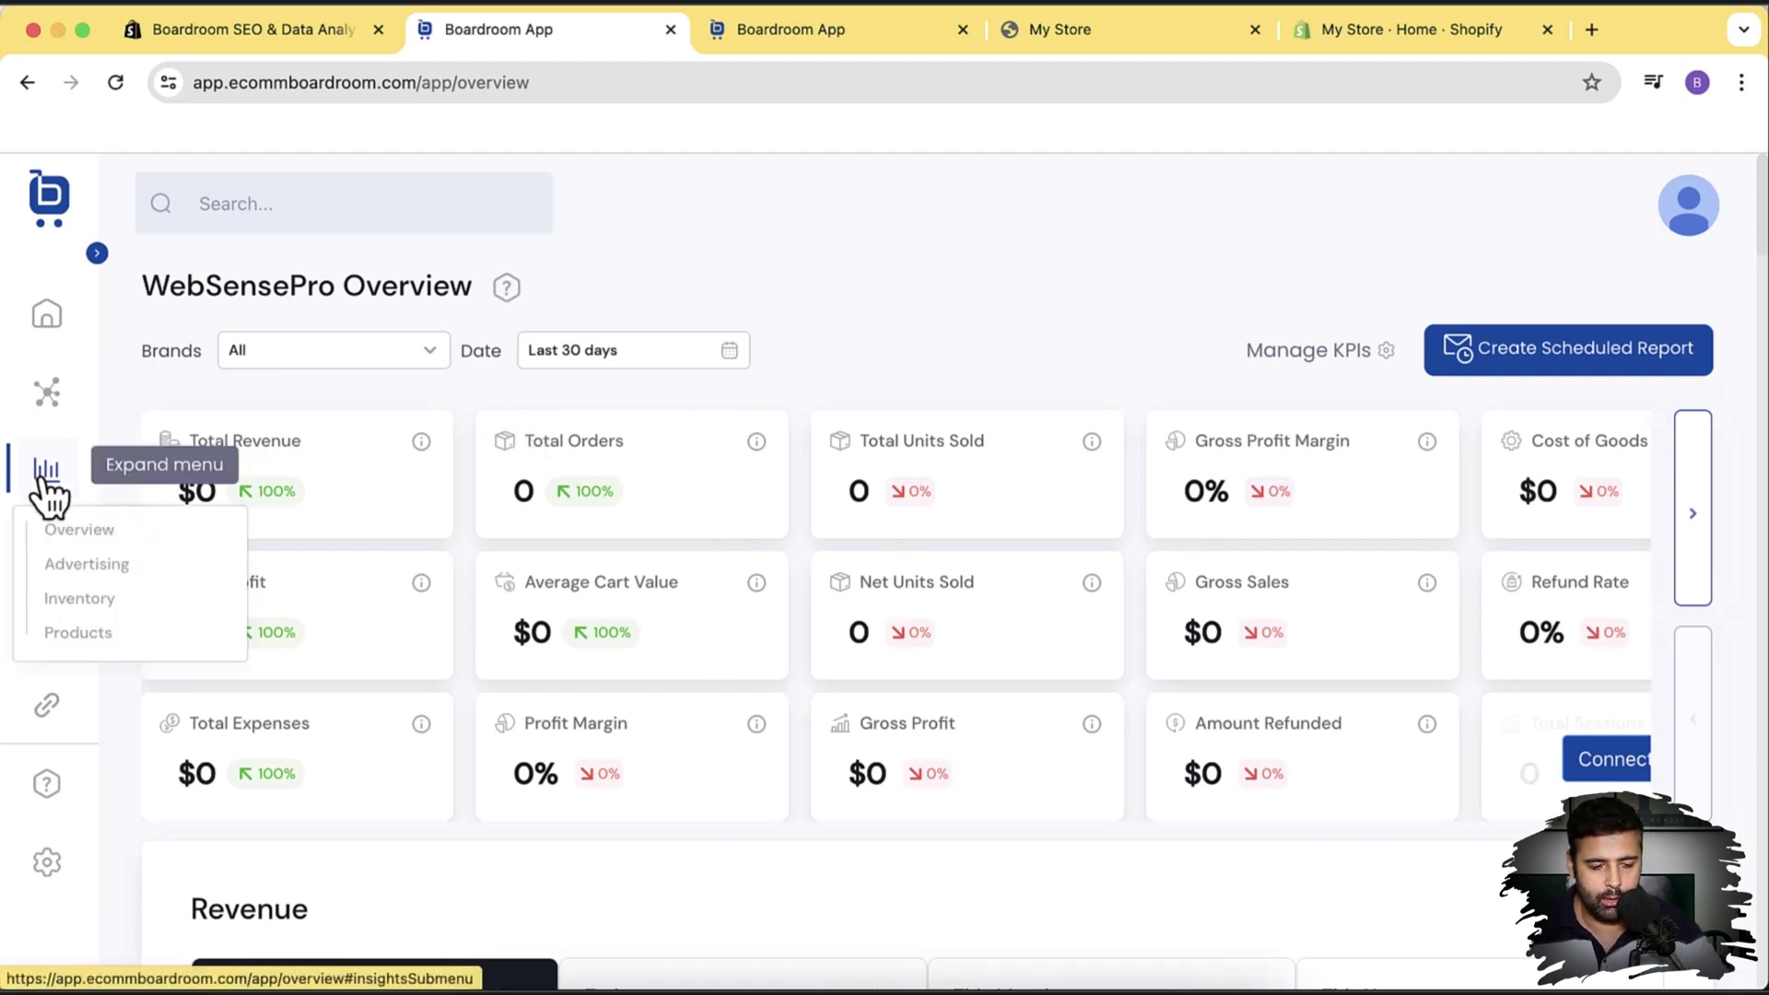
# Step: Open the Advertising Insights page and scroll through its report
pyautogui.moveTo(62, 502)
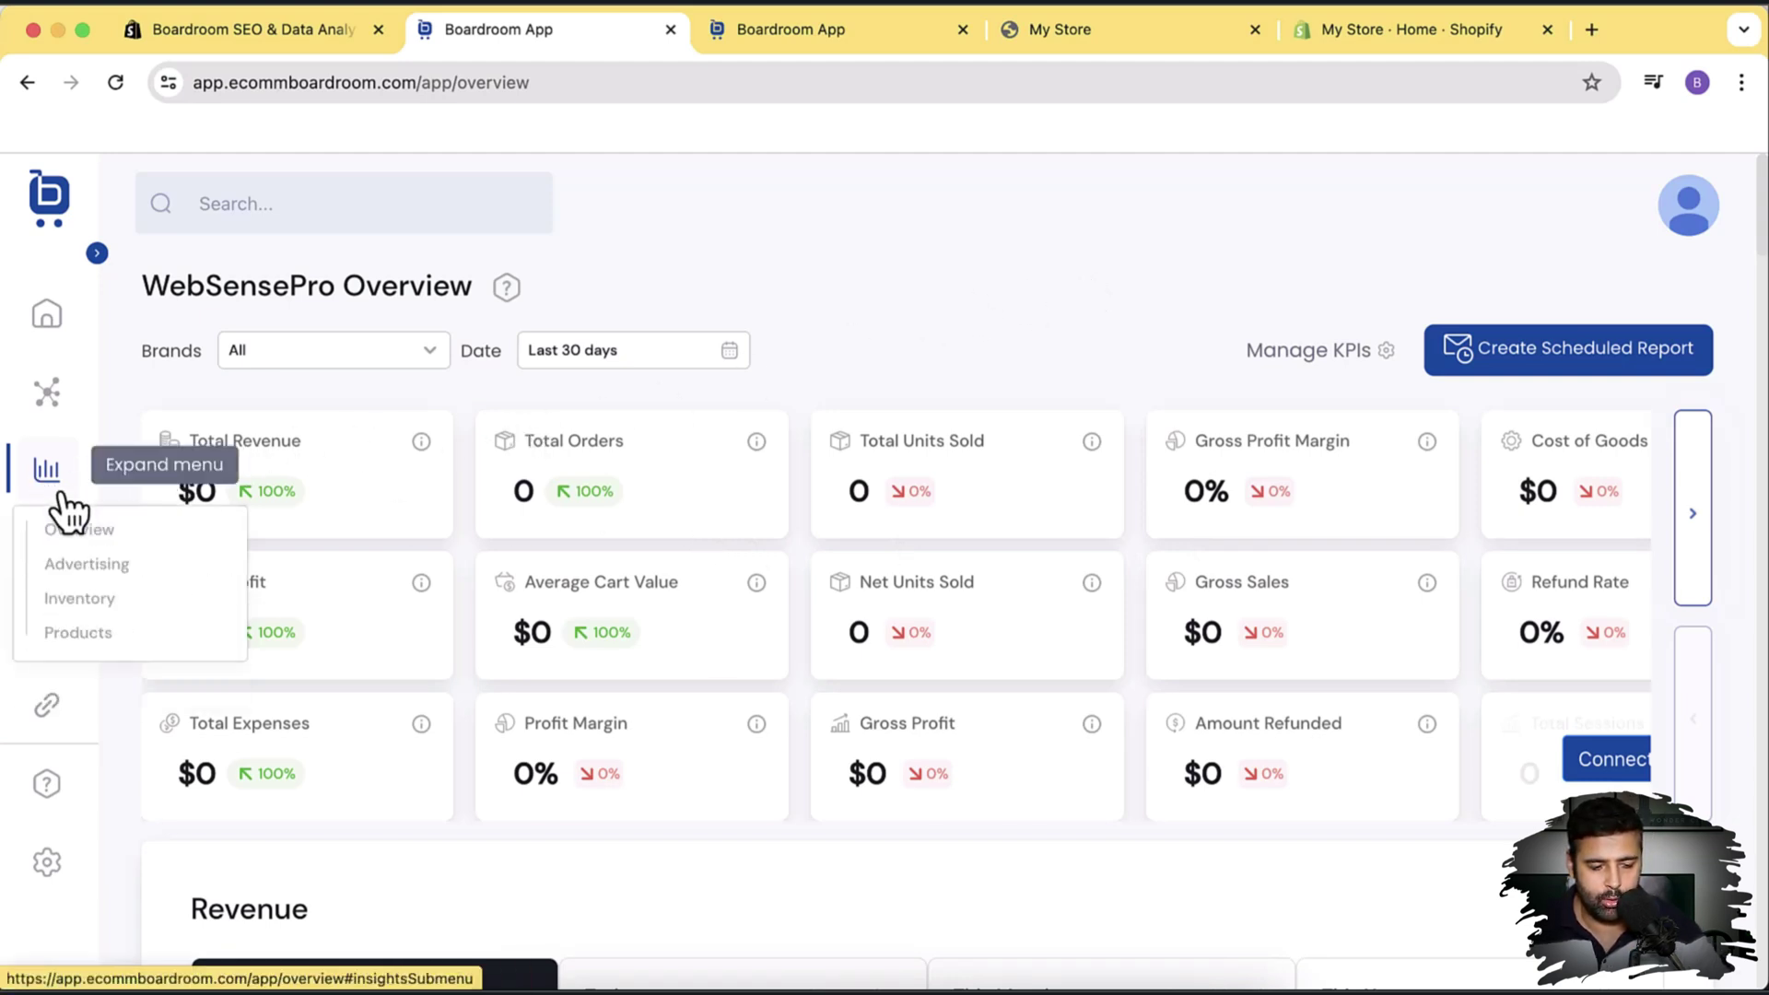
pyautogui.click(73, 570)
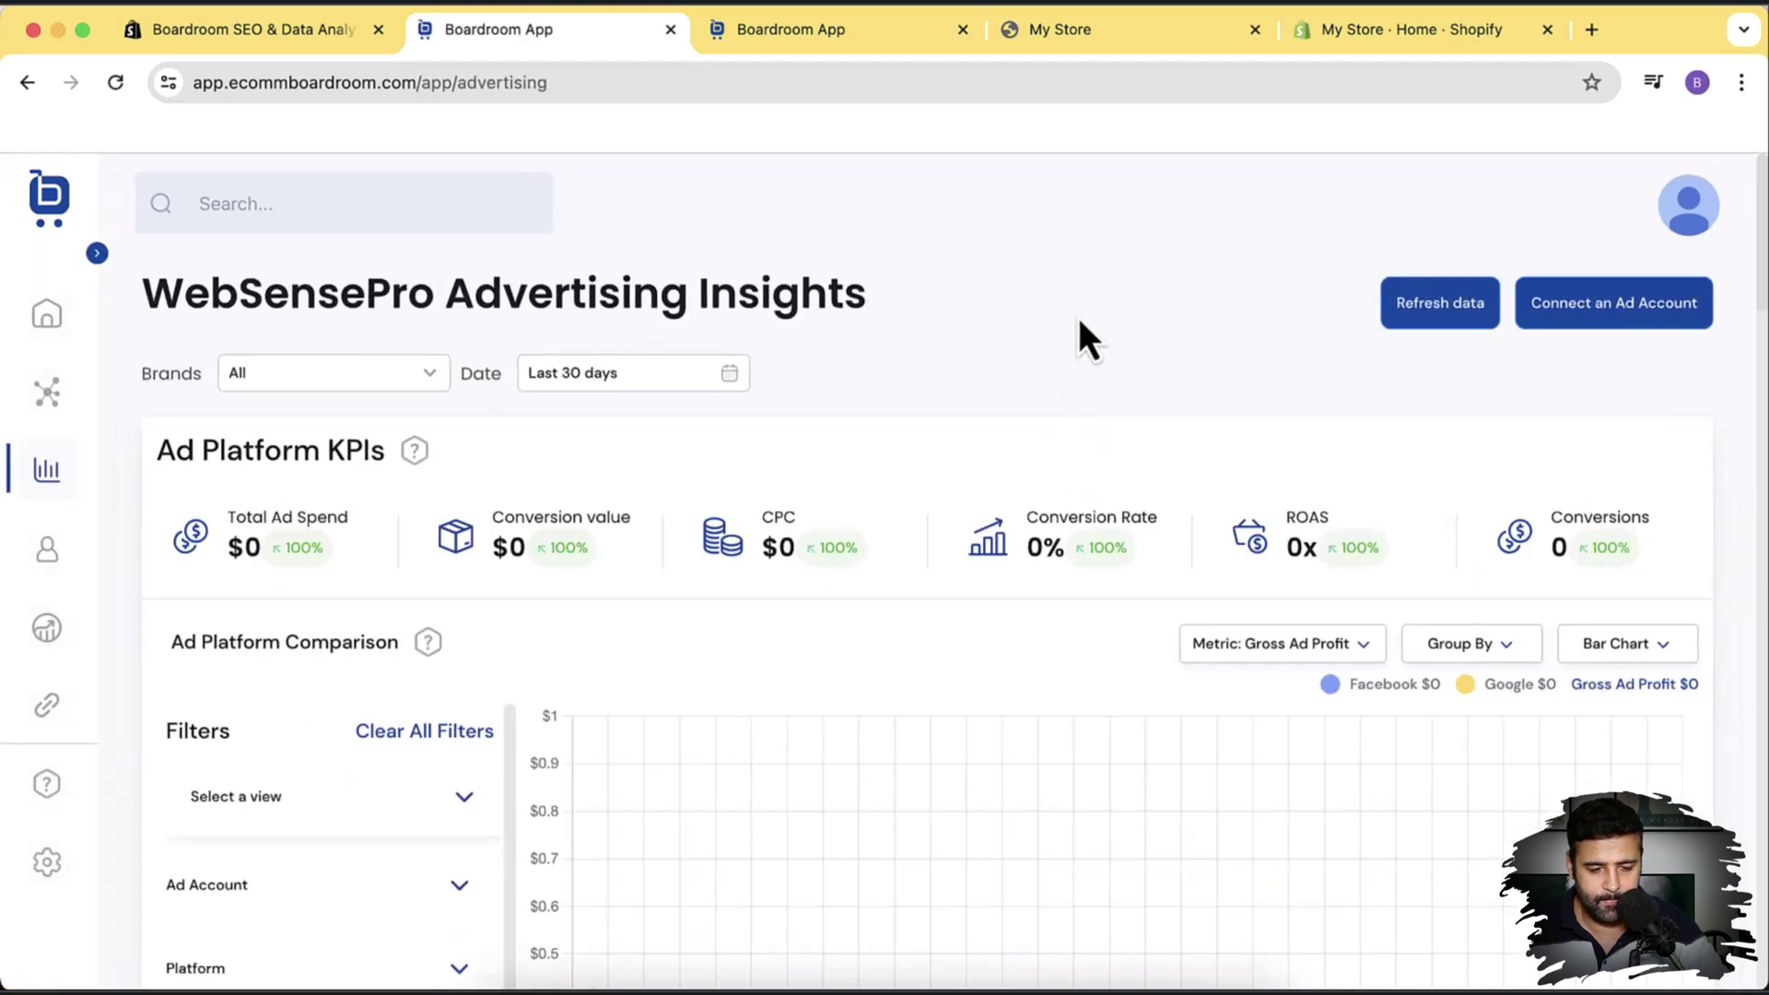
pyautogui.scroll(-3, 1079, 320)
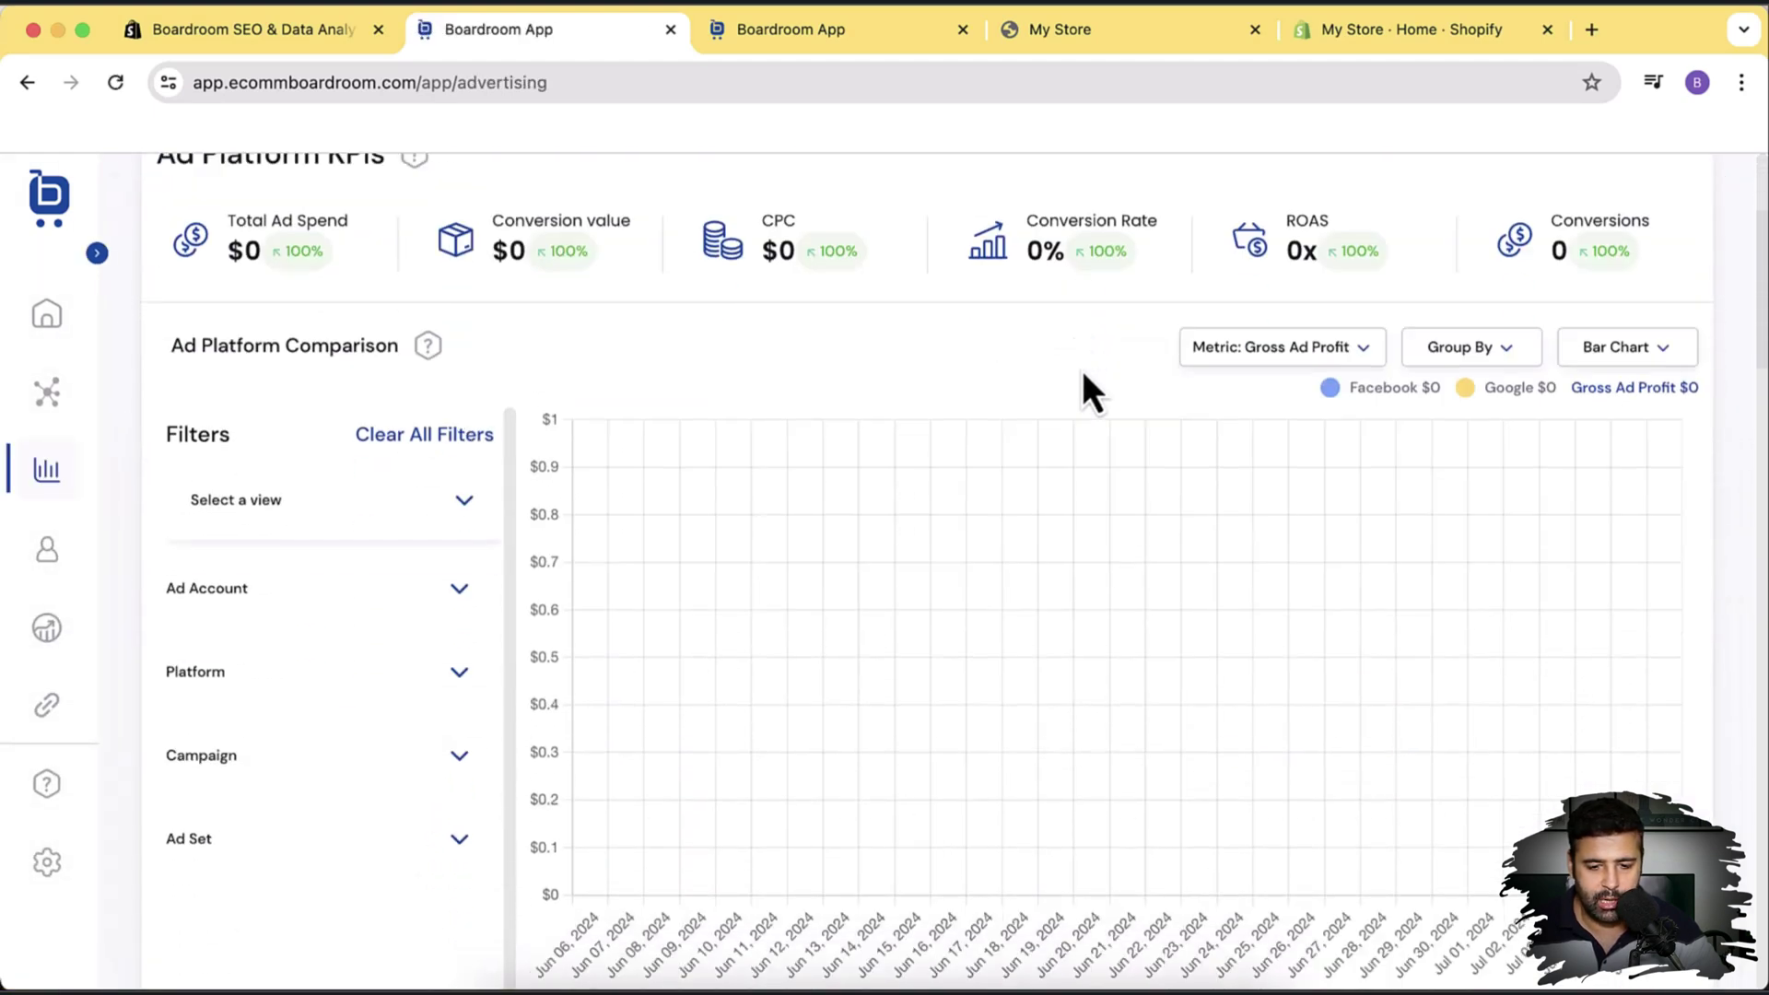
pyautogui.scroll(-3, 640, 446)
pyautogui.scroll(6, 1075, 659)
# Step: Return to the top and switch to the Inventory Insights page from the Analytics menu
pyautogui.moveTo(416, 452)
pyautogui.scroll(-13, 1382, 406)
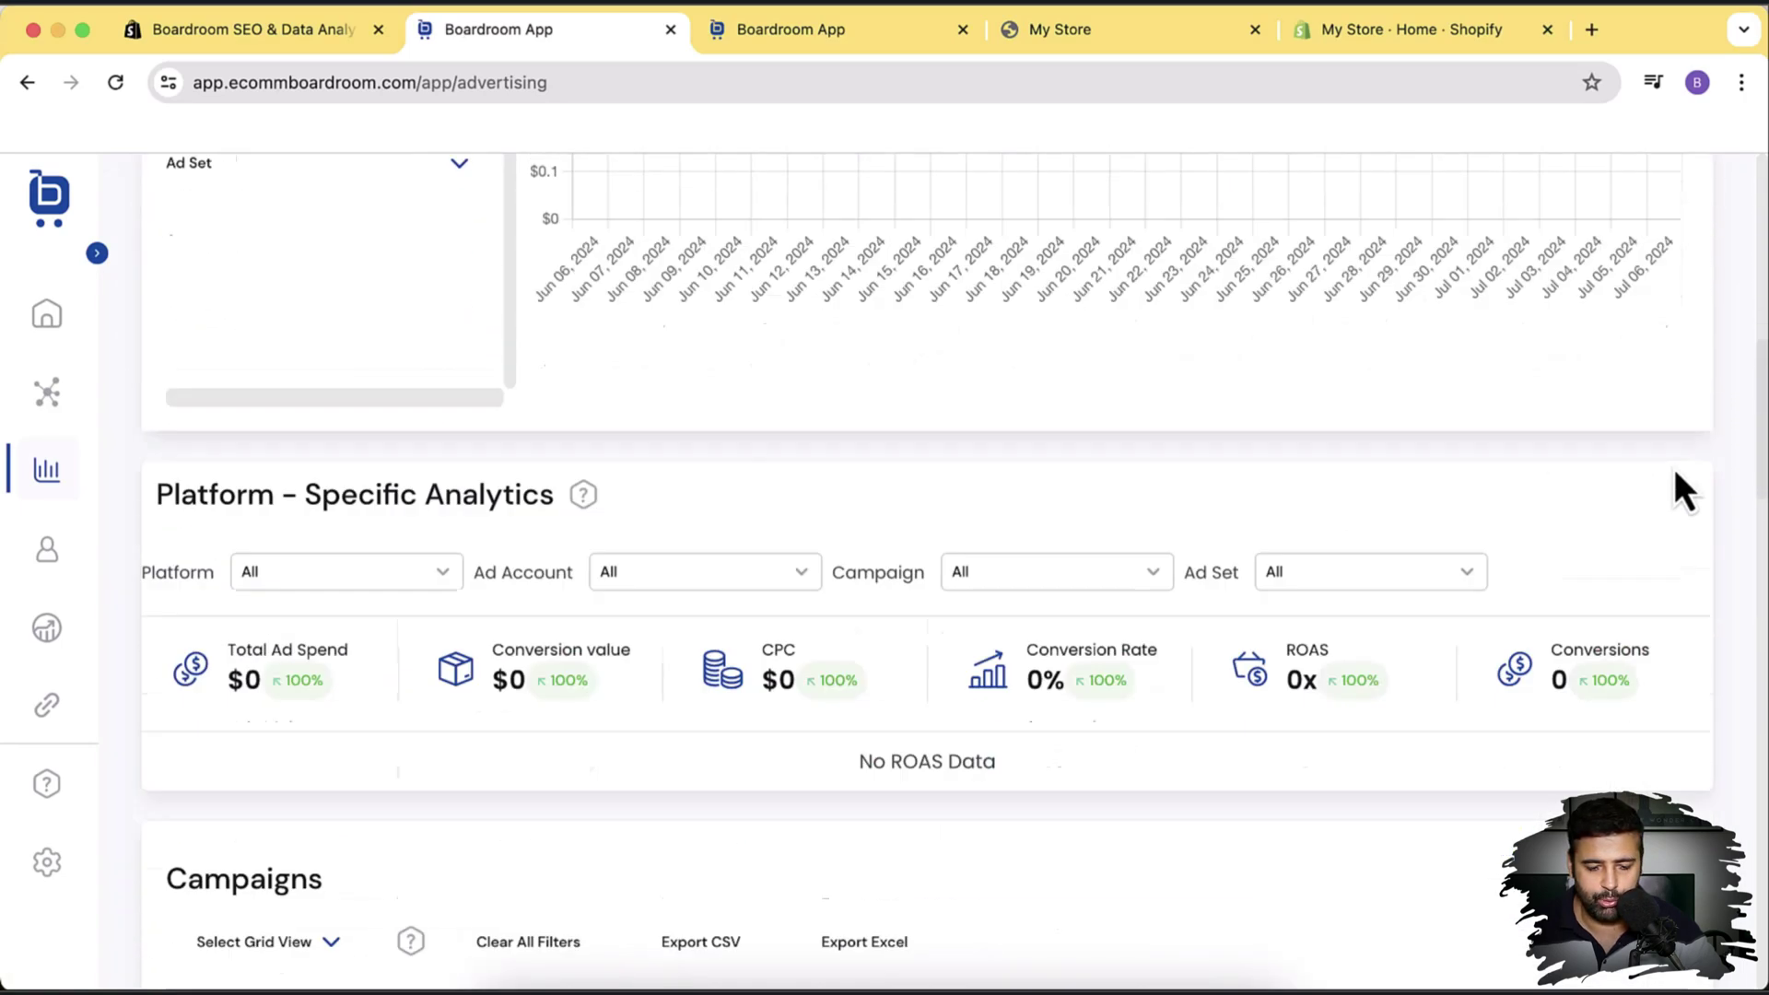
pyautogui.scroll(15, 1437, 523)
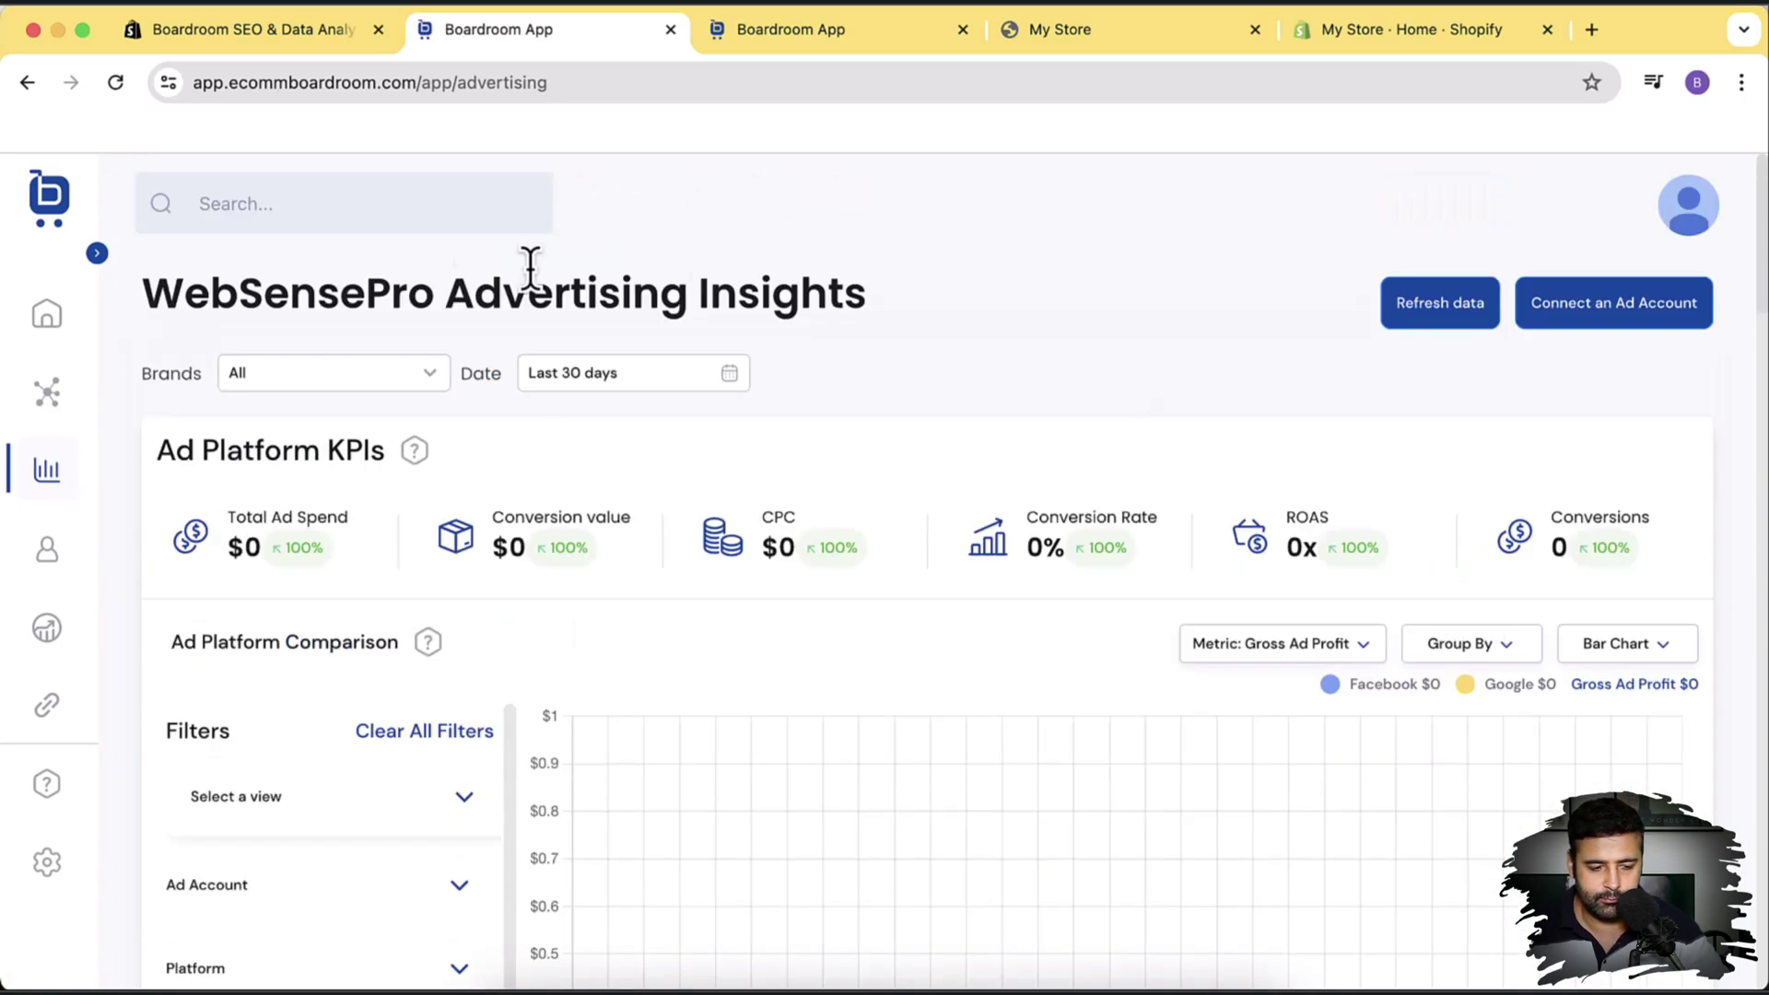
pyautogui.moveTo(57, 480)
pyautogui.click(79, 598)
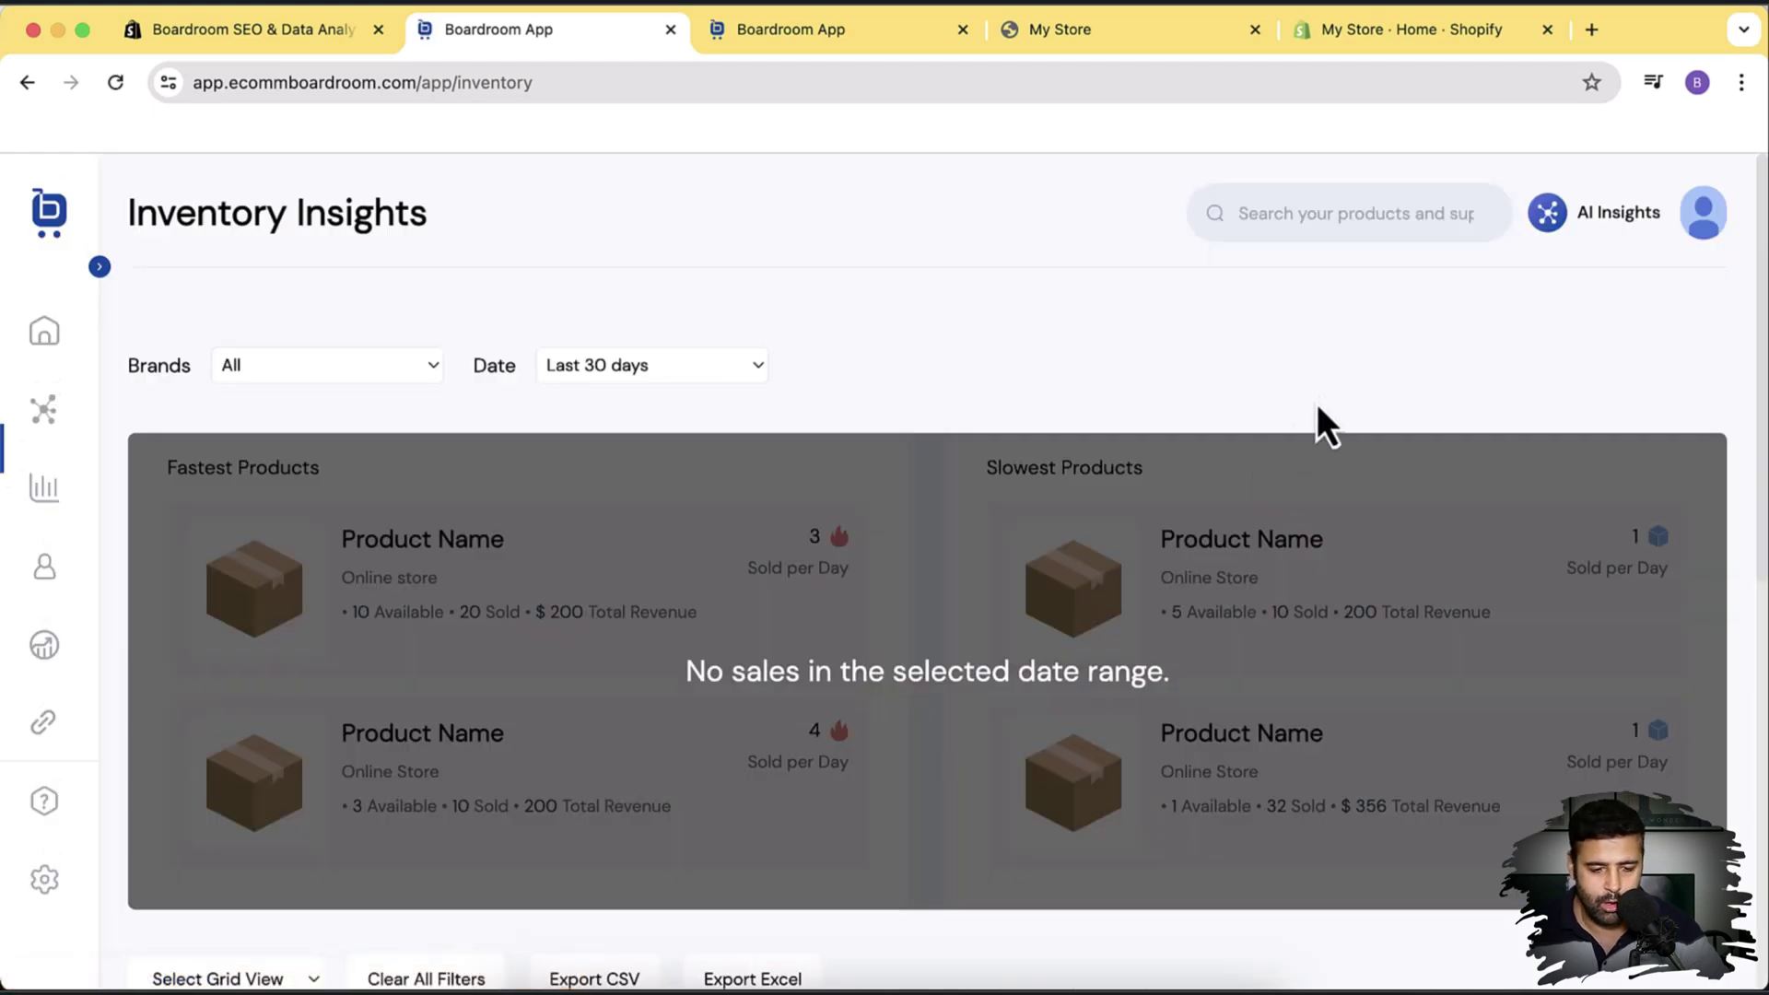
# Step: Review the Inventory Insights report showing no last-30-day sales across all brands
pyautogui.scroll(-8, 1322, 394)
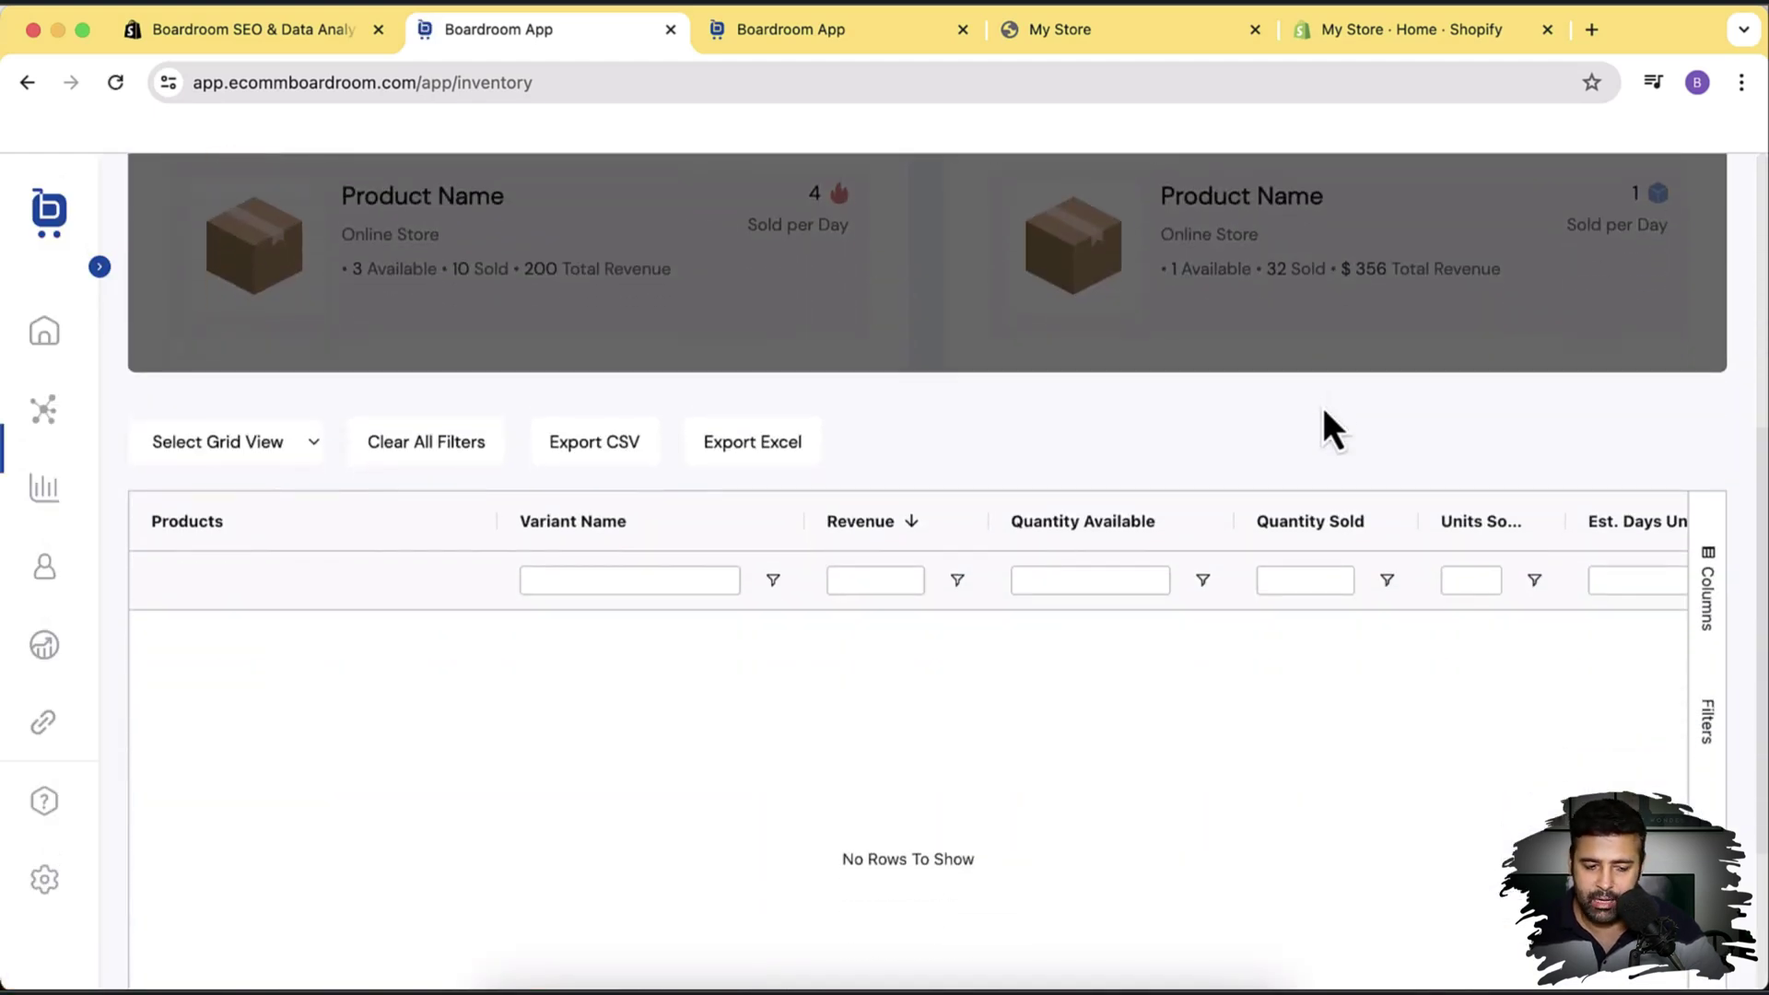
pyautogui.scroll(-2, 1337, 532)
pyautogui.scroll(10, 1337, 532)
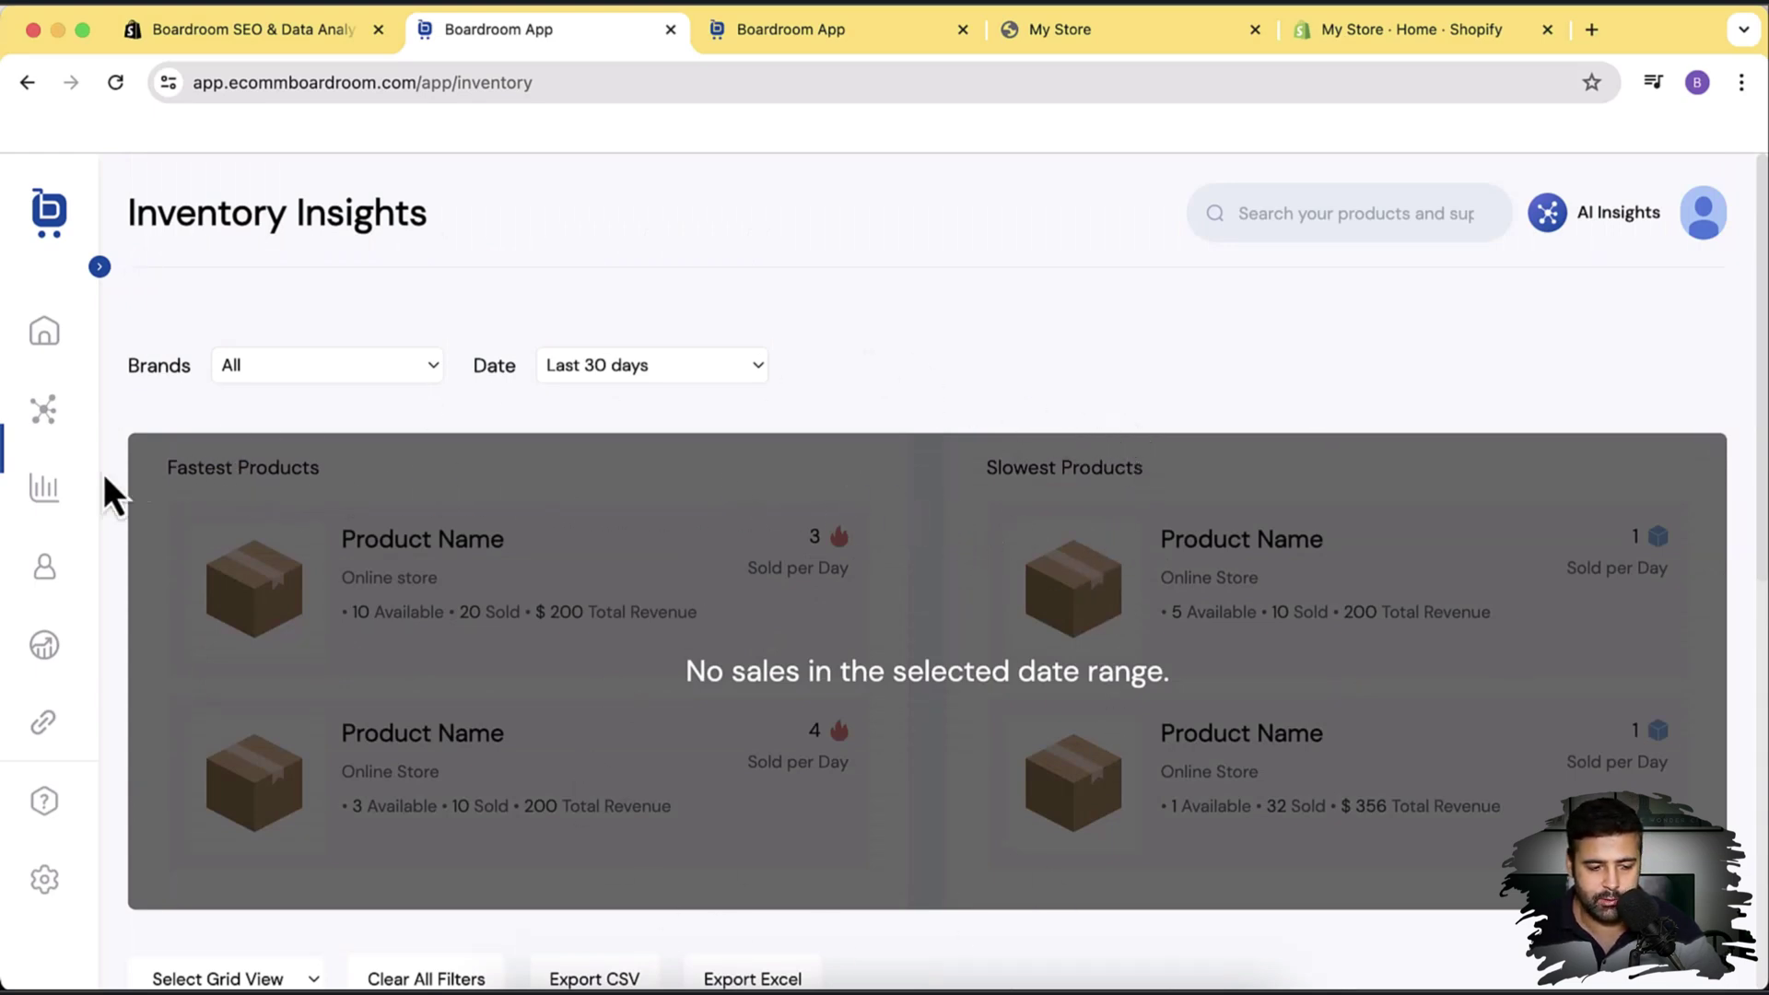
pyautogui.moveTo(64, 488)
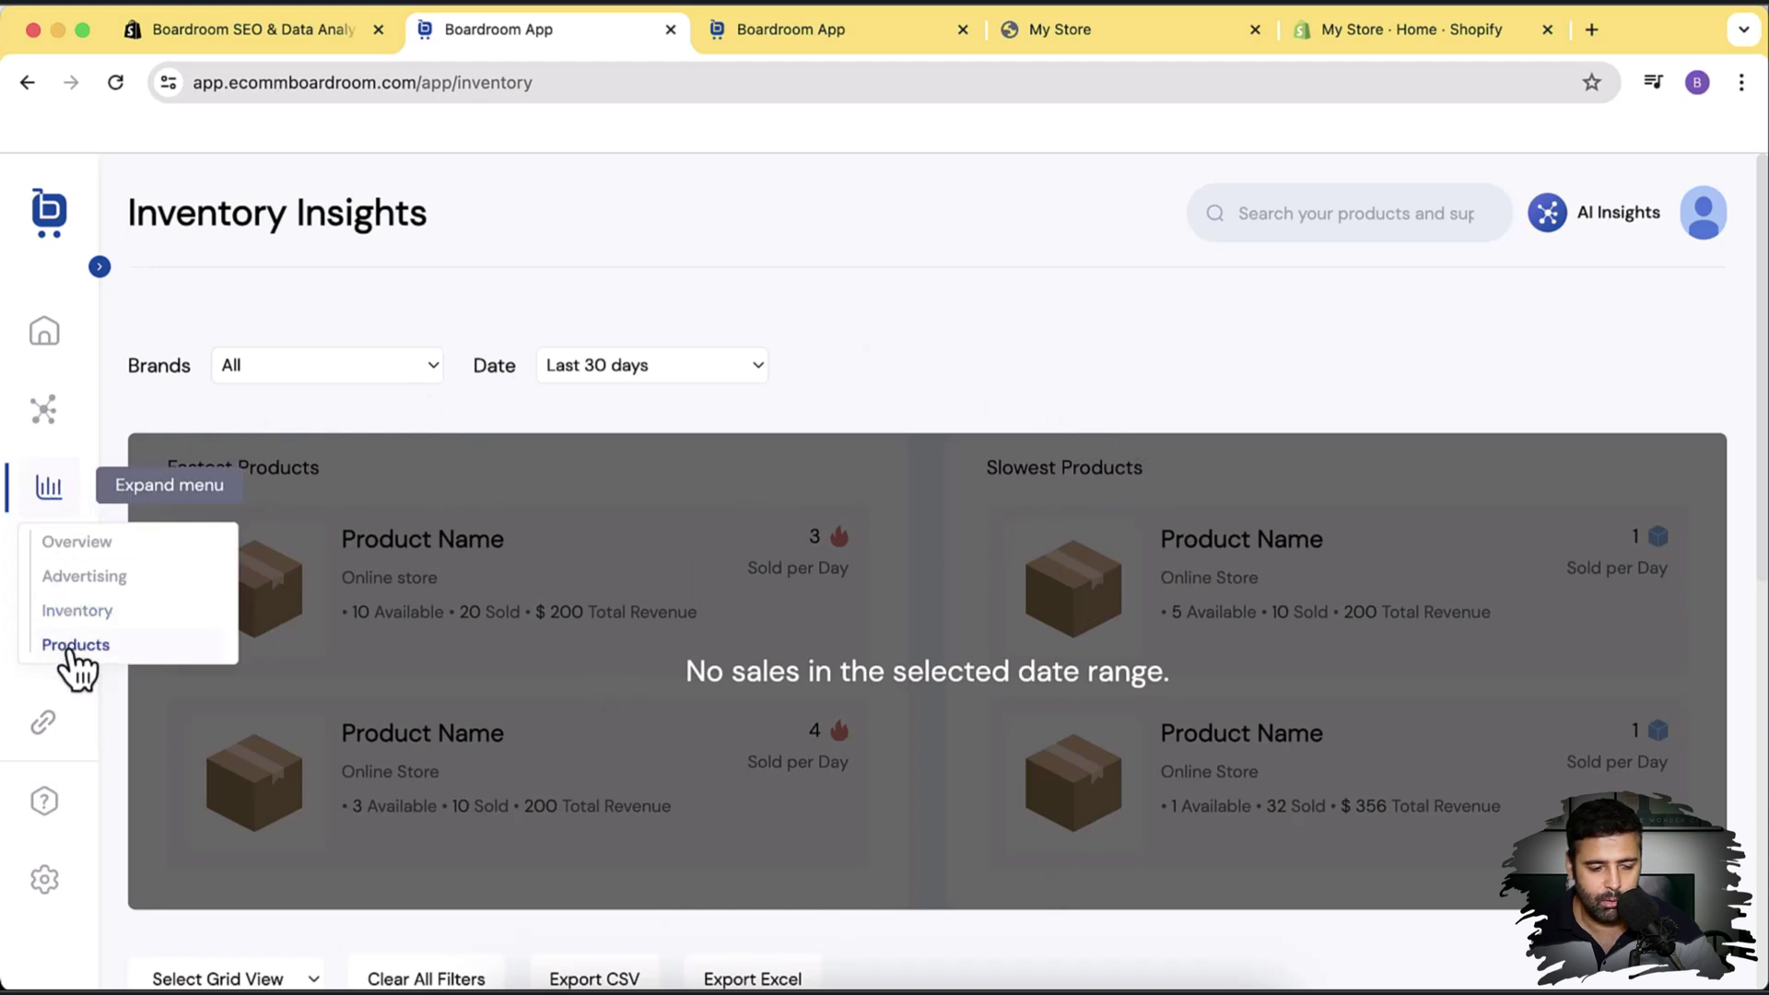
pyautogui.moveTo(64, 577)
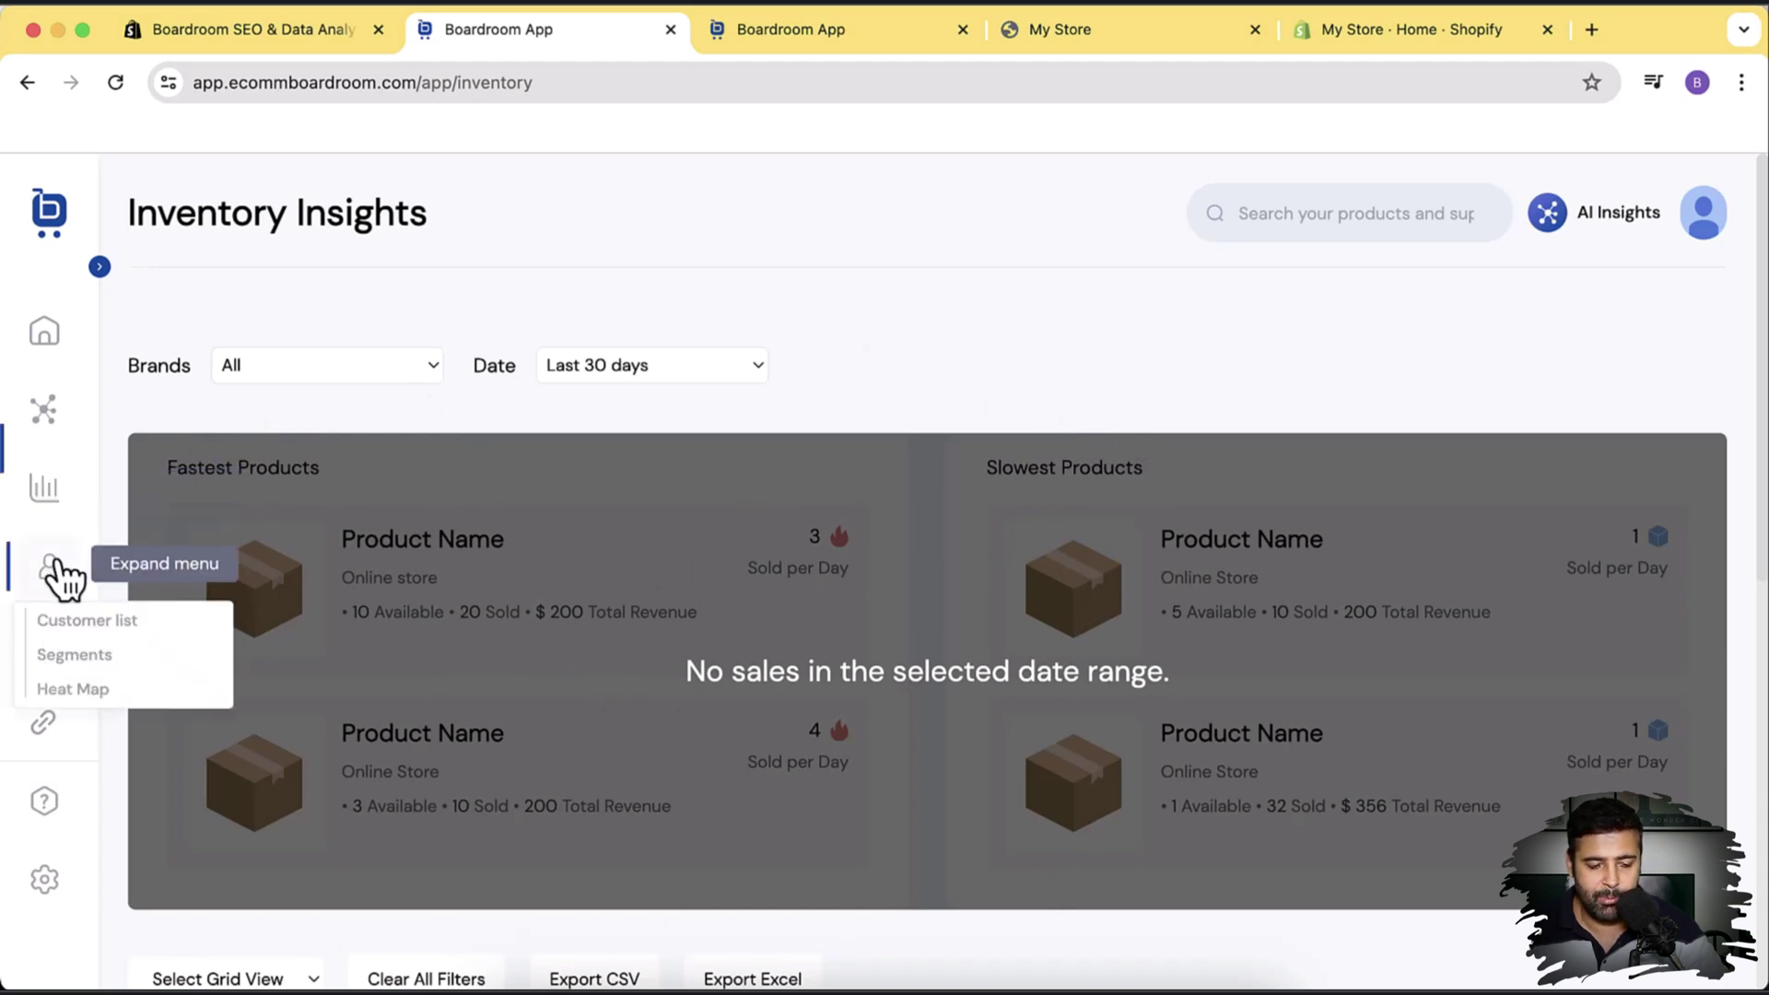
# Step: Open the CRM Customer list page and look over its contents
pyautogui.click(60, 625)
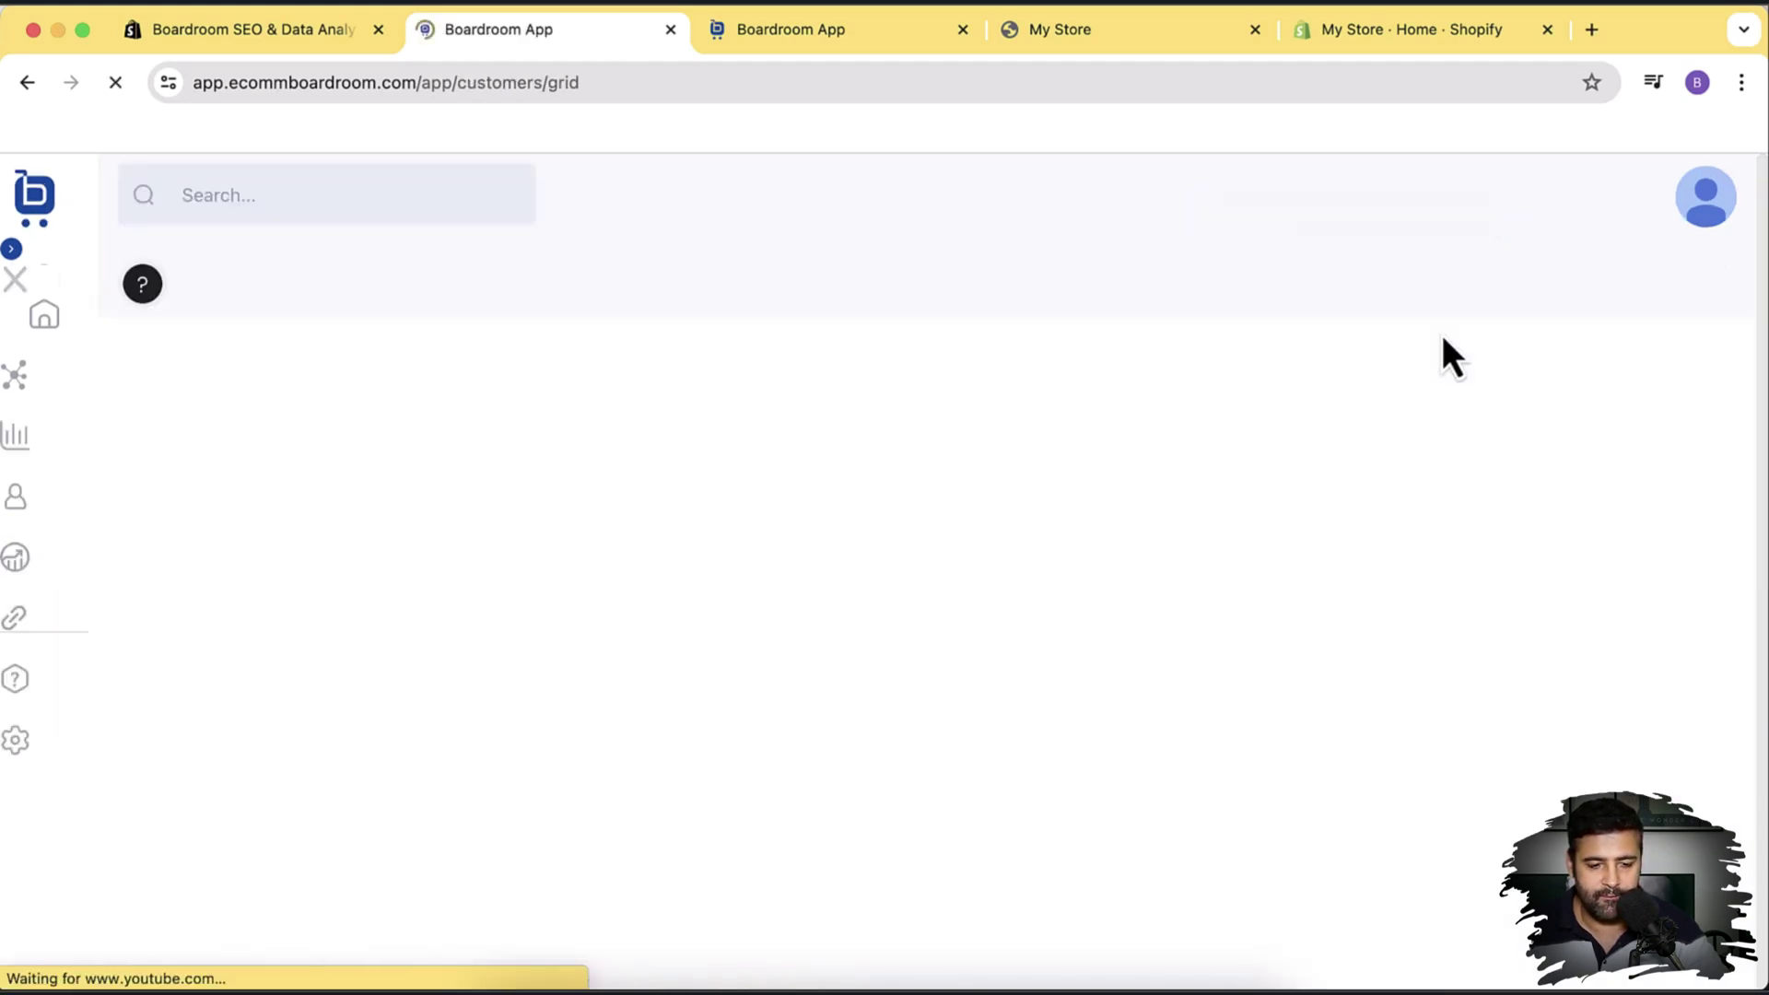
pyautogui.scroll(-4, 1256, 339)
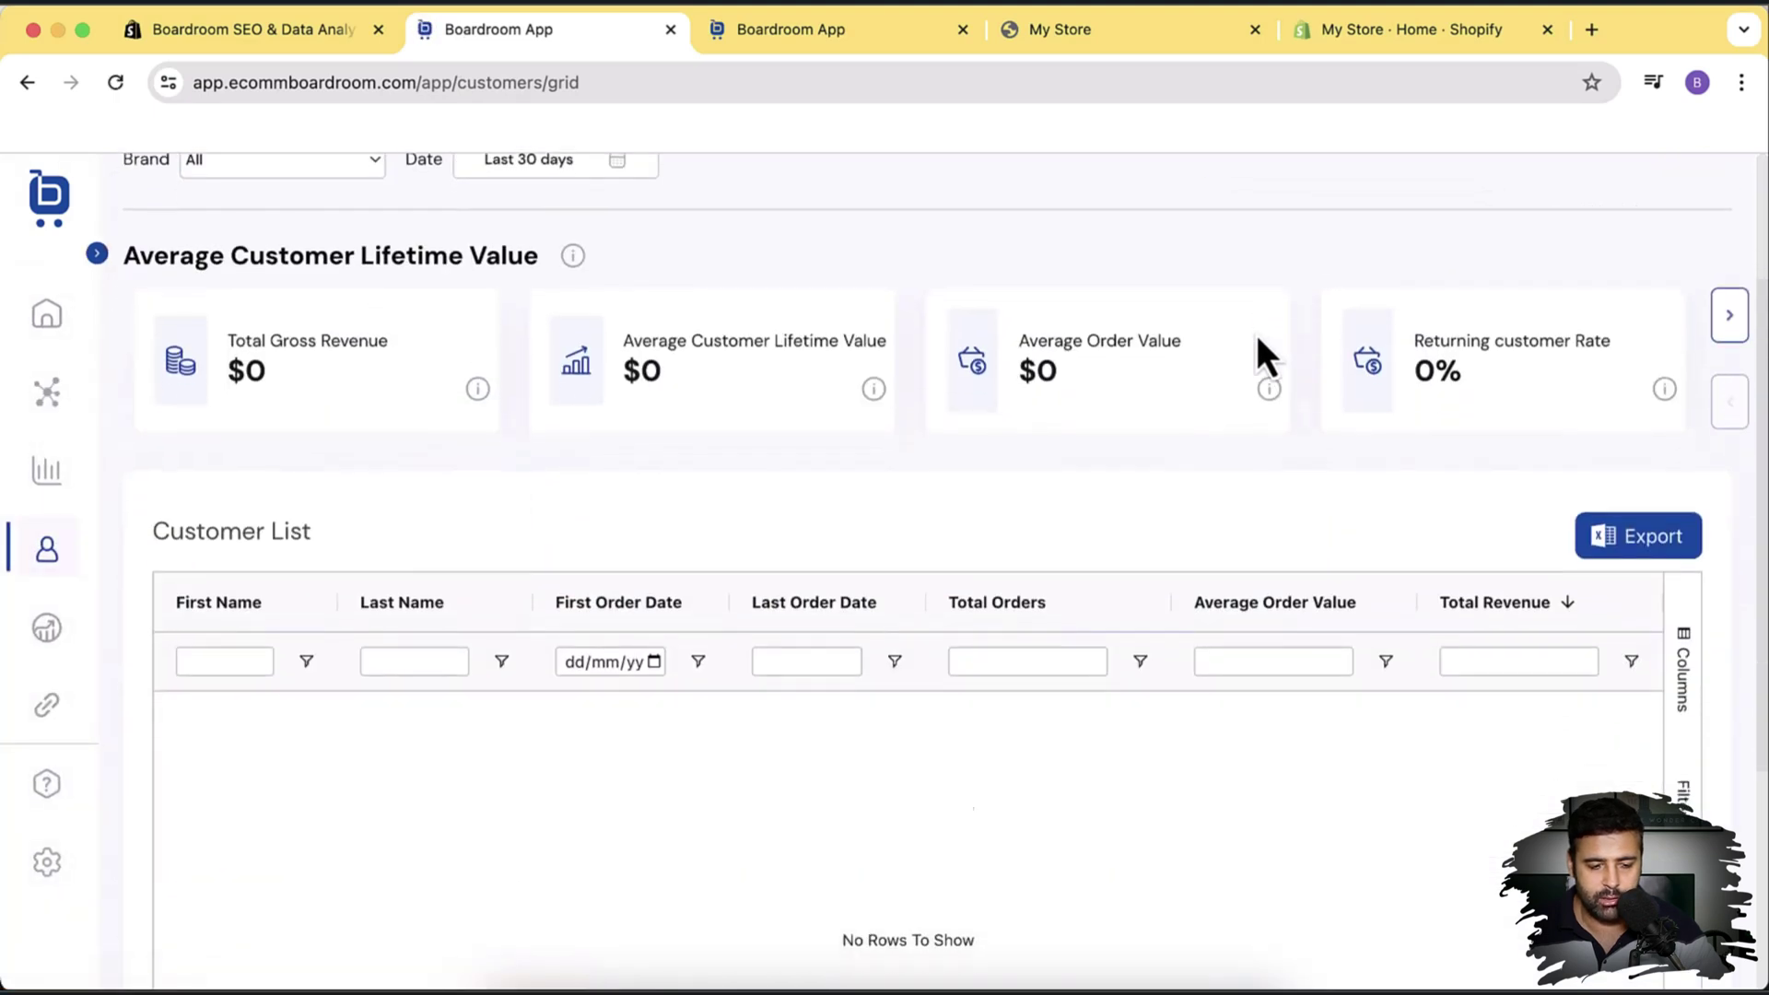
pyautogui.scroll(3, 1257, 370)
pyautogui.scroll(1, 355, 536)
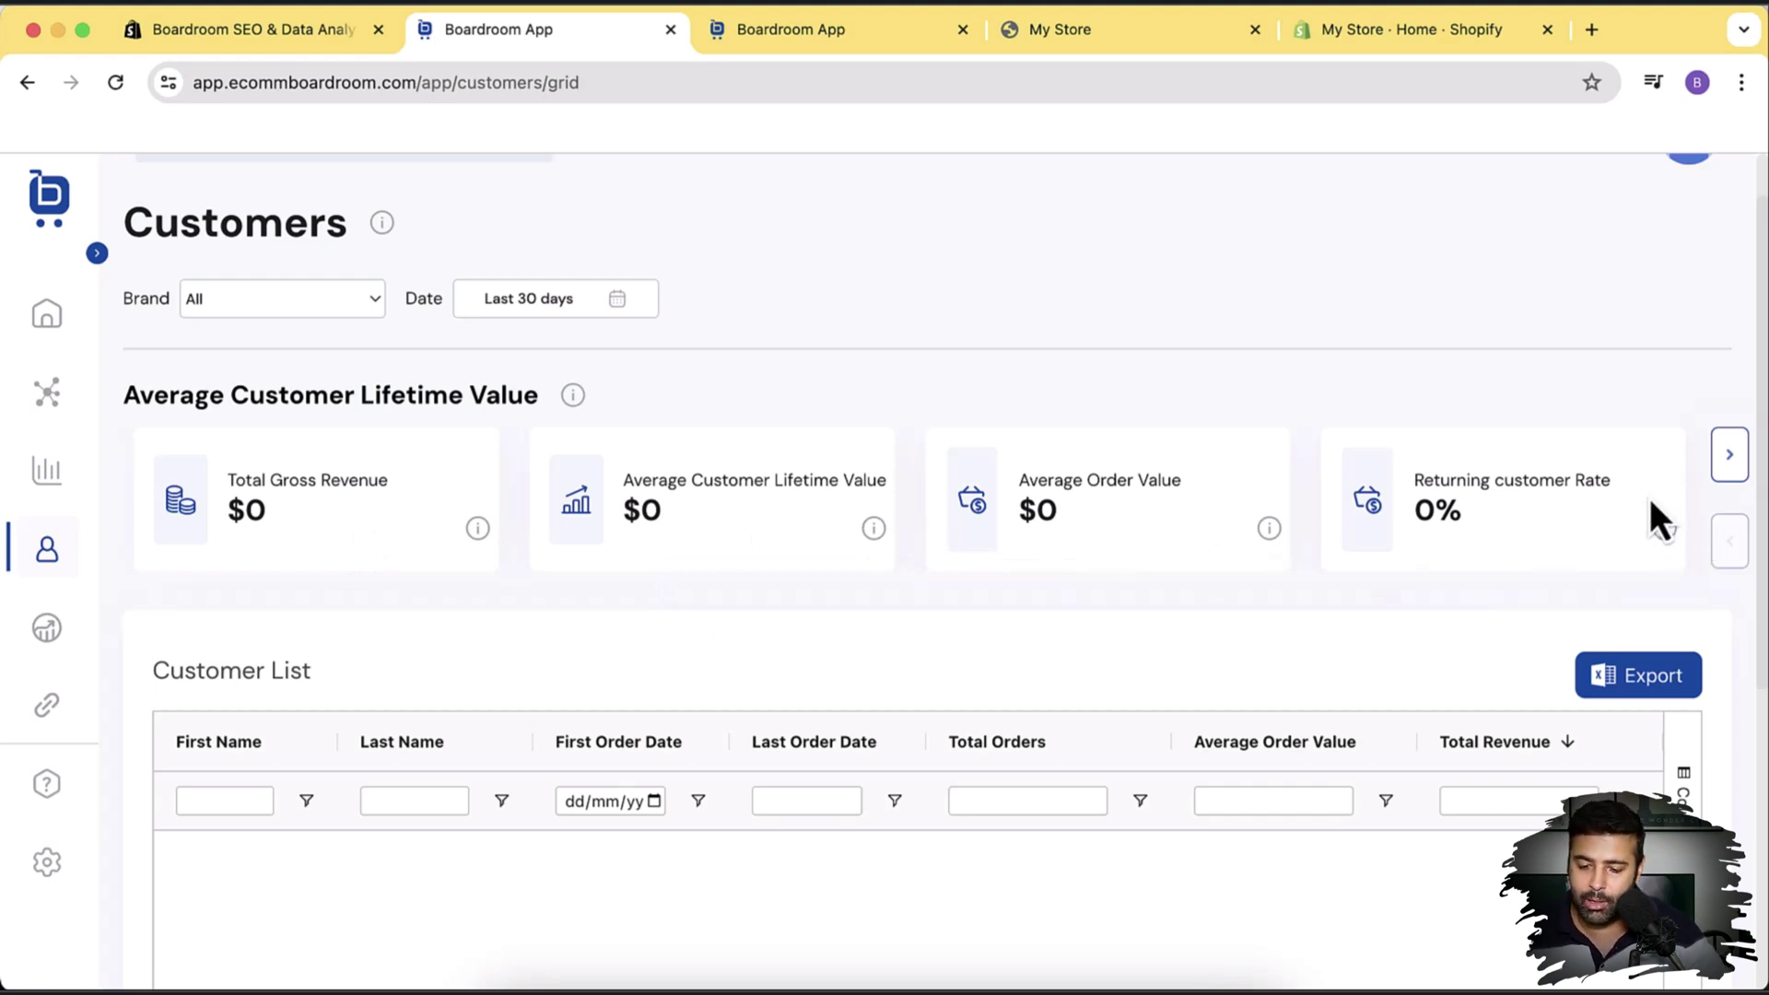
# Step: Page the metric cards to Total # of Customers, then go to Customer Segments
pyautogui.click(1727, 460)
pyautogui.click(1726, 463)
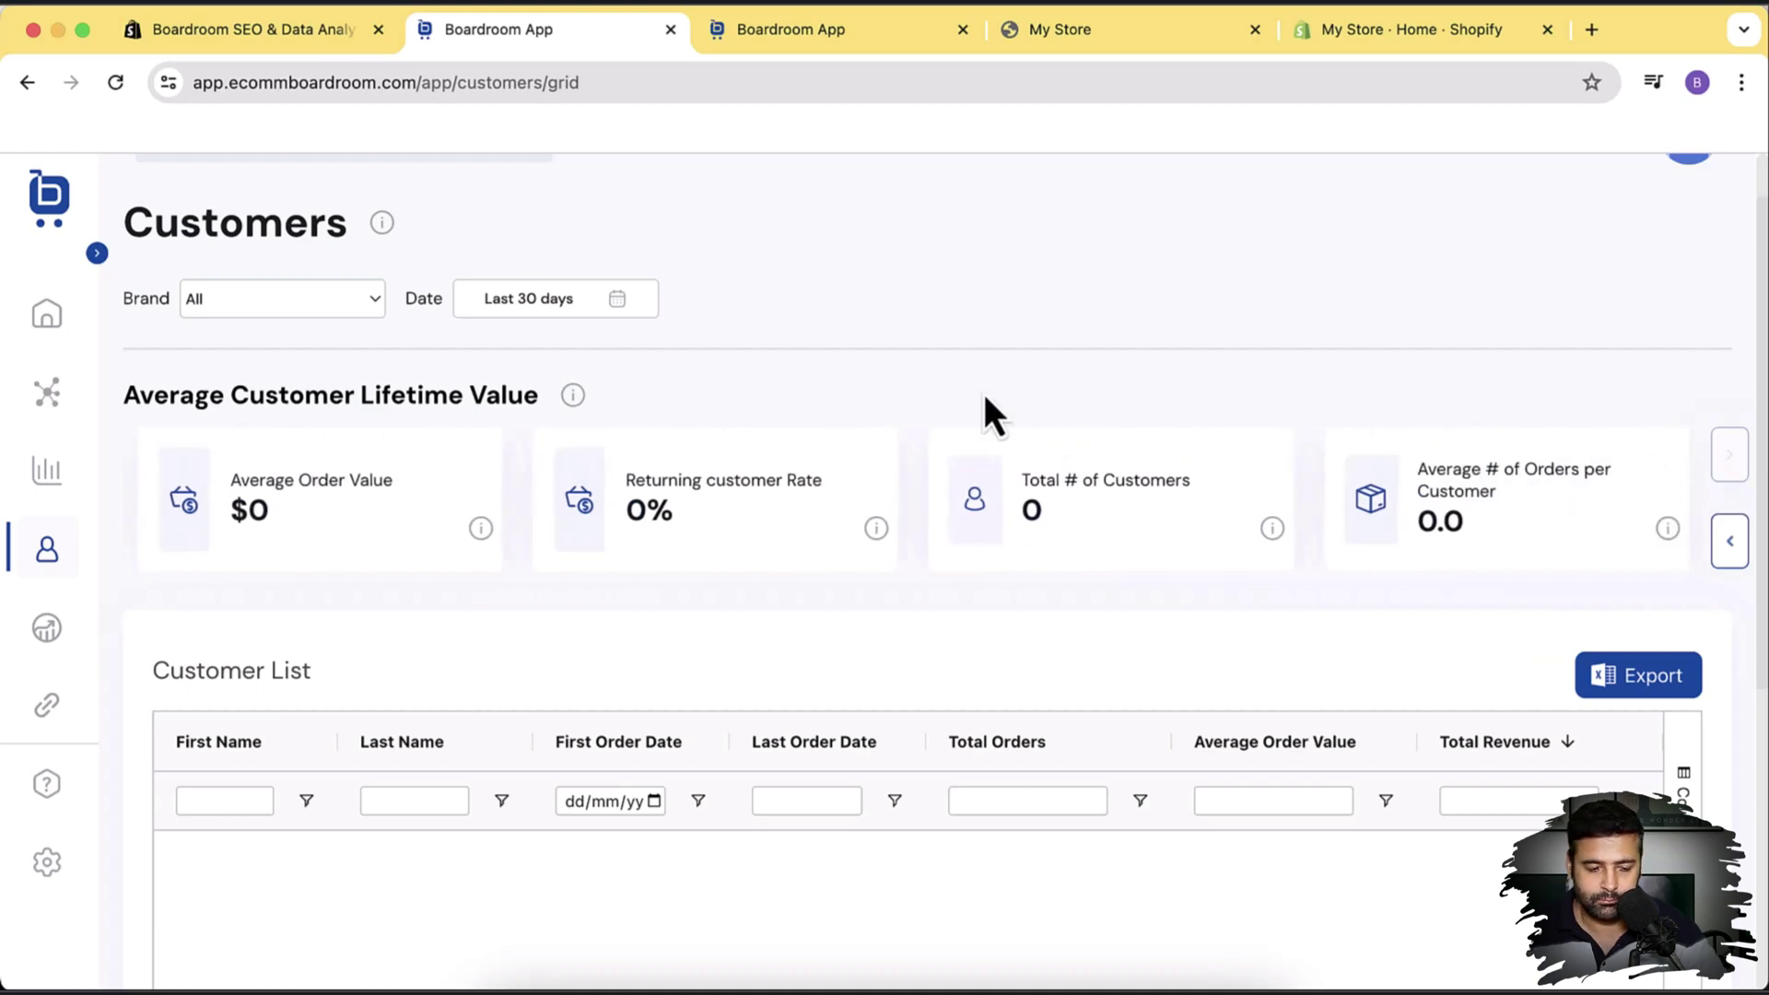
pyautogui.click(25, 579)
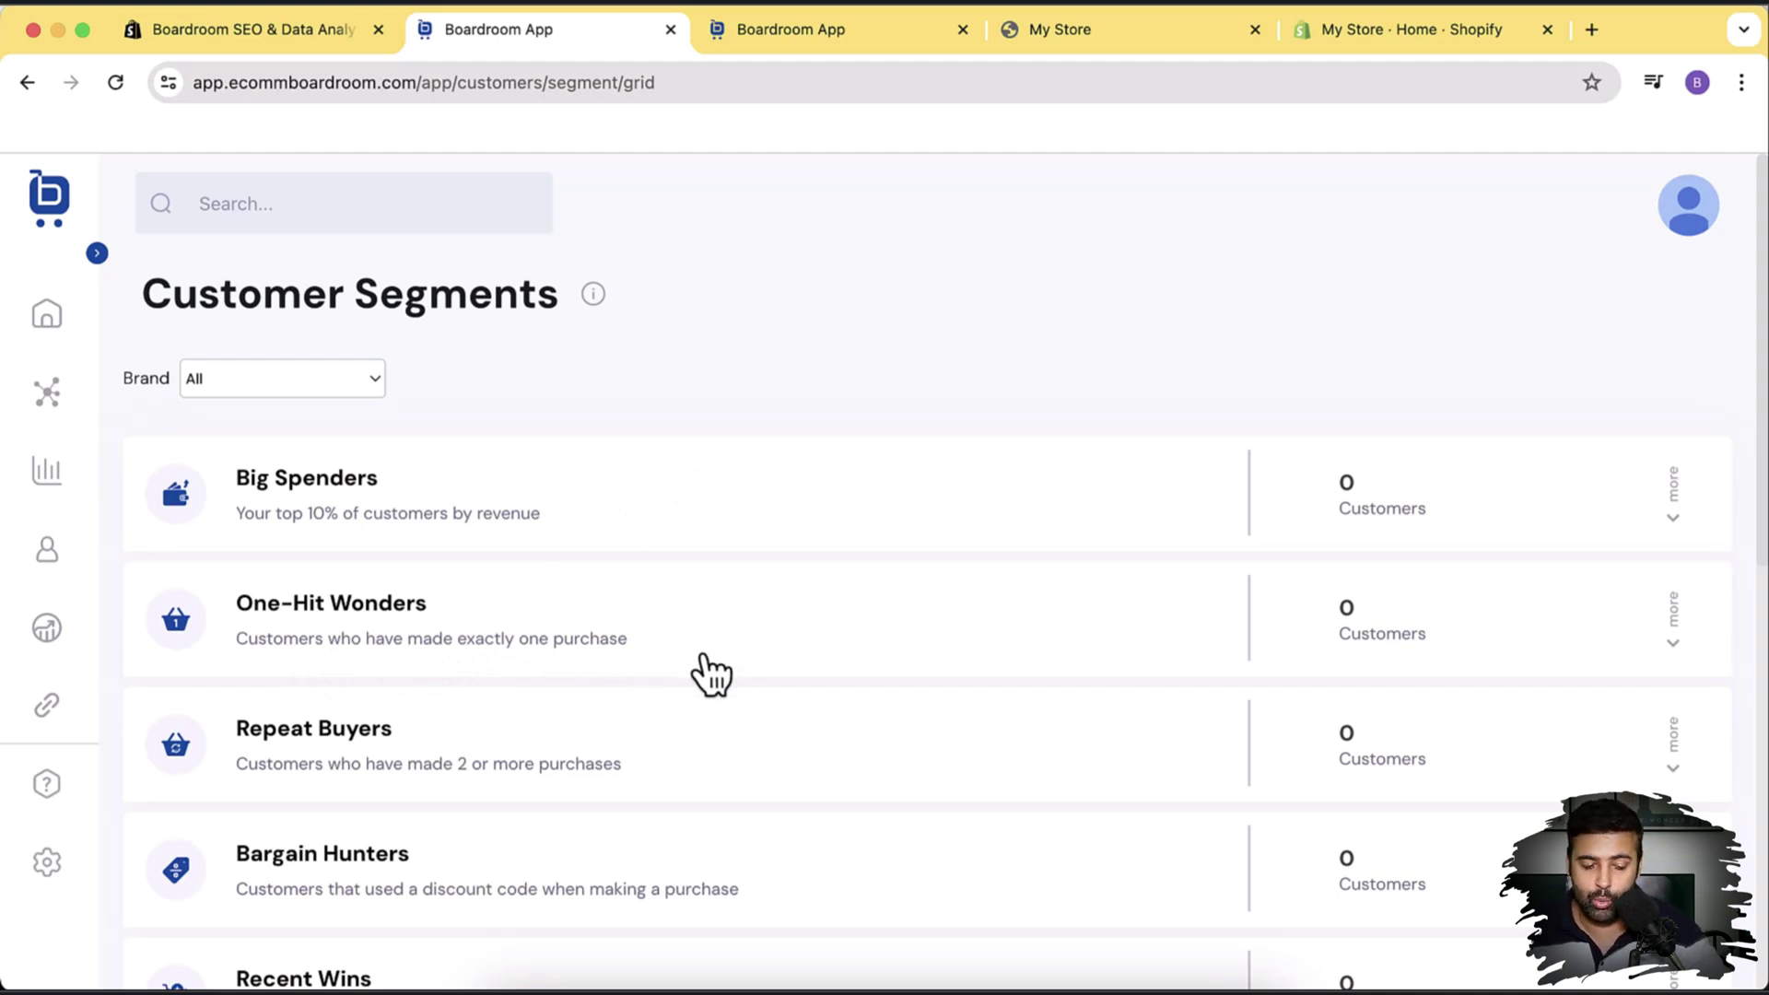
# Step: Scroll the segments down to Recent Wins, Fading Fast and Sales by Day of the Week
pyautogui.scroll(-2, 950, 590)
pyautogui.scroll(-3, 949, 590)
pyautogui.moveTo(55, 566)
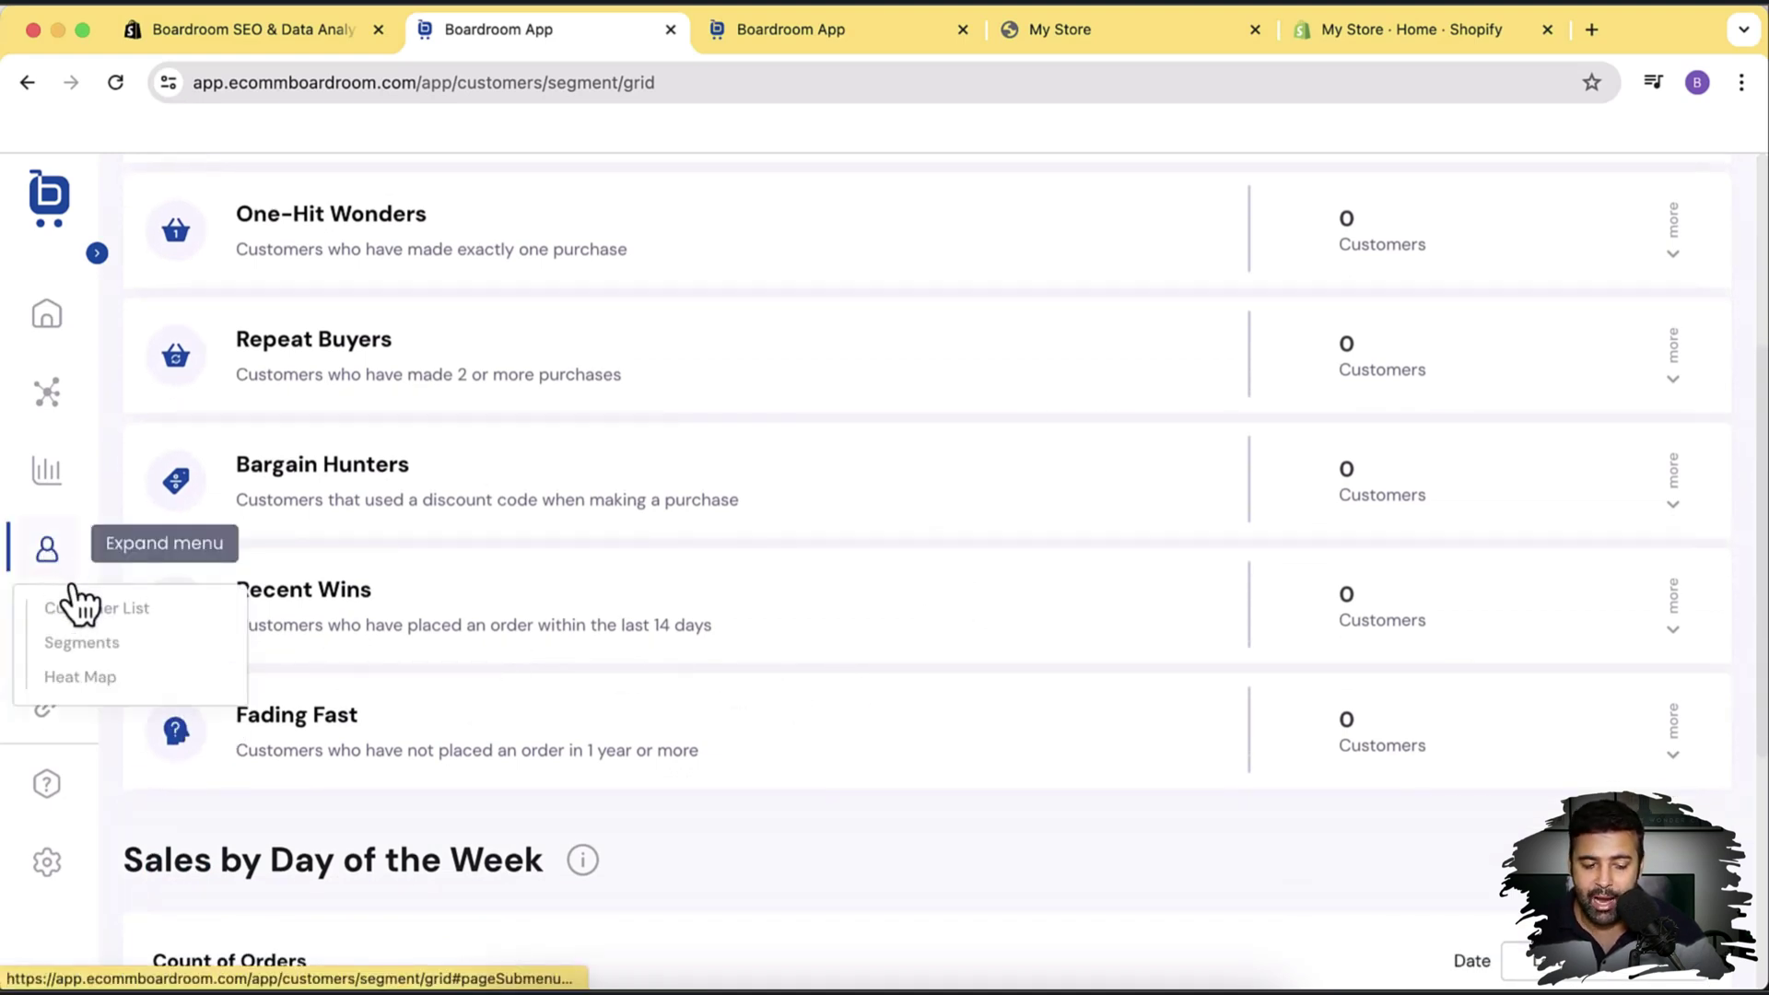
# Step: Open the Customer Heat Map, review the North America map and Top 5 Cities, and expand the sidebar
pyautogui.click(112, 680)
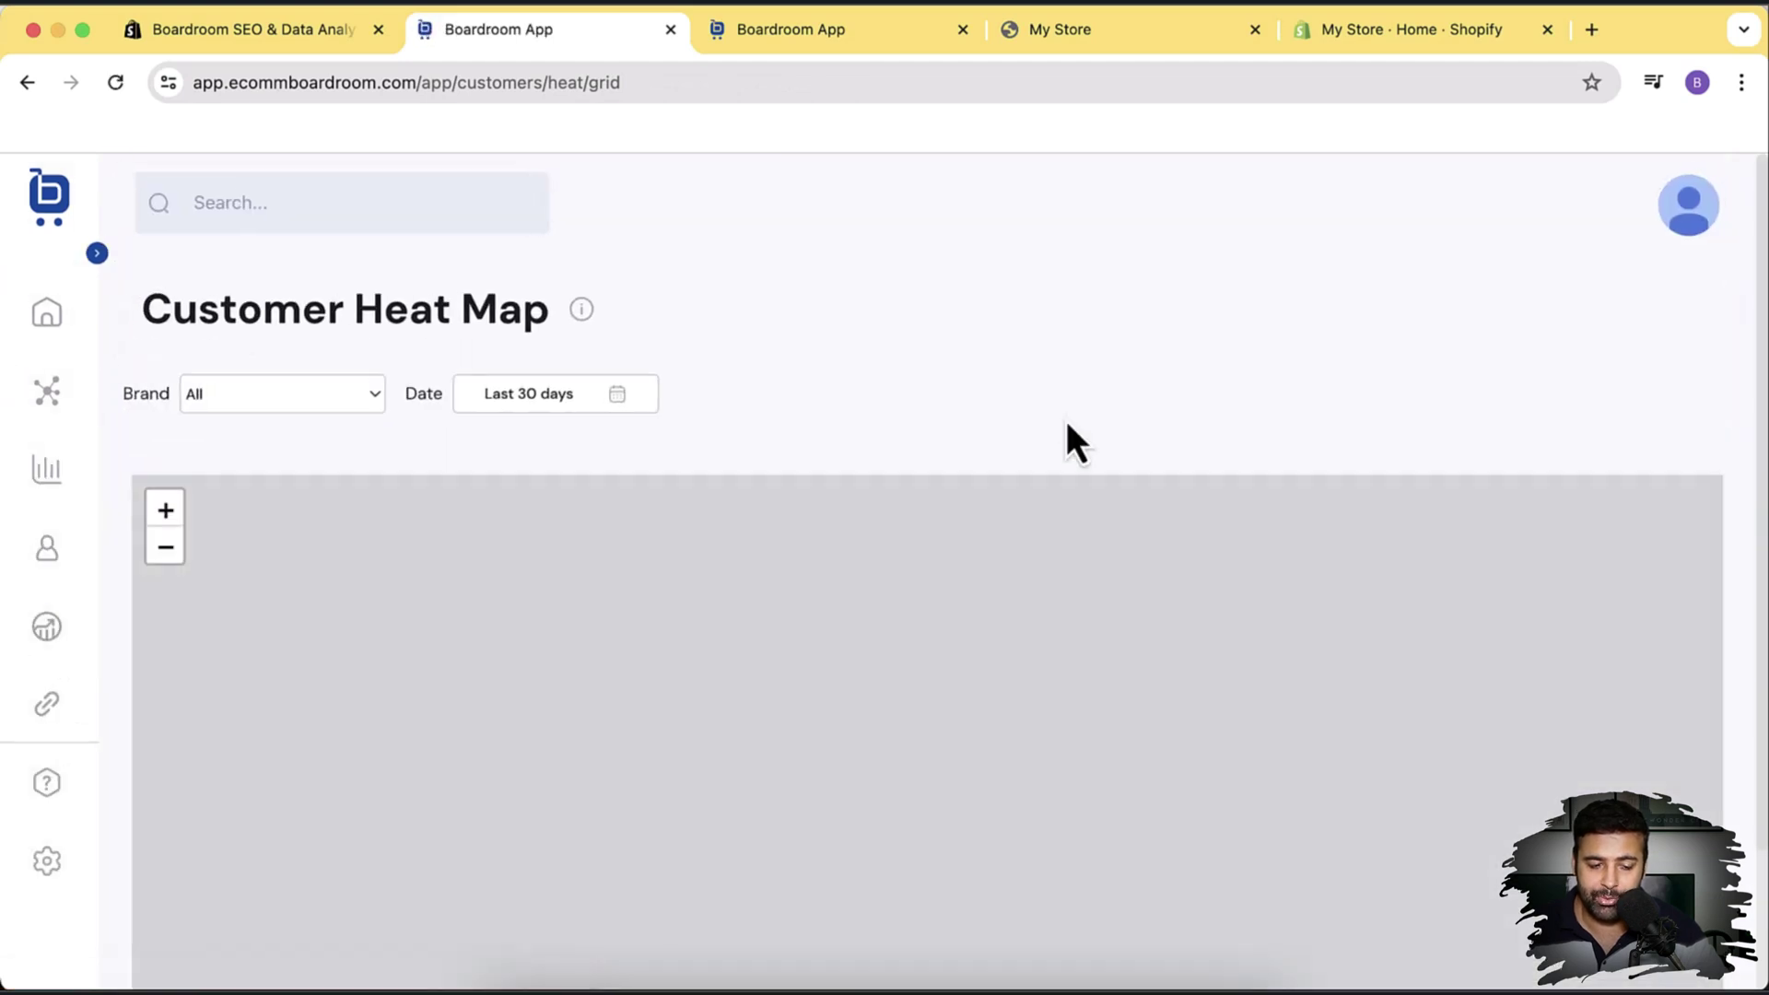
pyautogui.scroll(-3, 1649, 404)
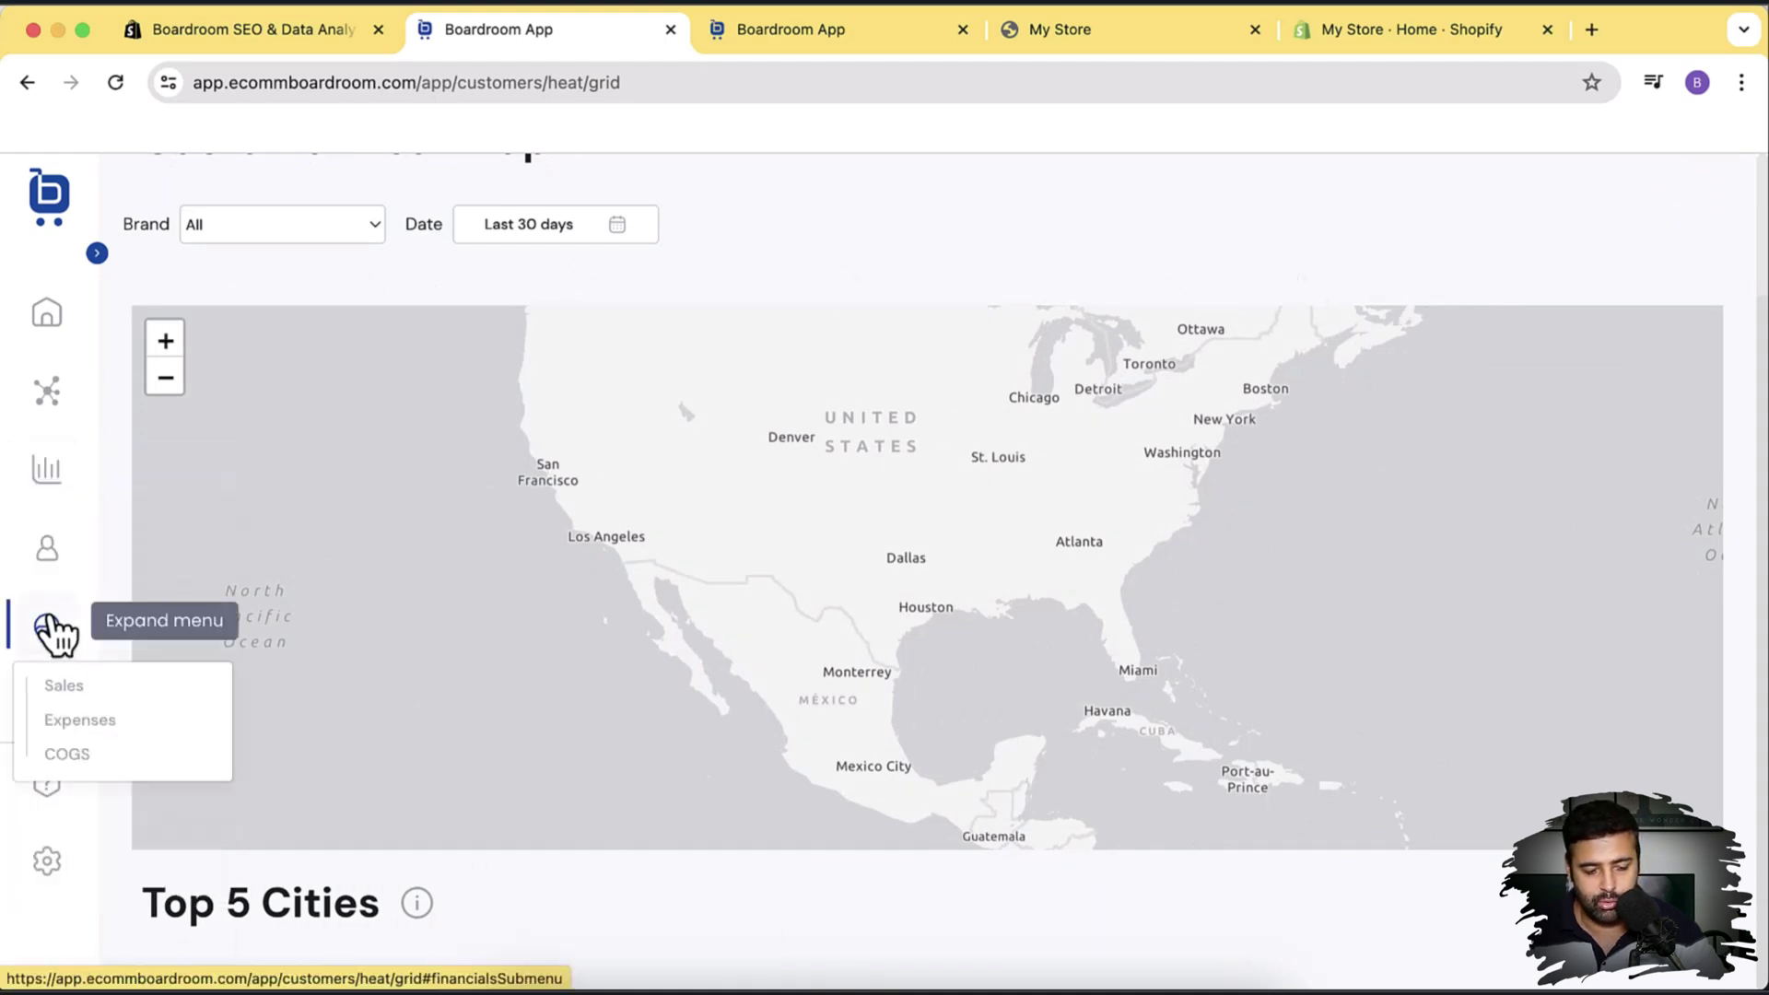
pyautogui.scroll(2, 1707, 757)
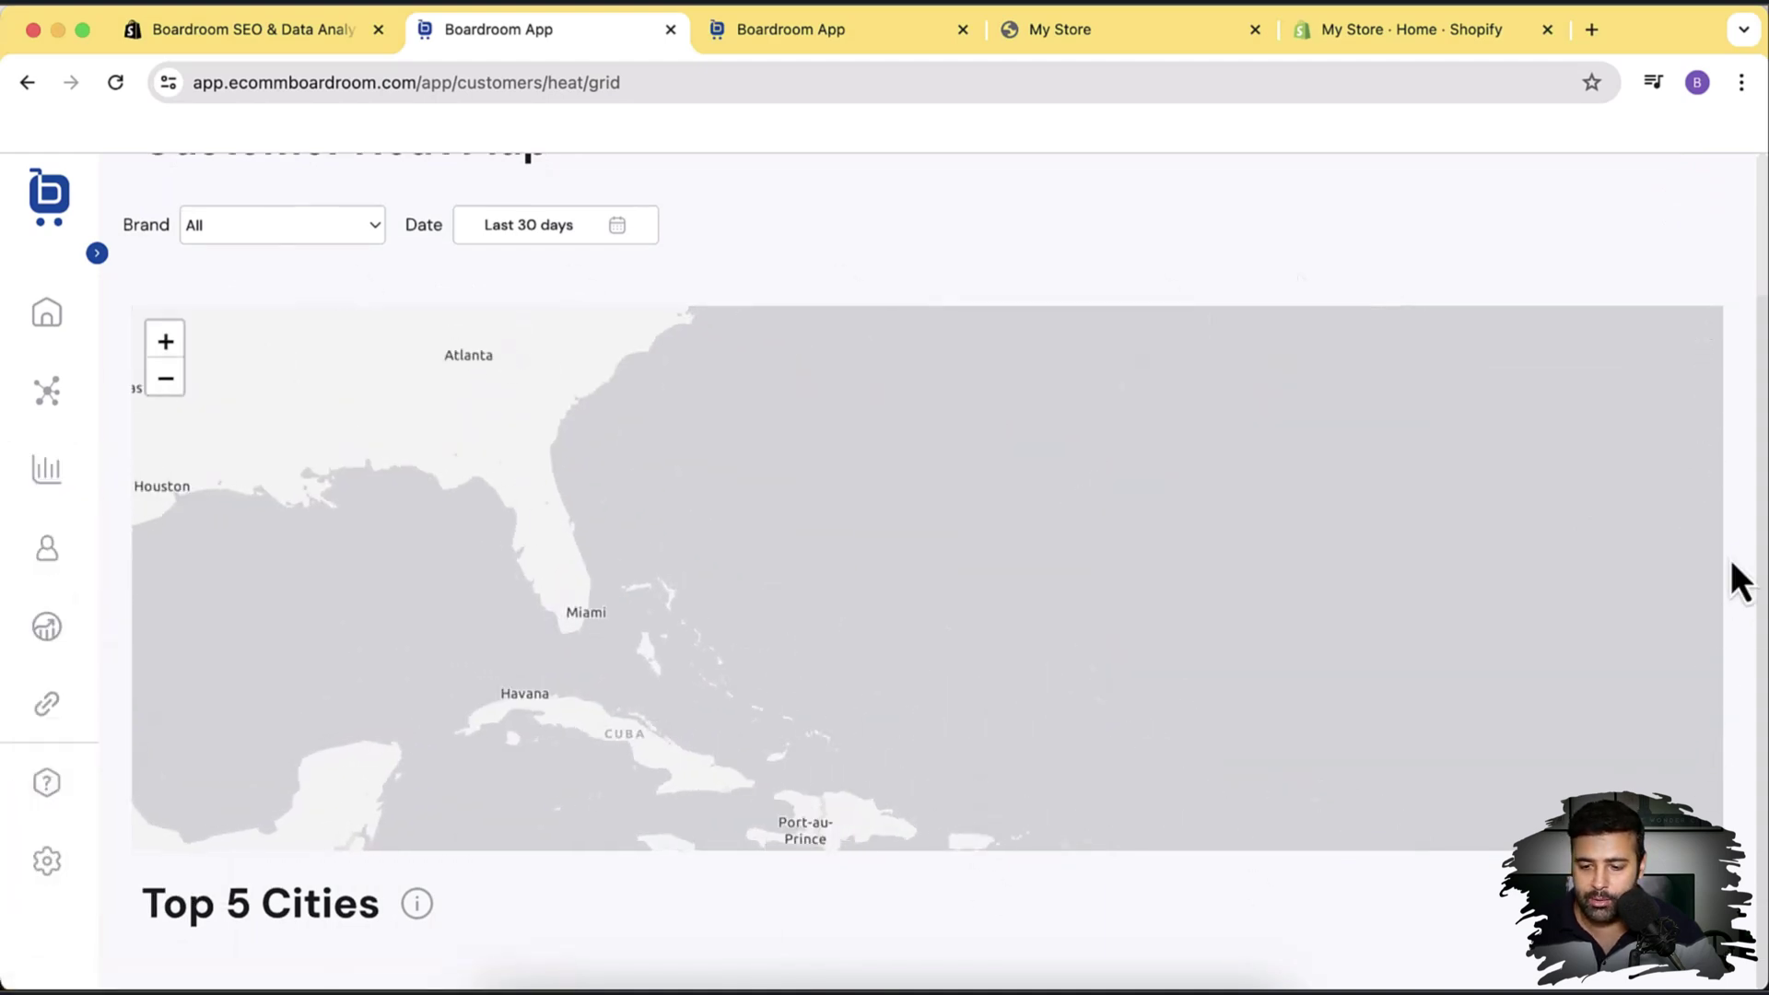
pyautogui.scroll(3, 1754, 525)
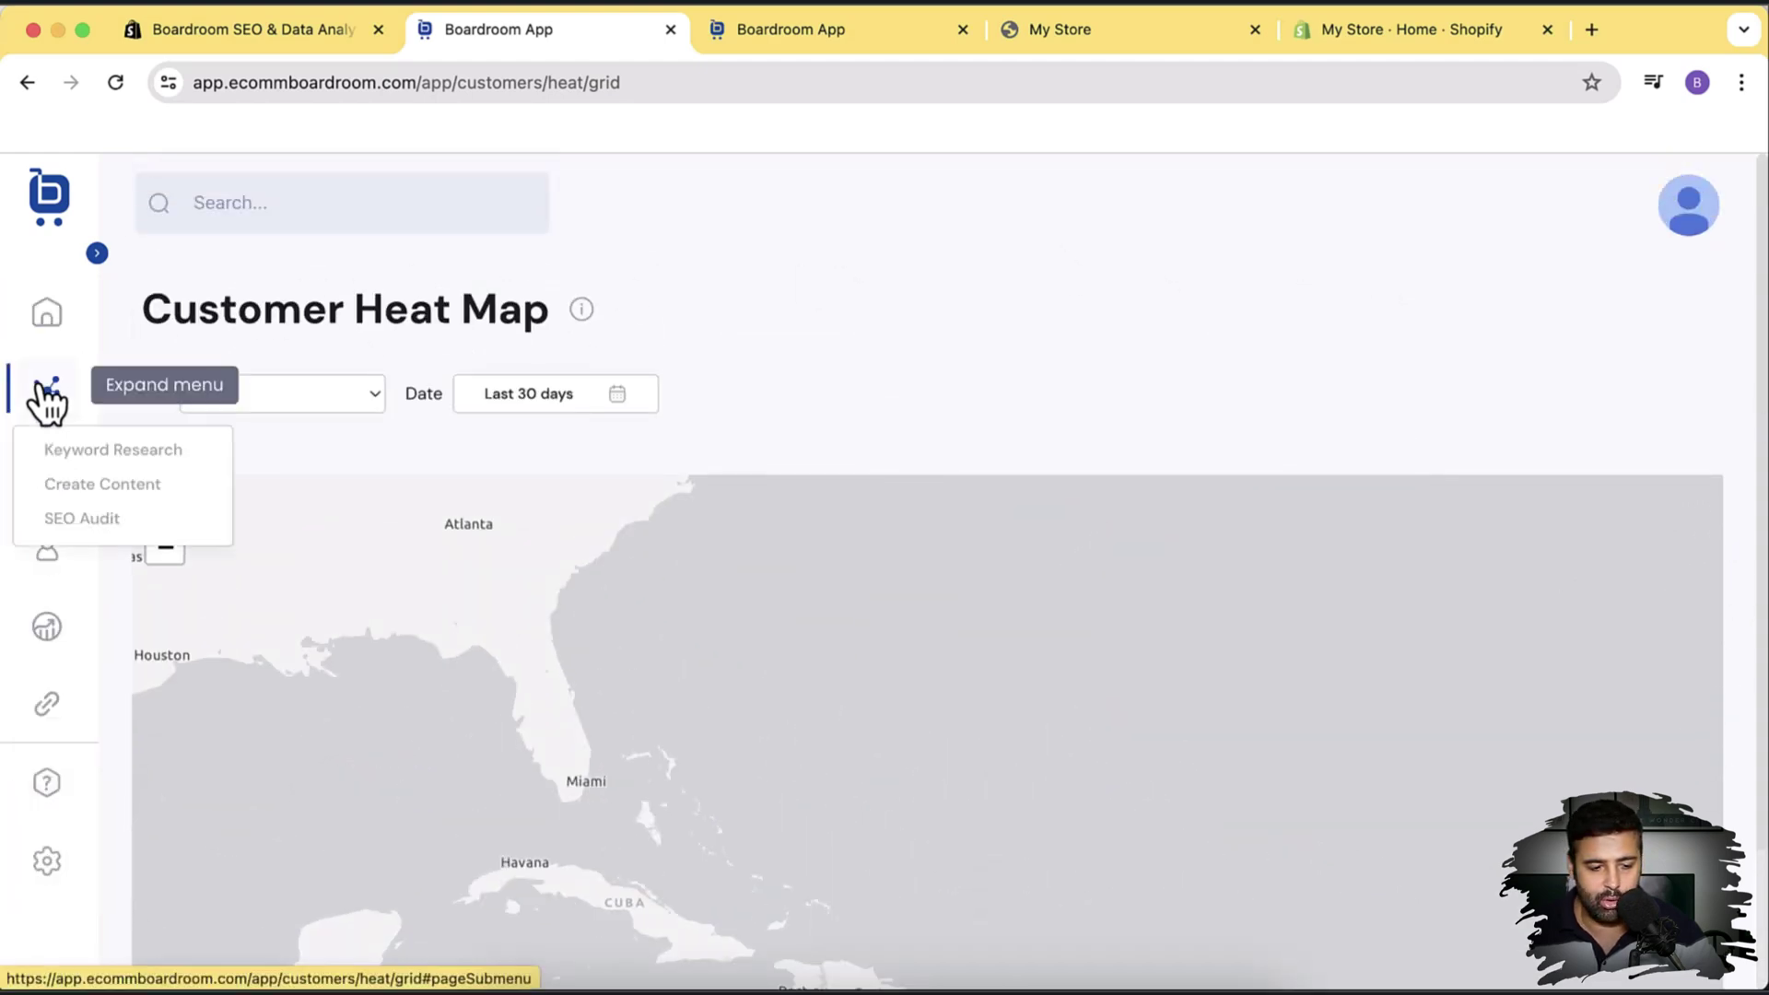
pyautogui.click(47, 318)
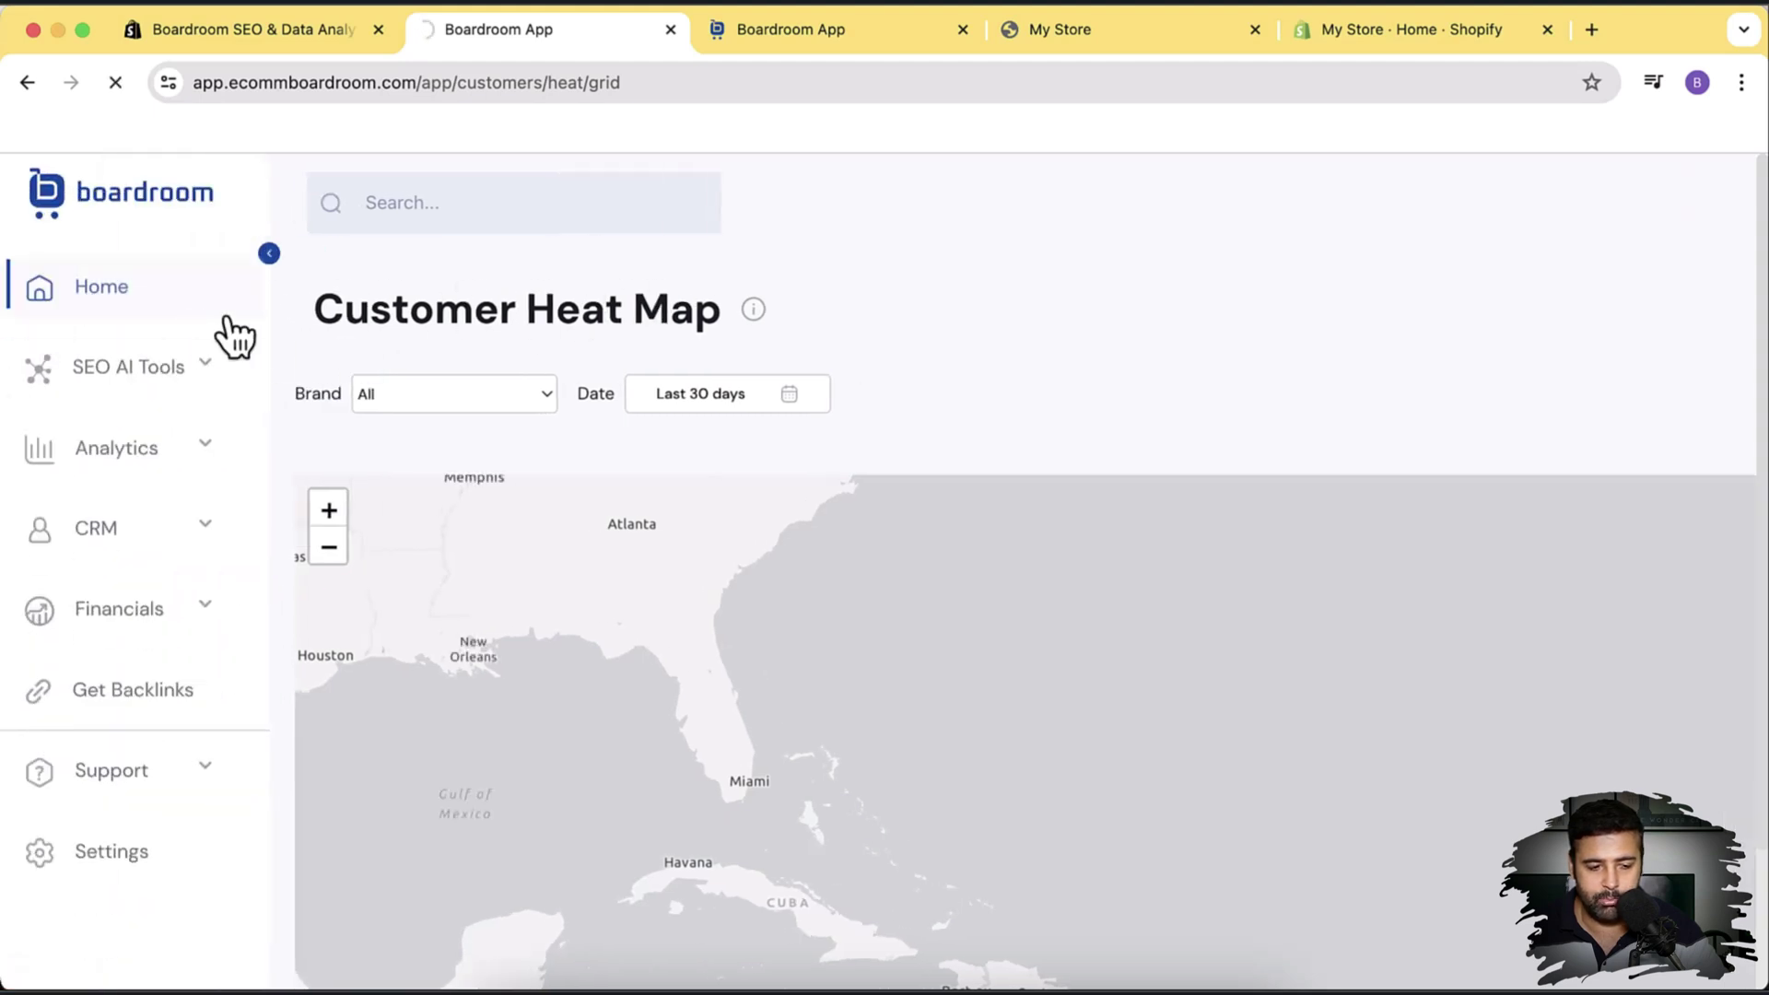
pyautogui.click(182, 307)
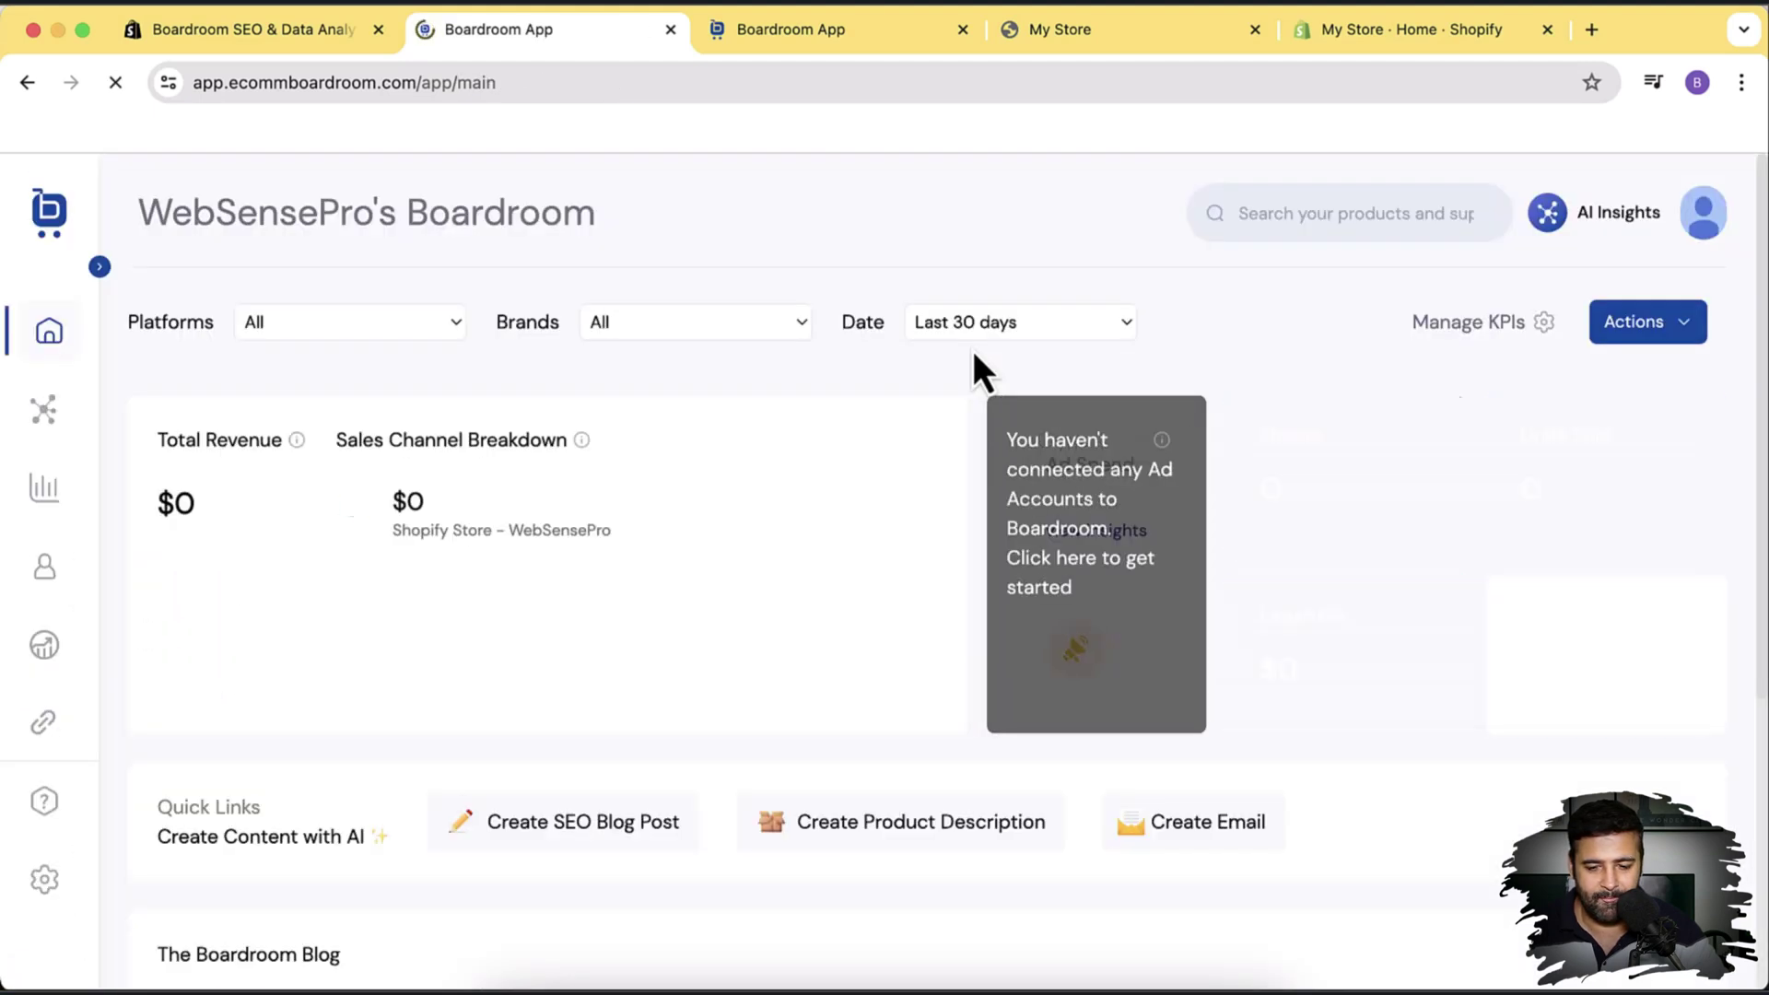
pyautogui.click(1580, 226)
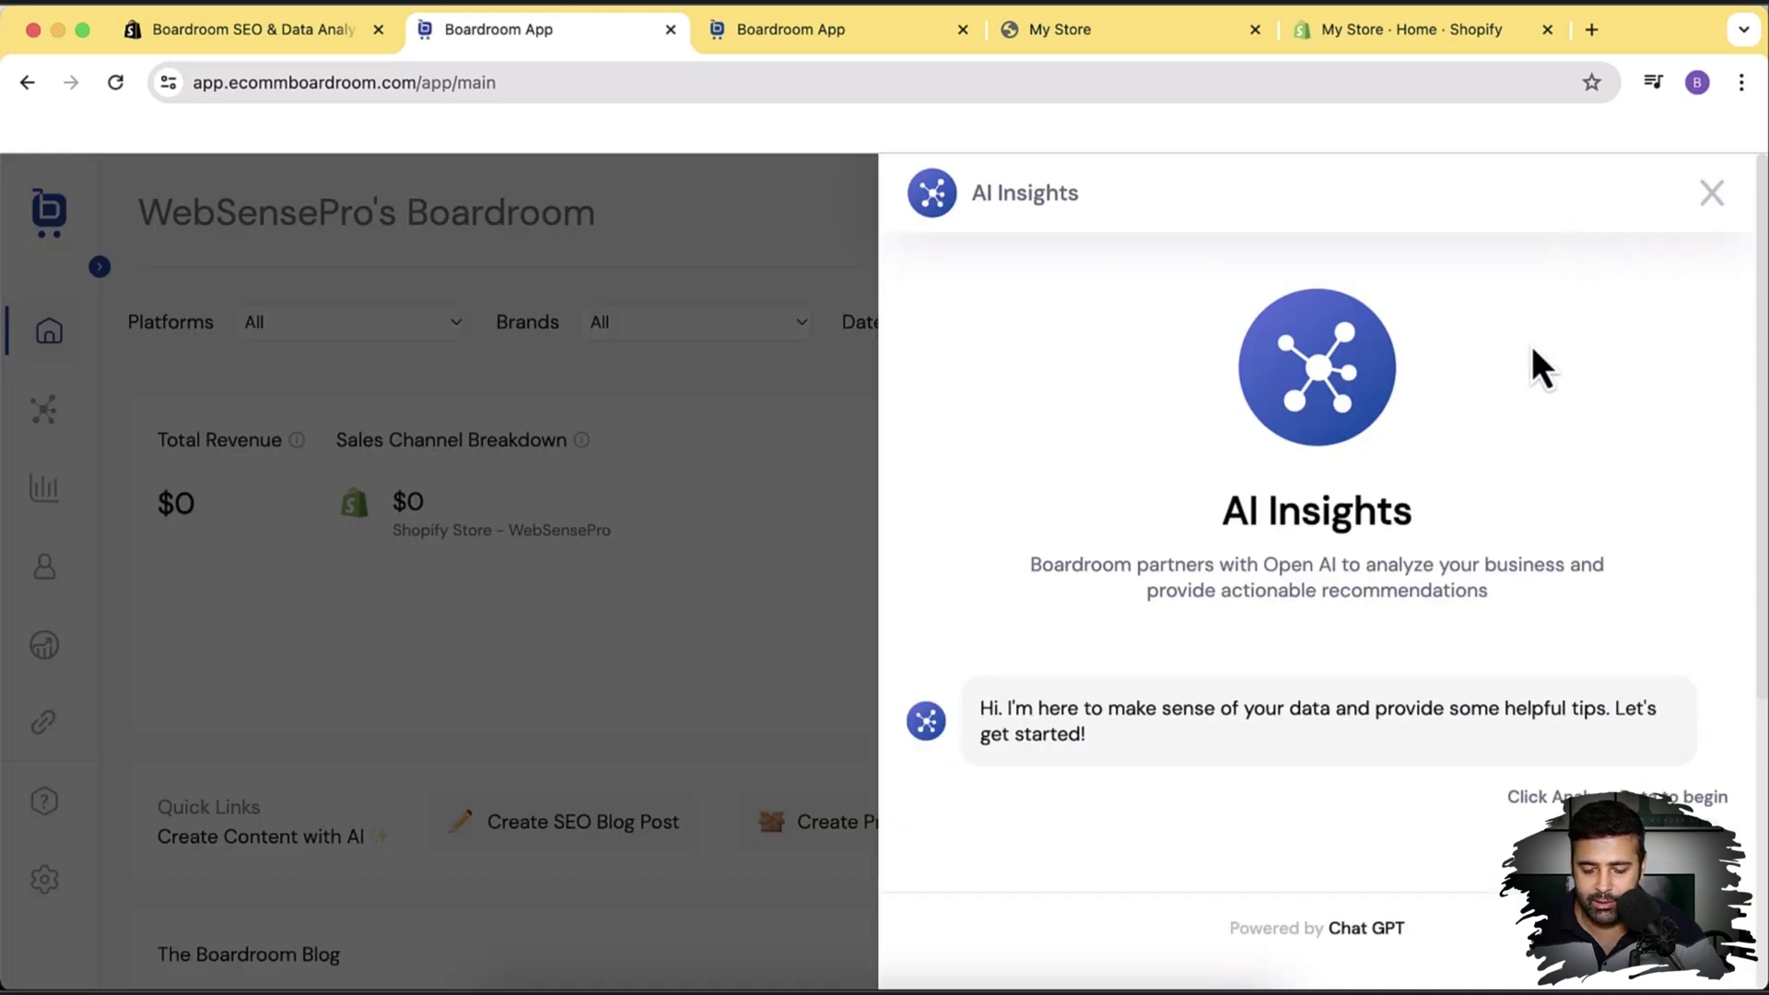
pyautogui.scroll(-1, 1531, 346)
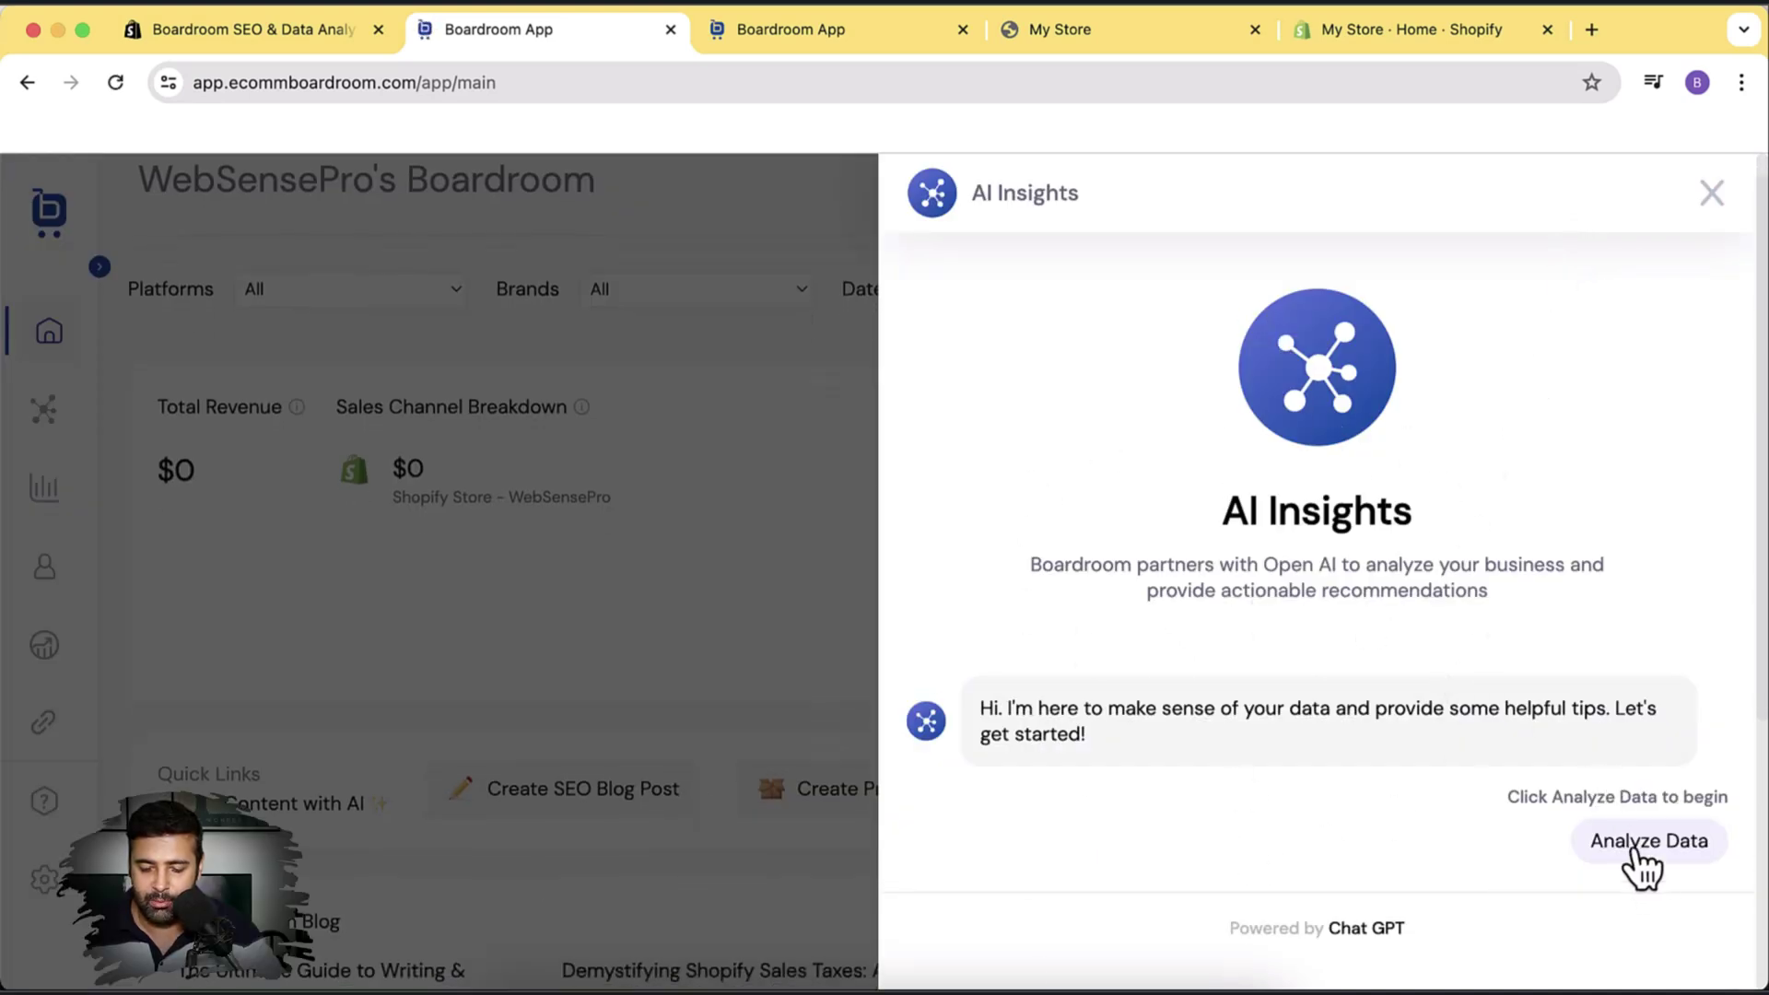
pyautogui.click(1633, 856)
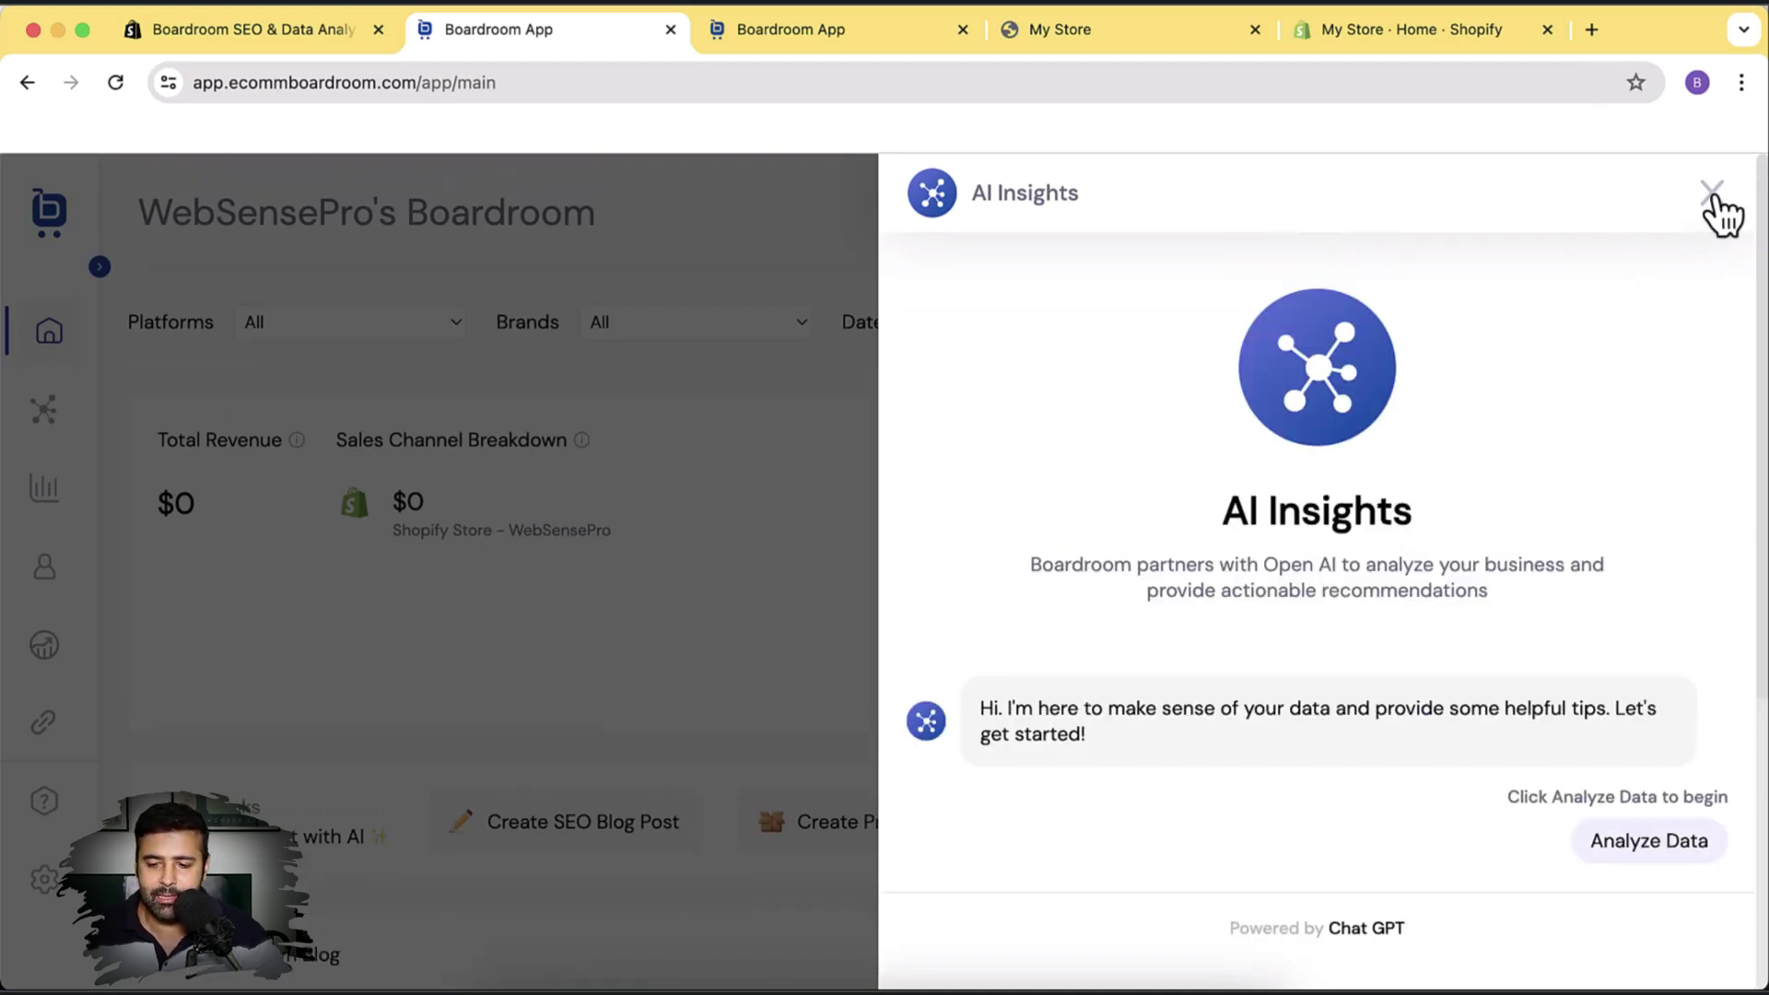
pyautogui.click(1712, 193)
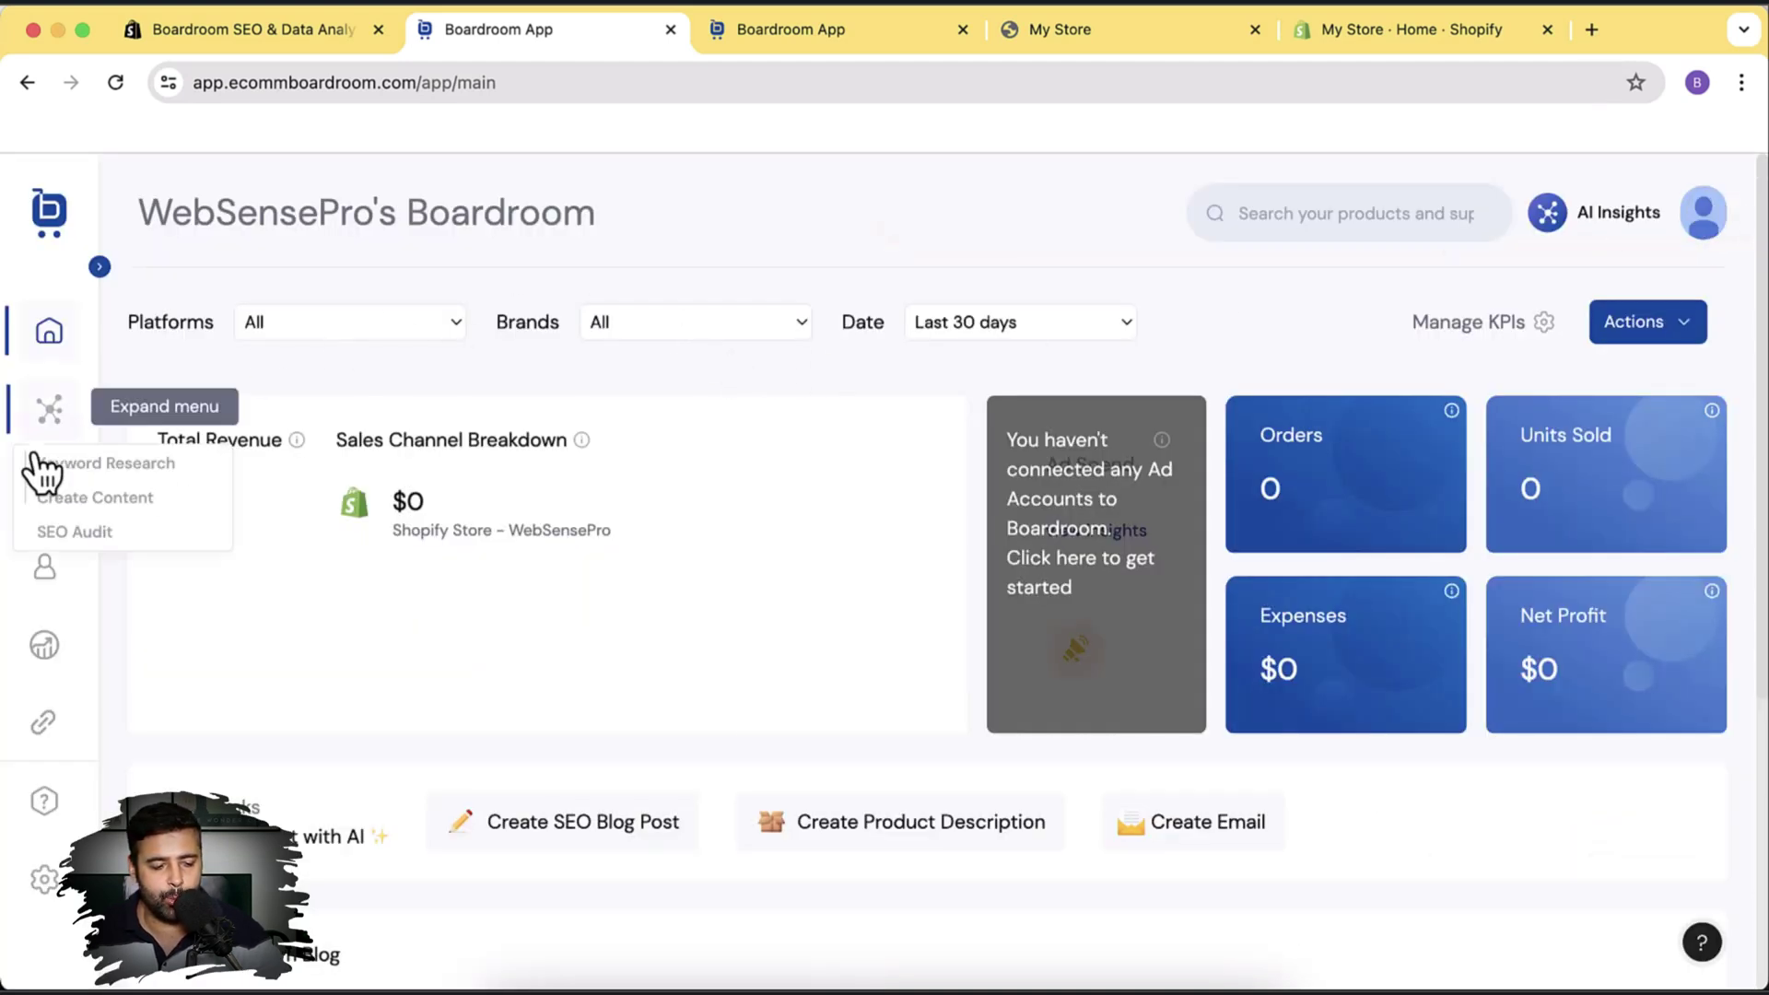
# Step: Open the Link Builder backlink order form (News sites, DA20+, $85 per link, quantity 1) and review it
pyautogui.moveTo(44, 565)
pyautogui.click(46, 727)
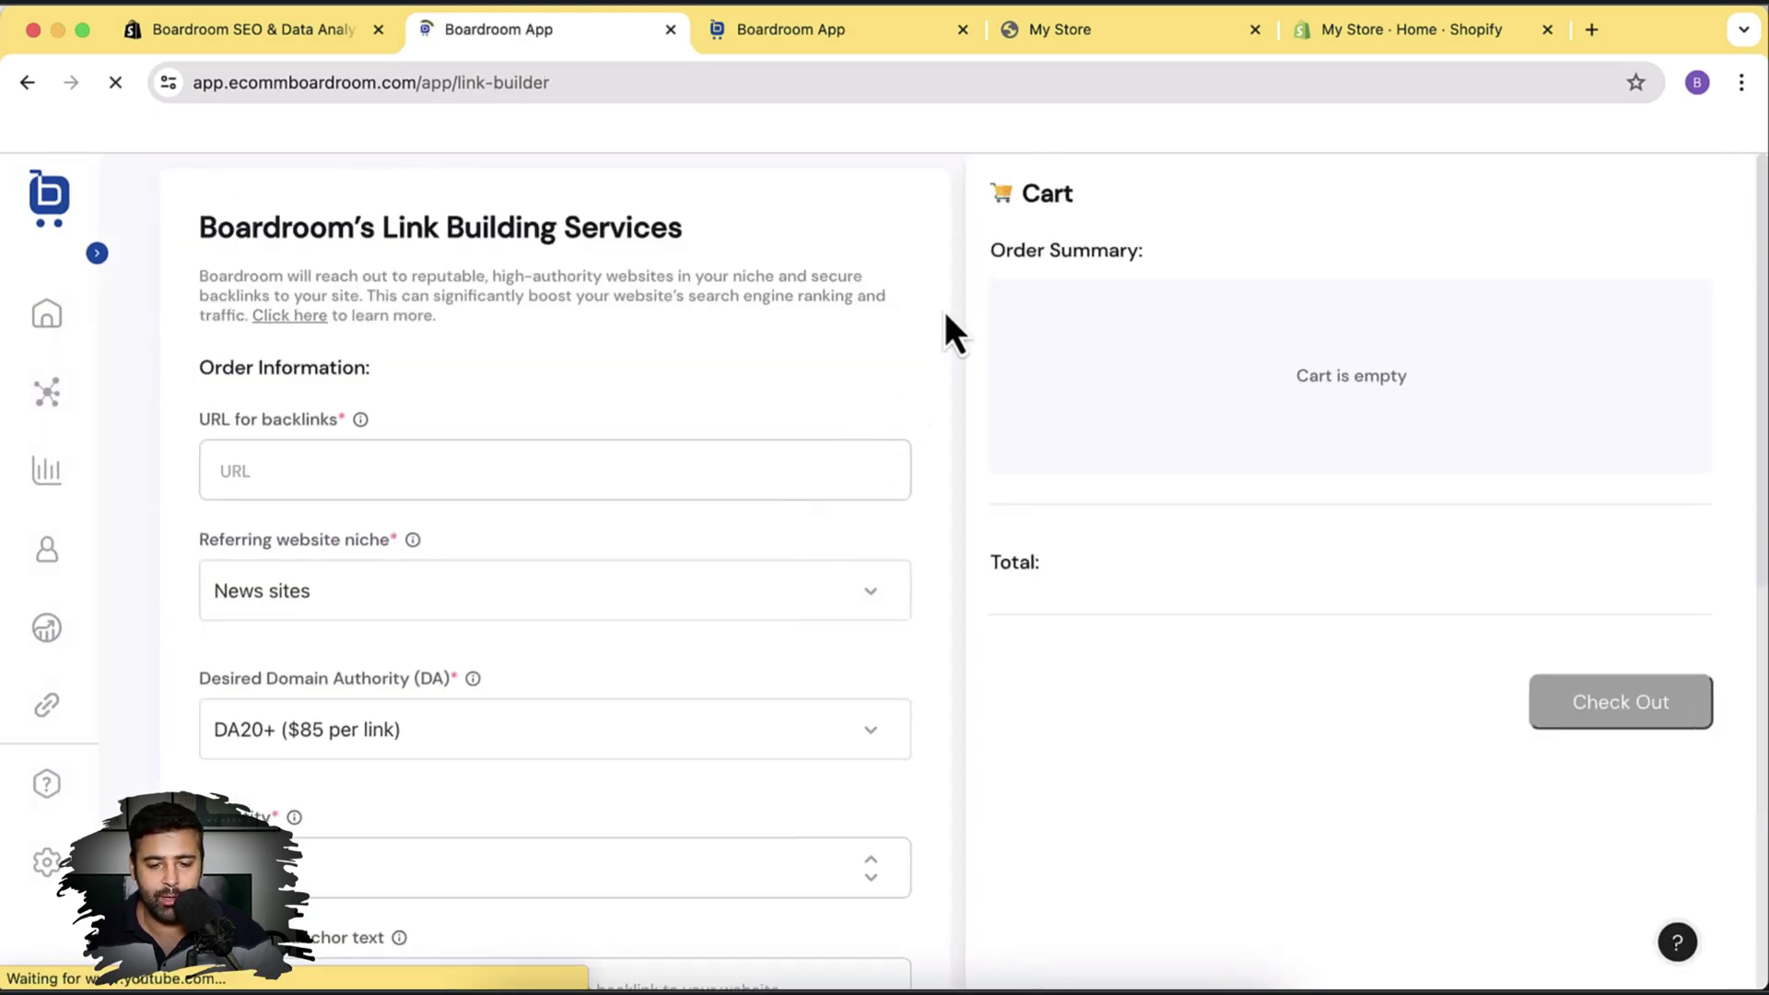
pyautogui.scroll(-4, 950, 331)
pyautogui.scroll(4, 944, 311)
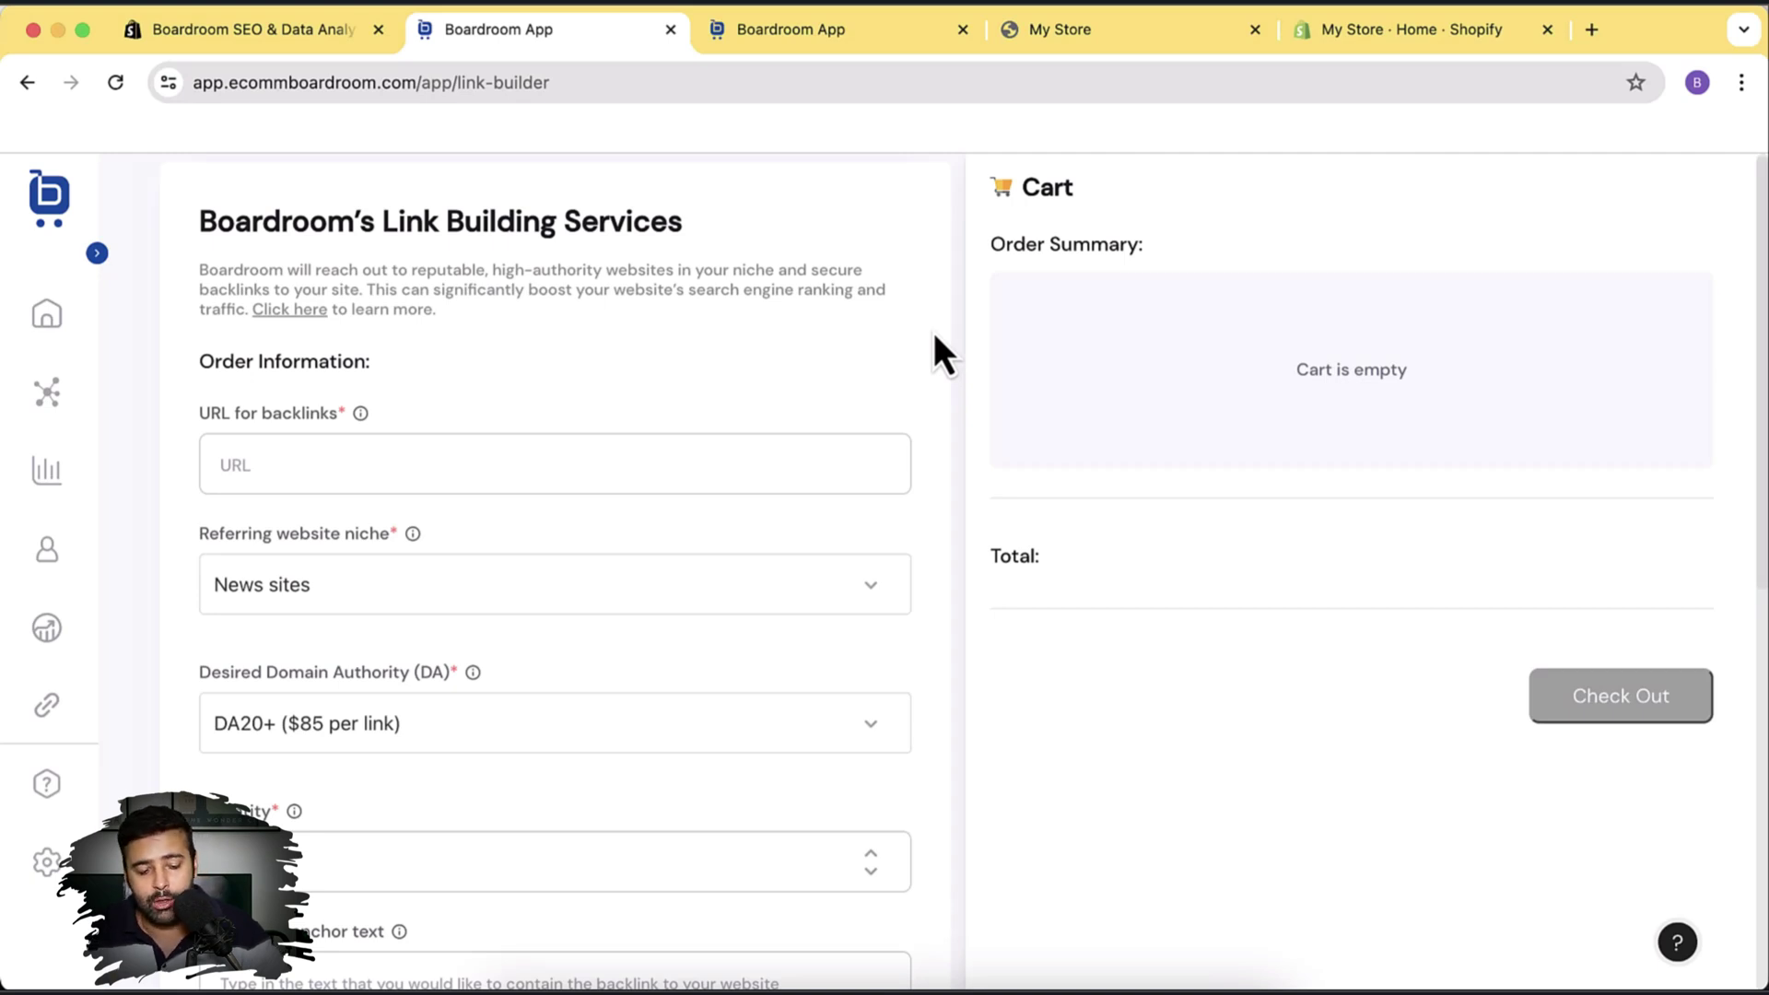
pyautogui.scroll(-3, 932, 331)
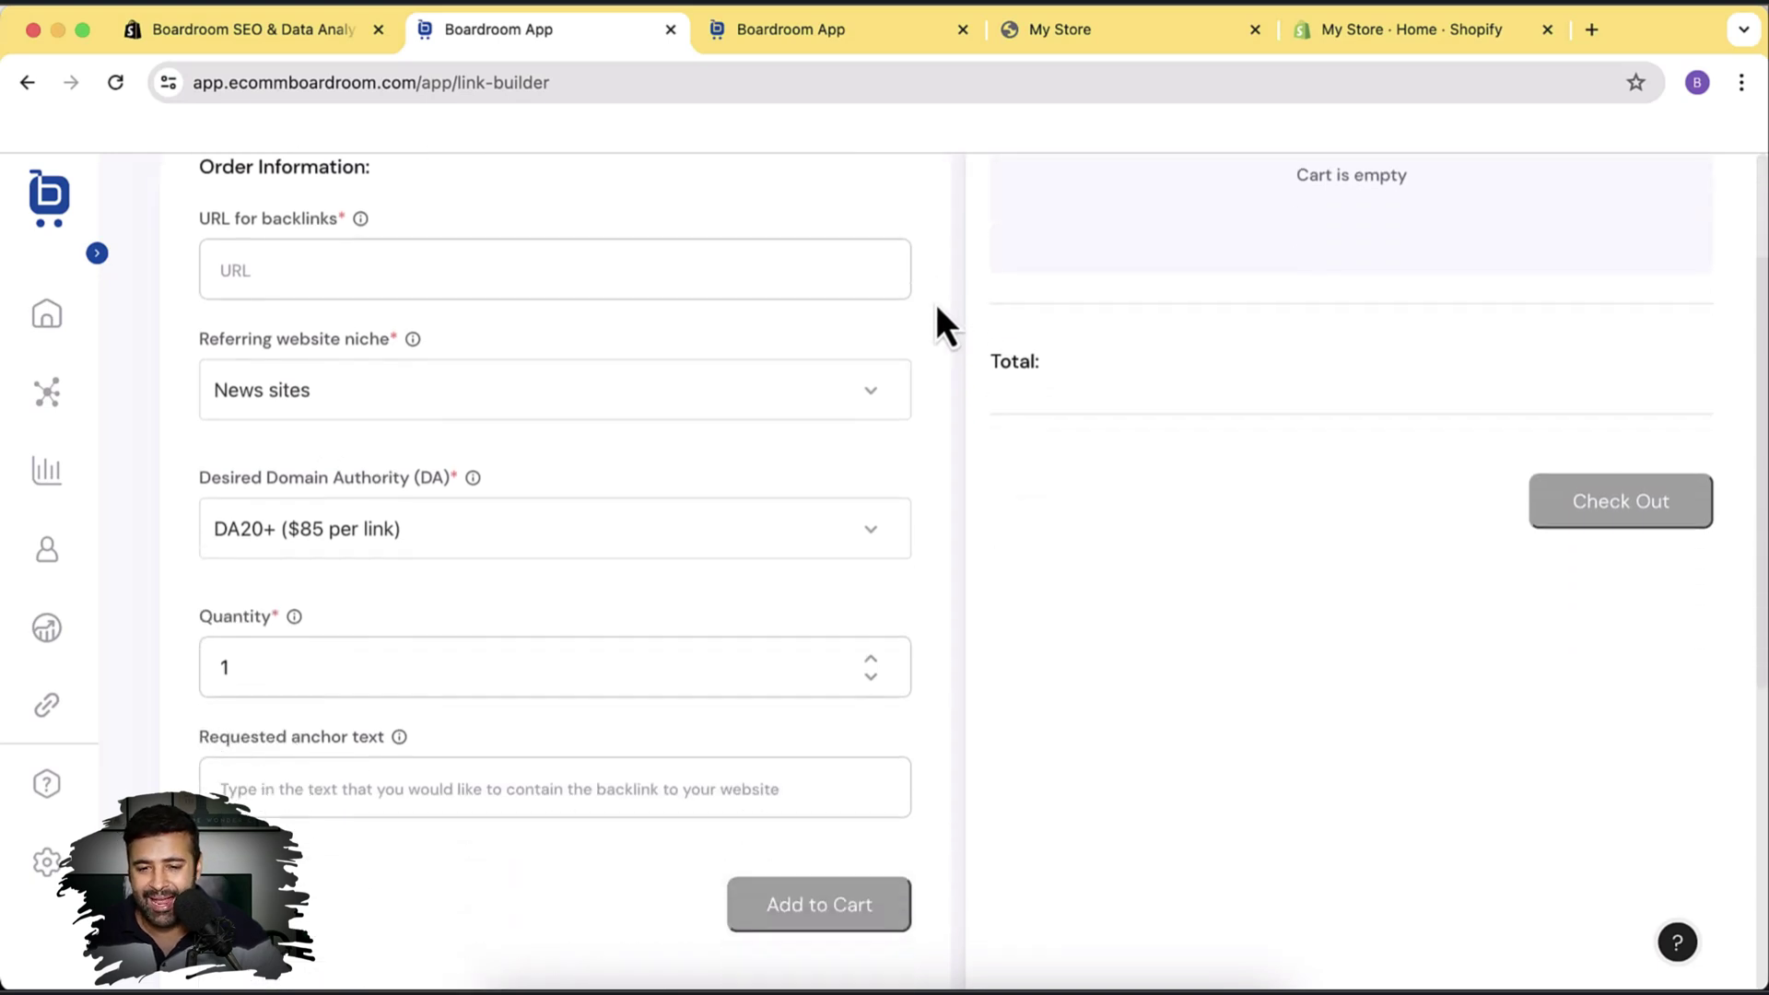
pyautogui.scroll(-1, 370, 502)
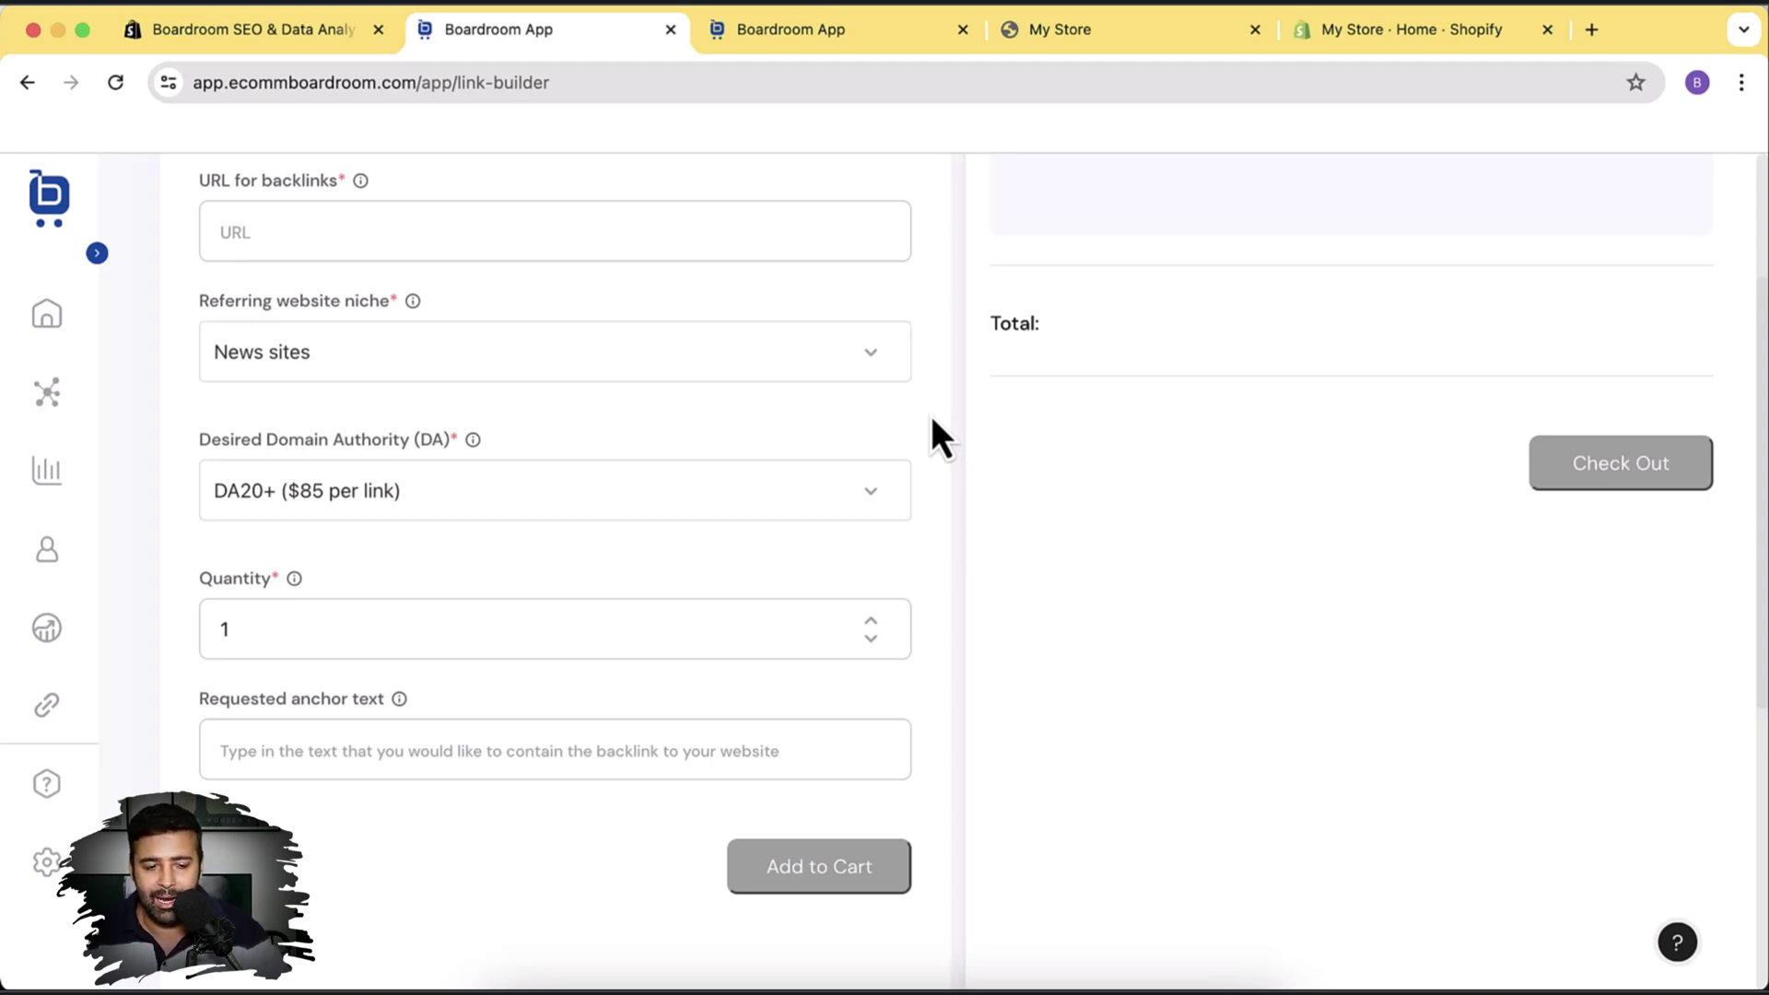
pyautogui.scroll(-2, 930, 417)
pyautogui.scroll(2, 930, 428)
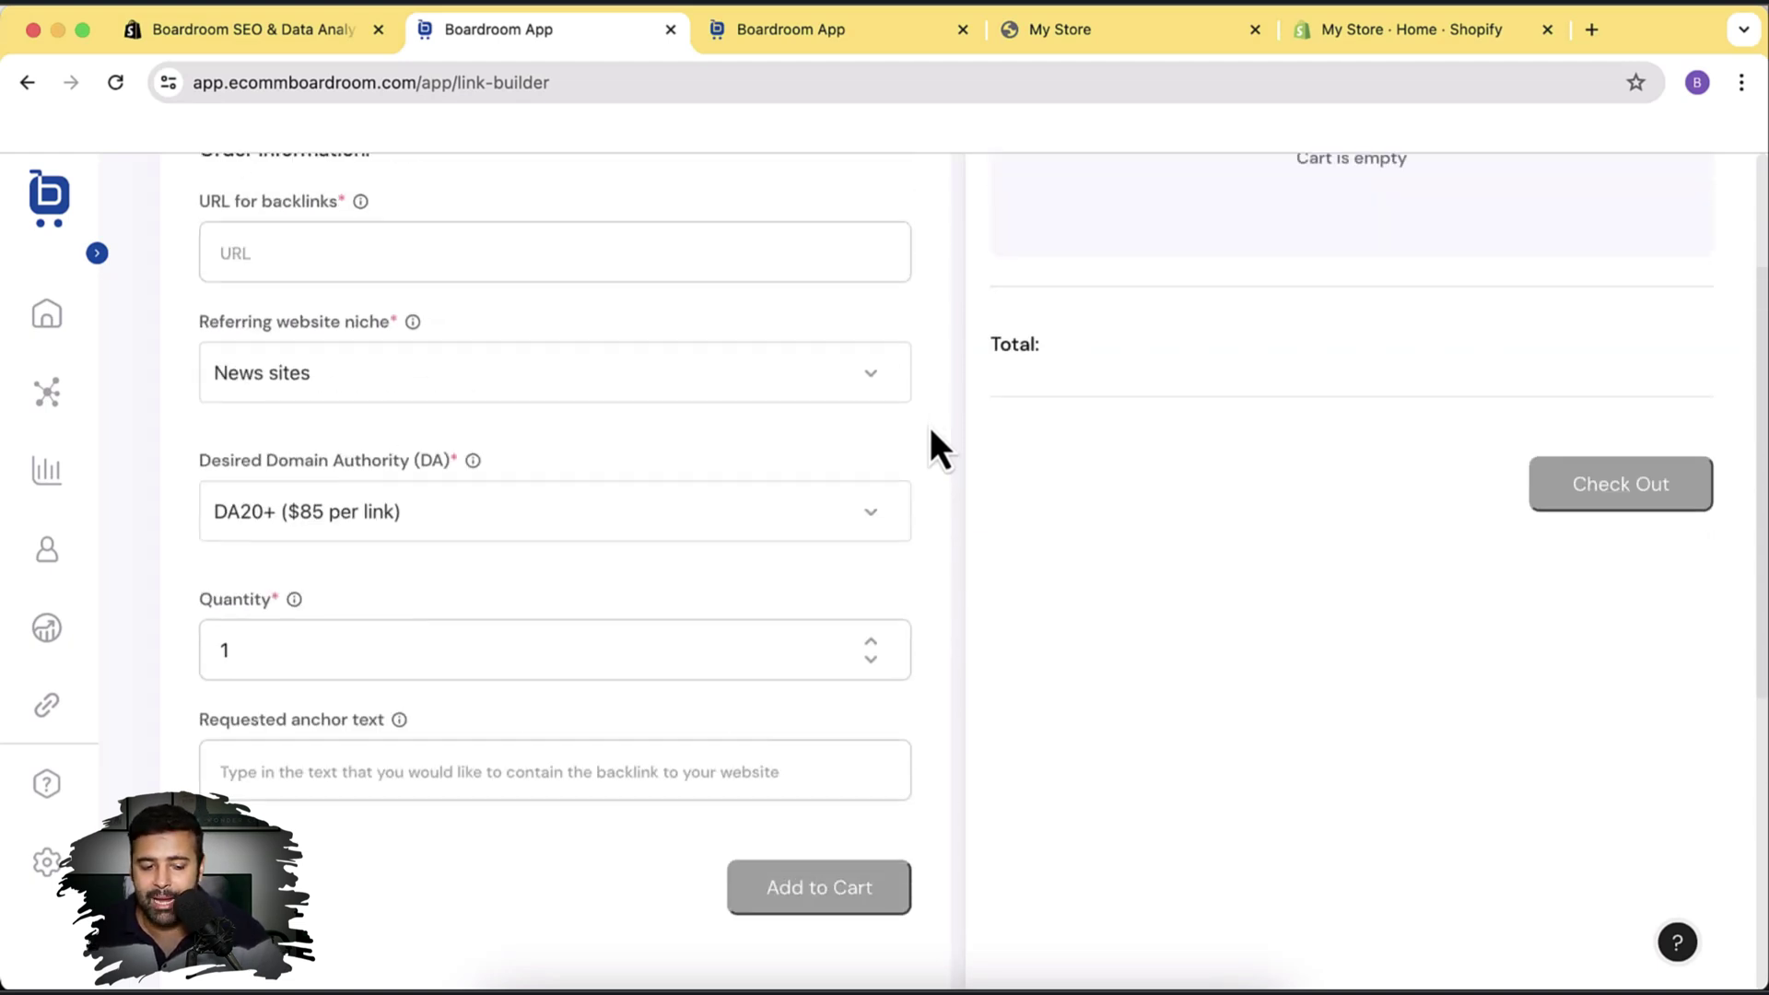
pyautogui.scroll(2, 933, 414)
pyautogui.scroll(-3, 940, 453)
pyautogui.click(671, 469)
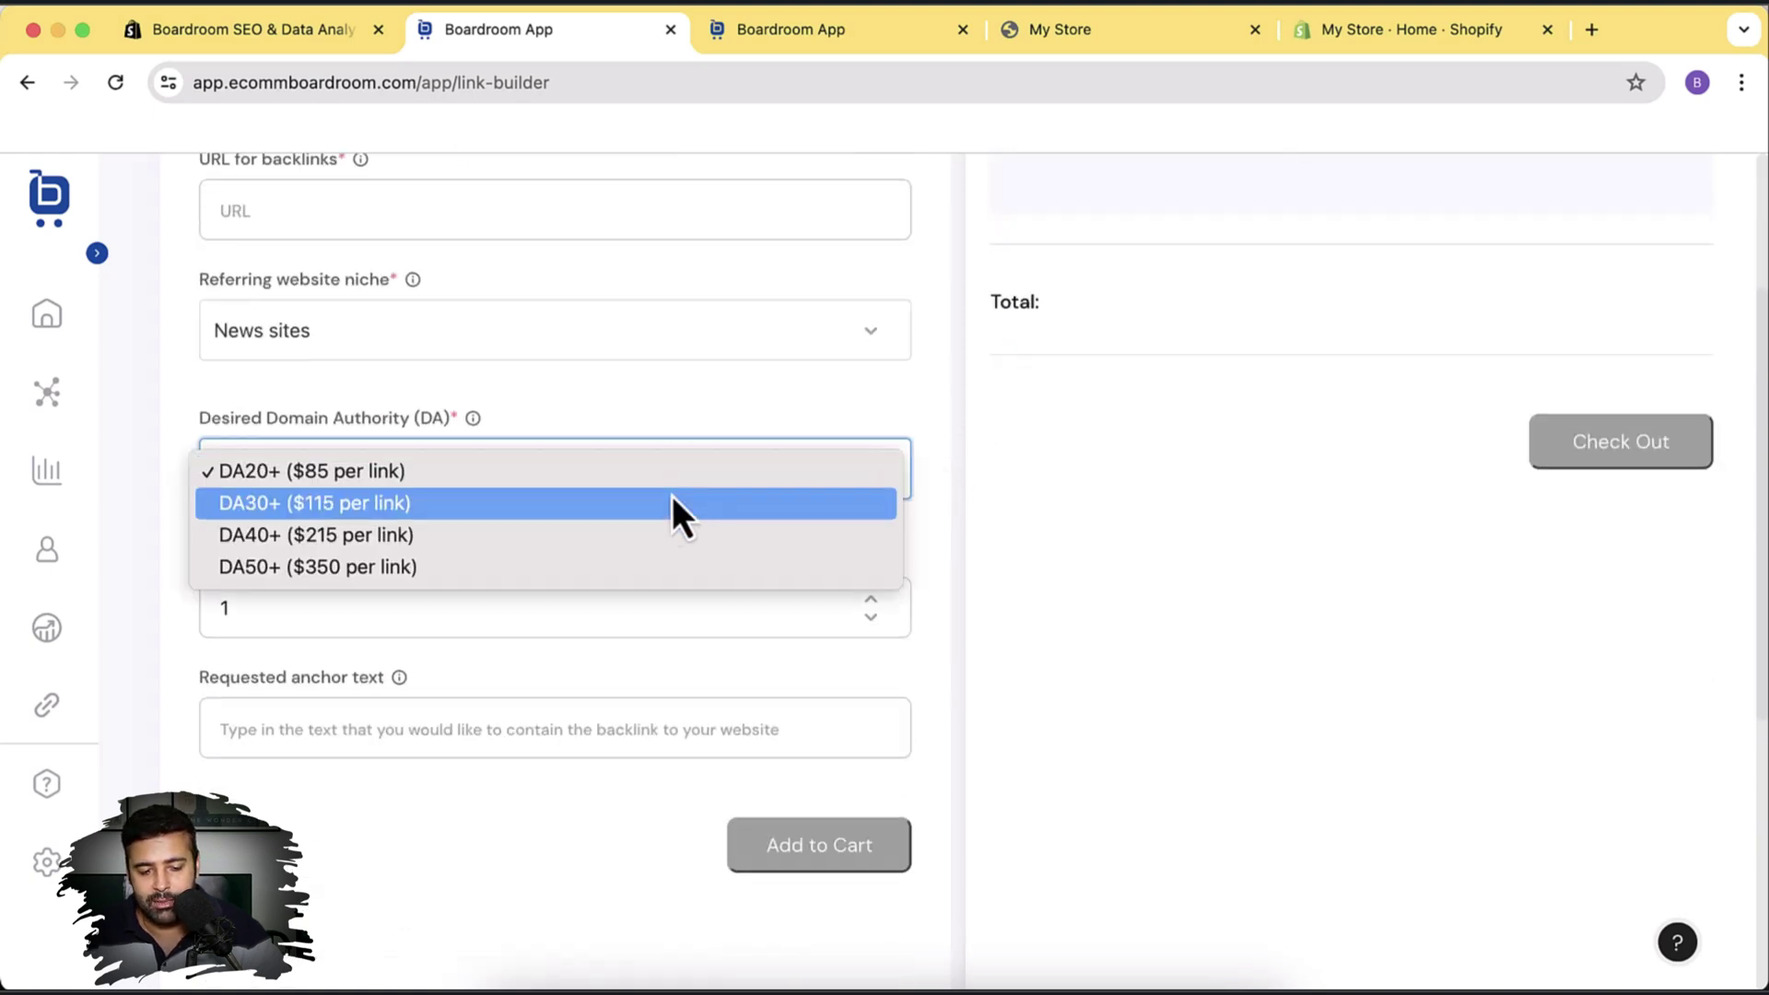
pyautogui.click(941, 408)
pyautogui.scroll(3, 941, 408)
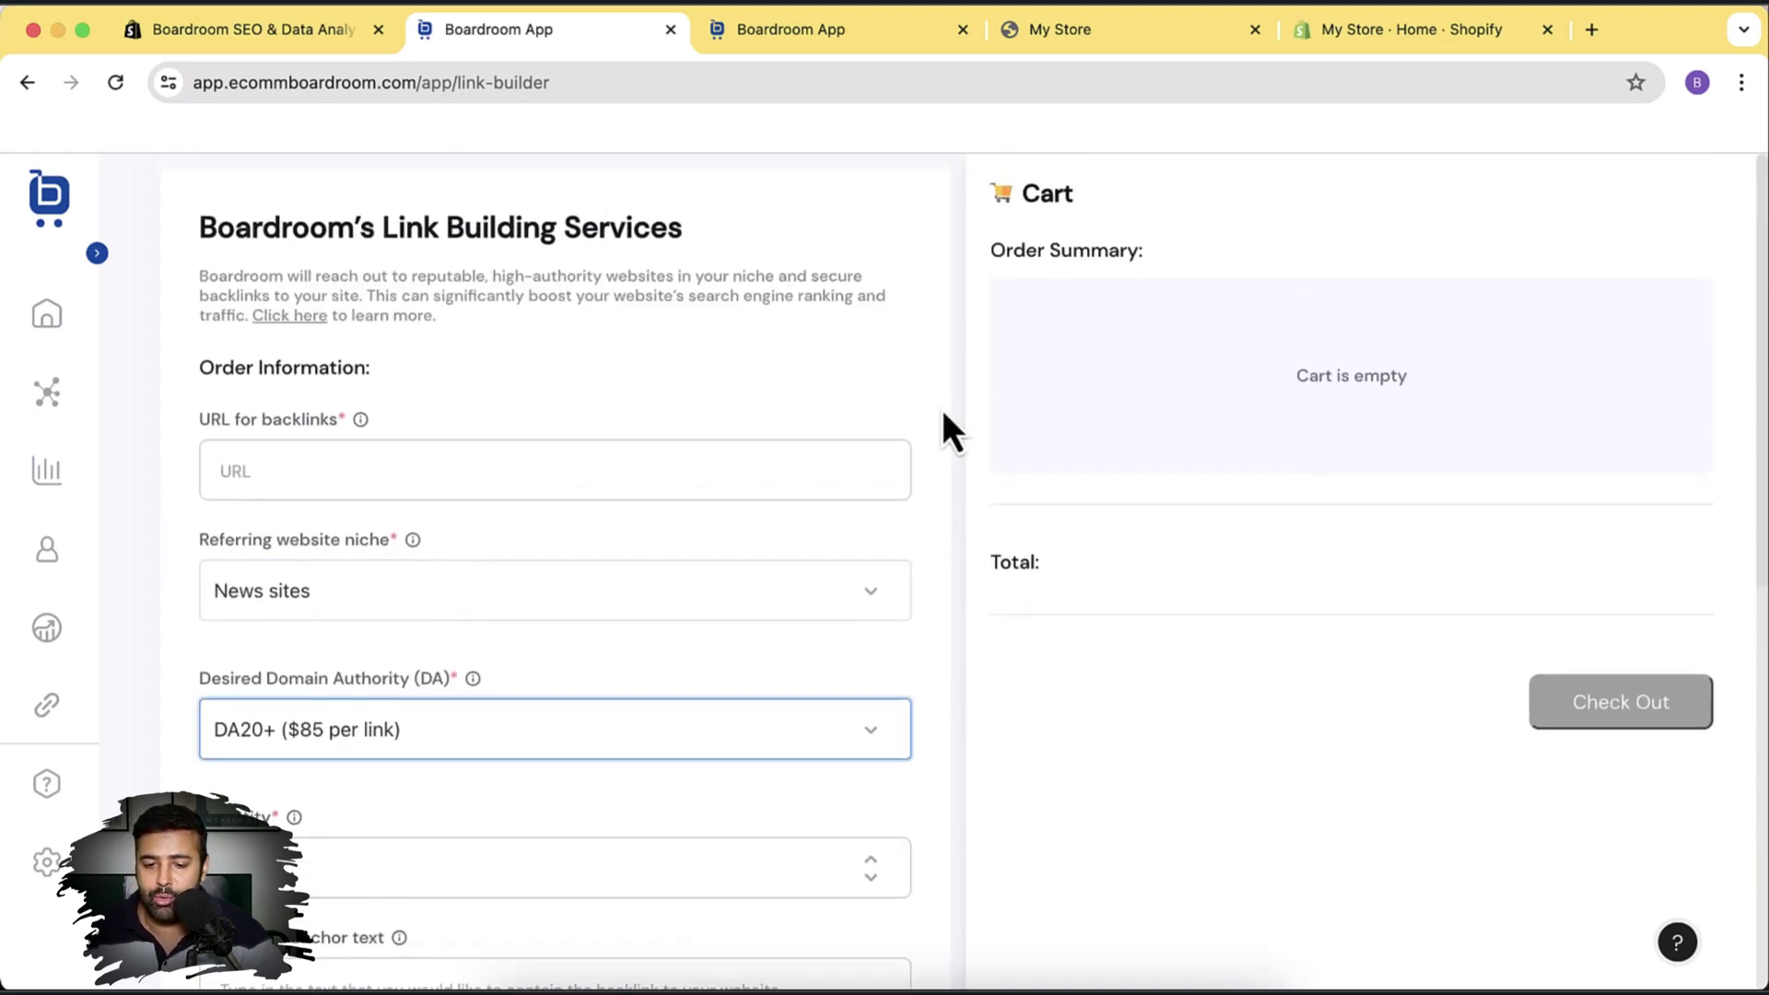